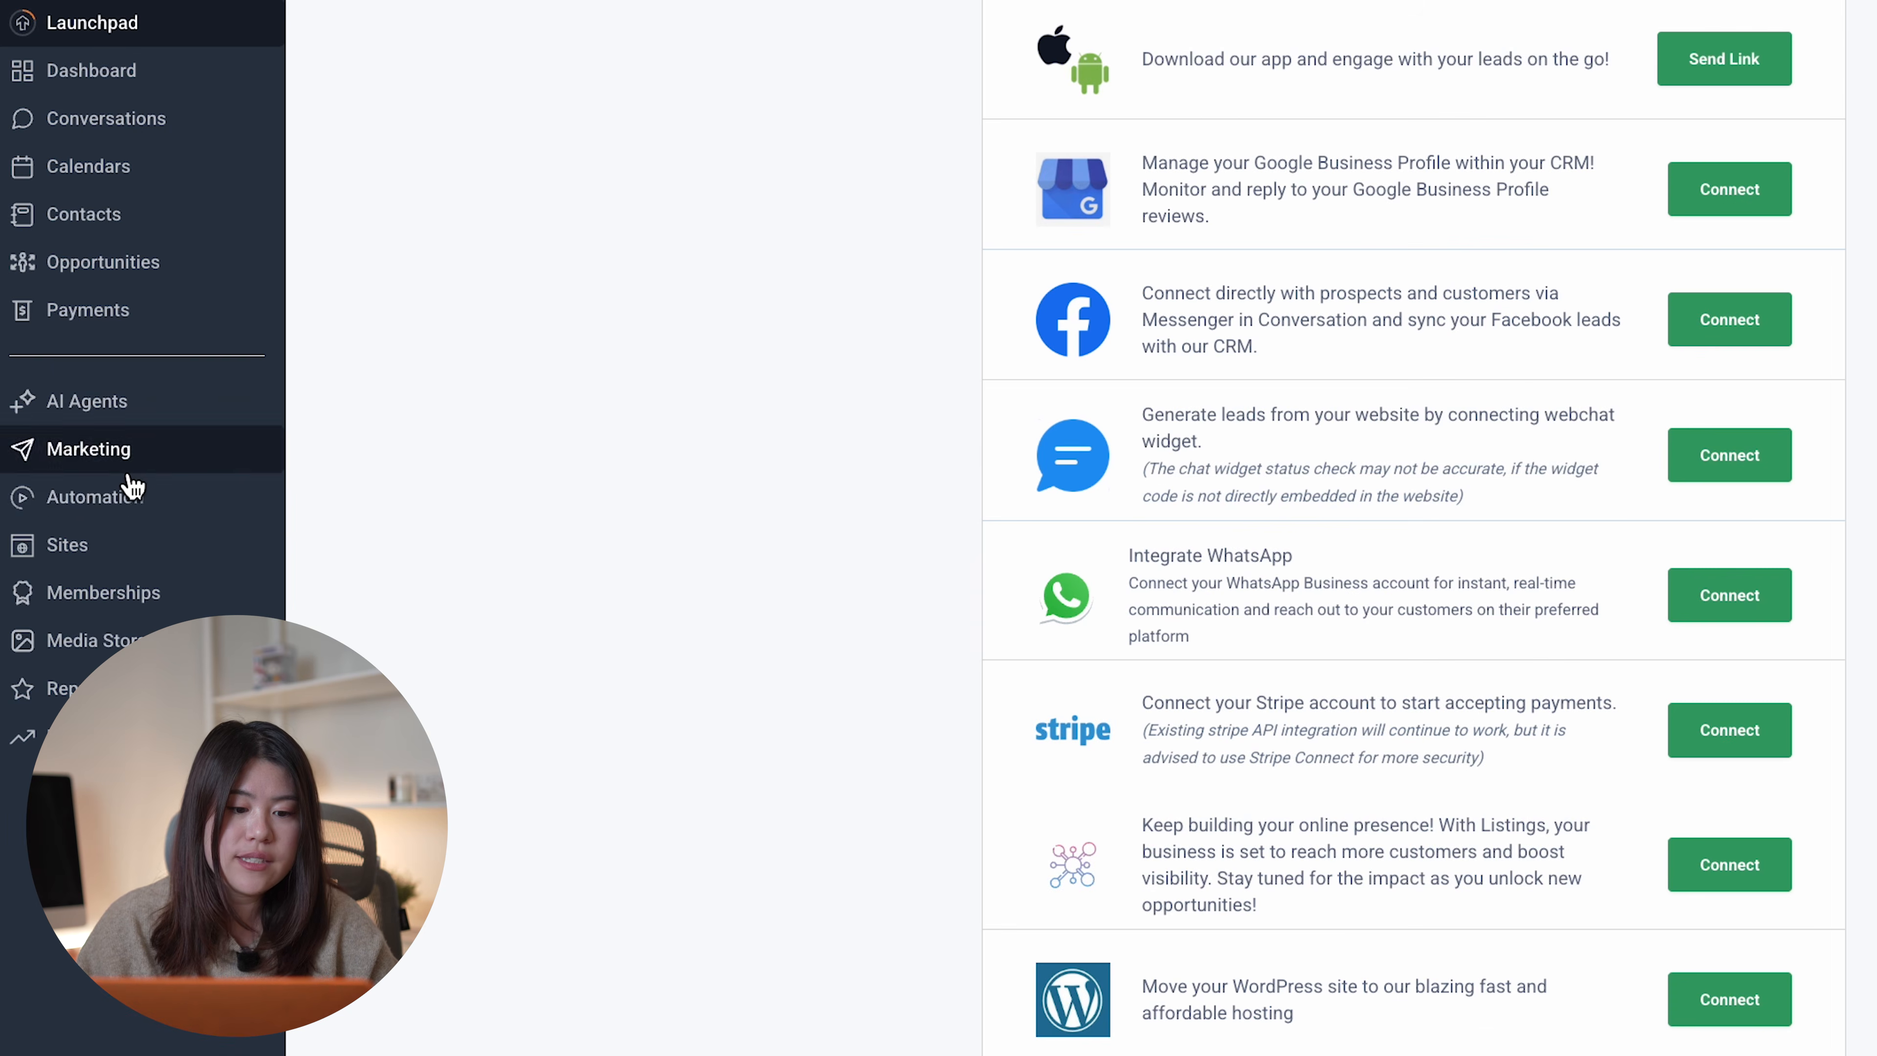
- Go to Automation workflows and show the Create Workflow options
click(146, 509)
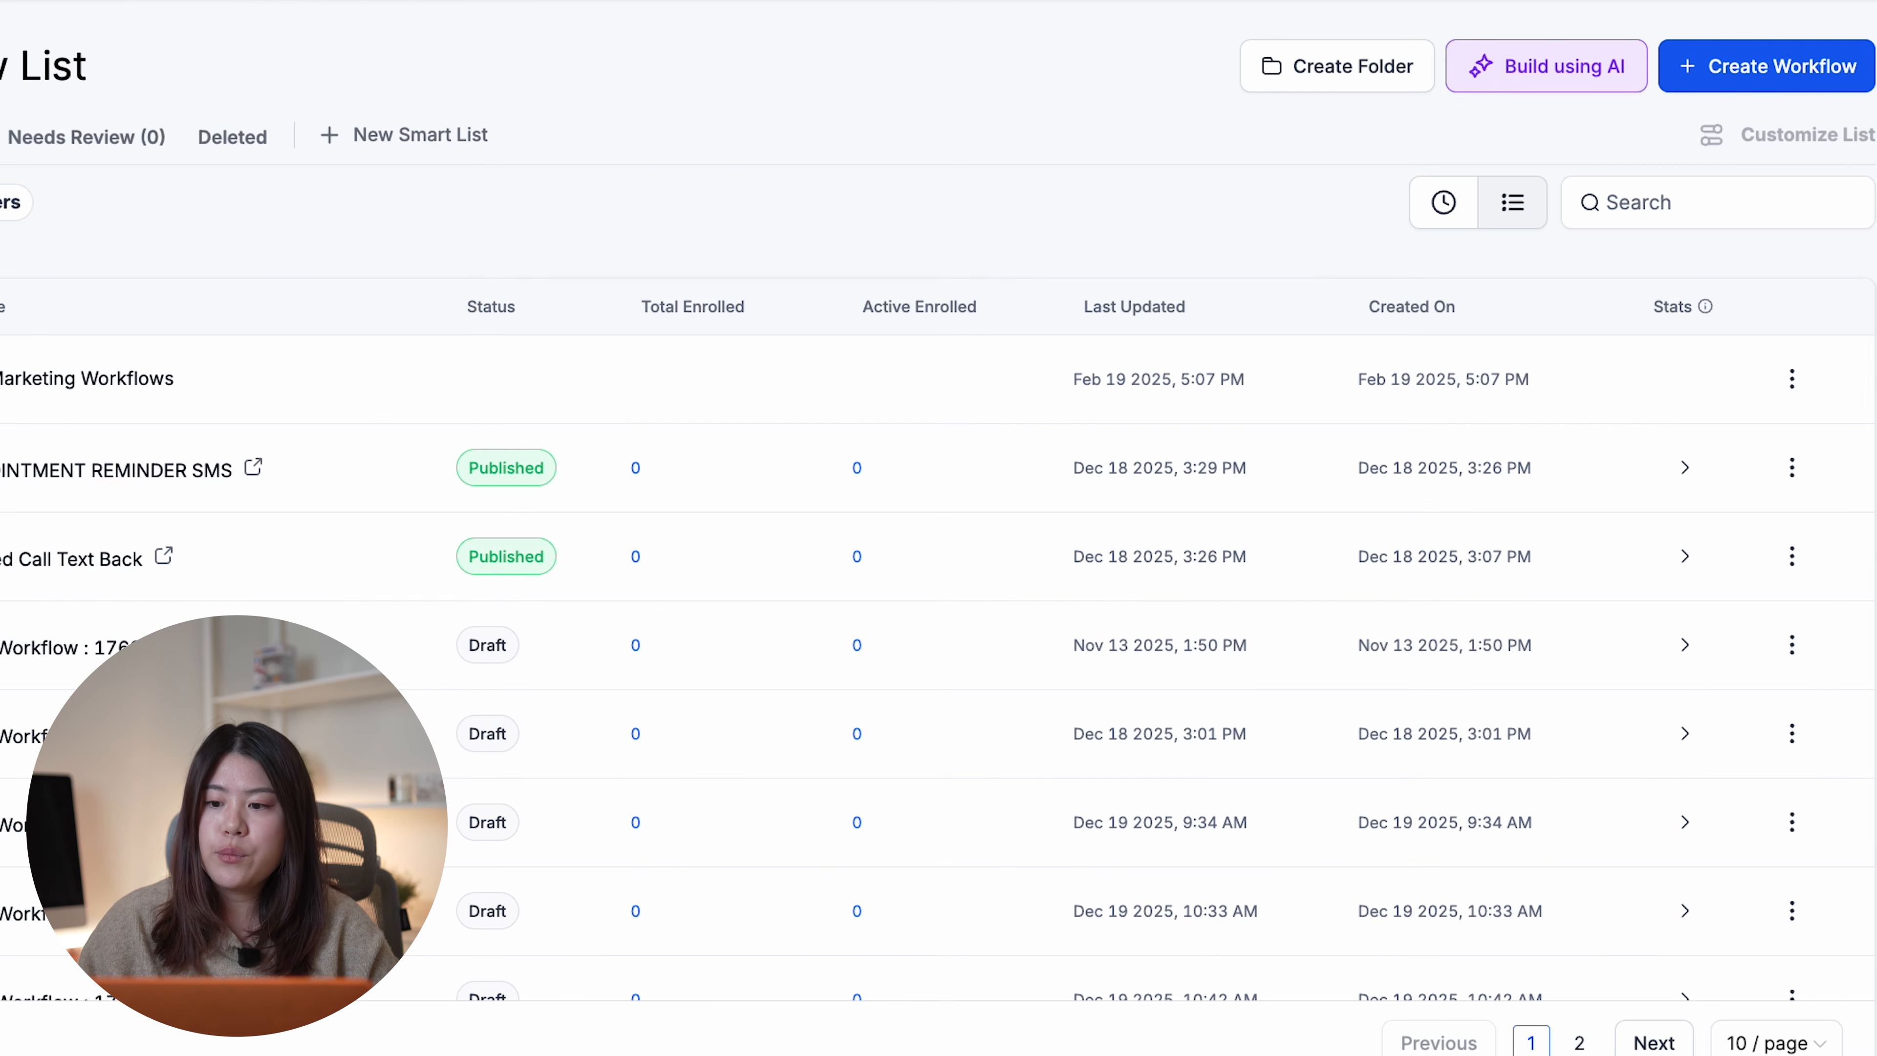
click(1814, 74)
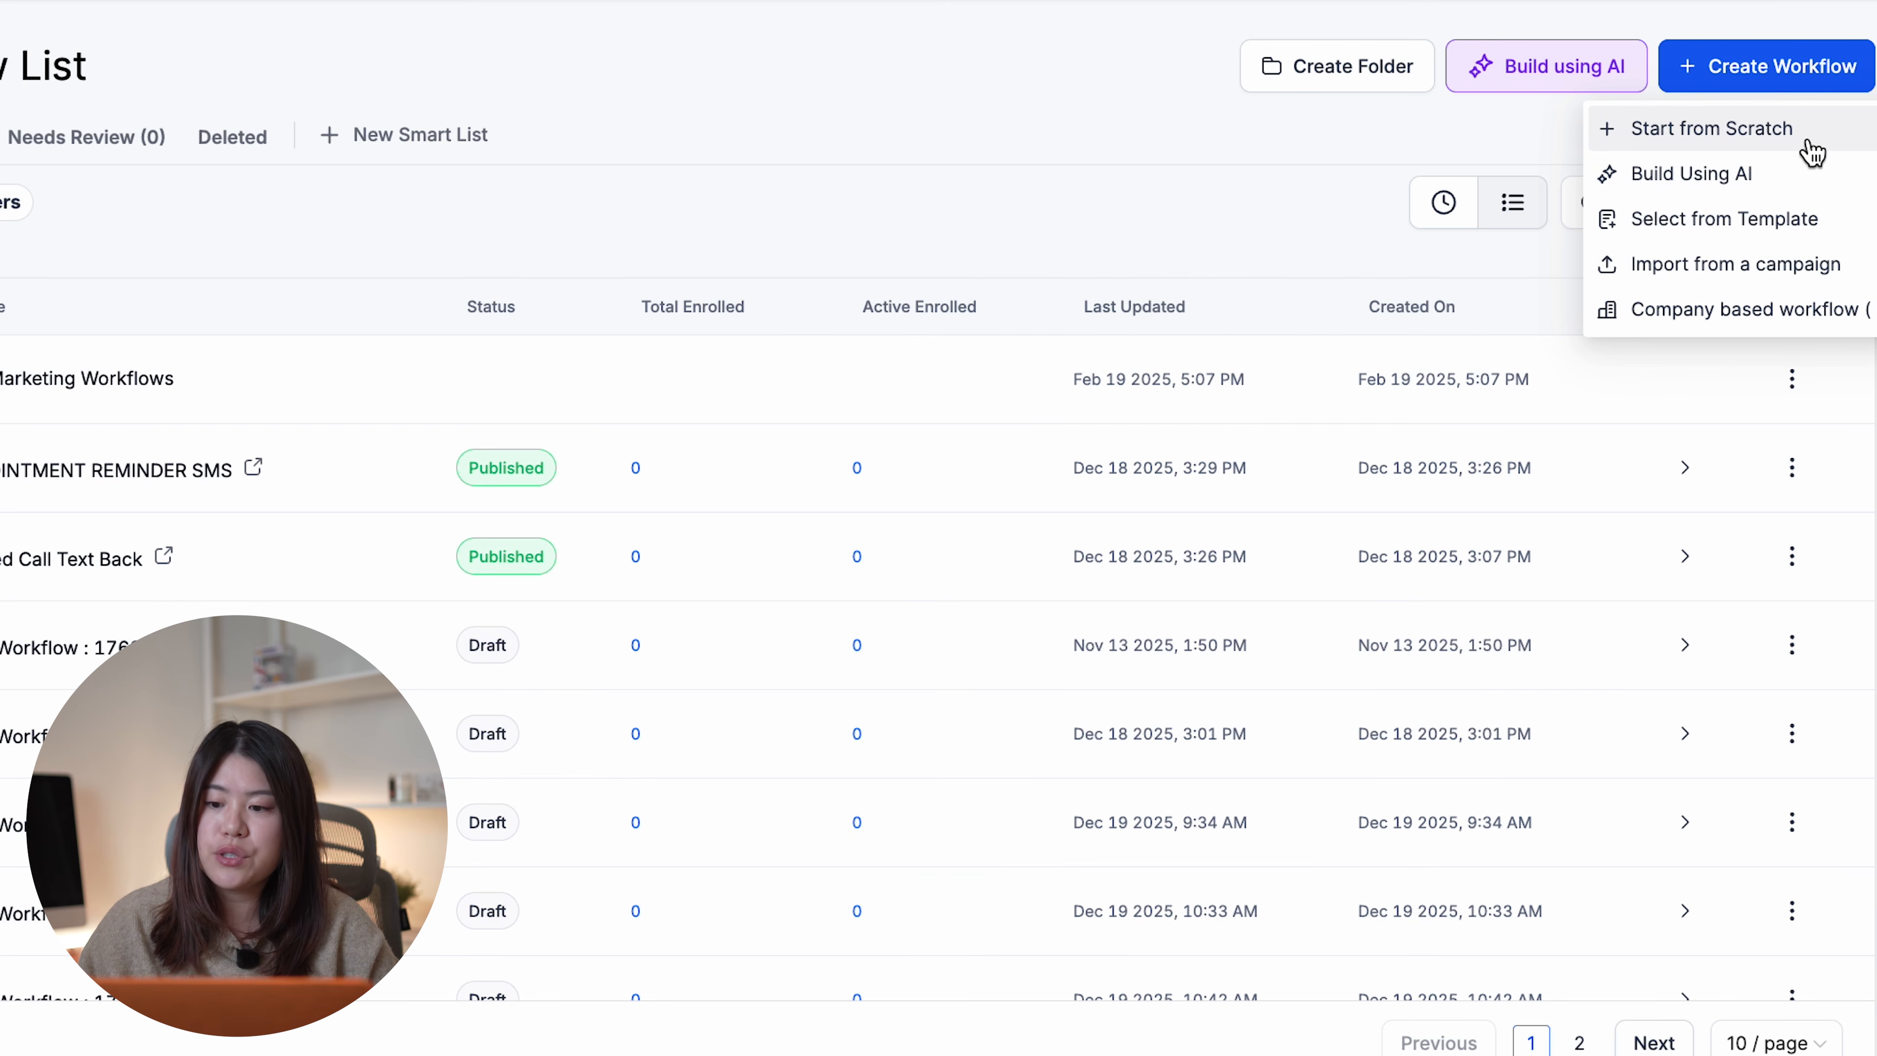
- Build a workflow with AI from the prompt 'Instagram automation'
click(1818, 175)
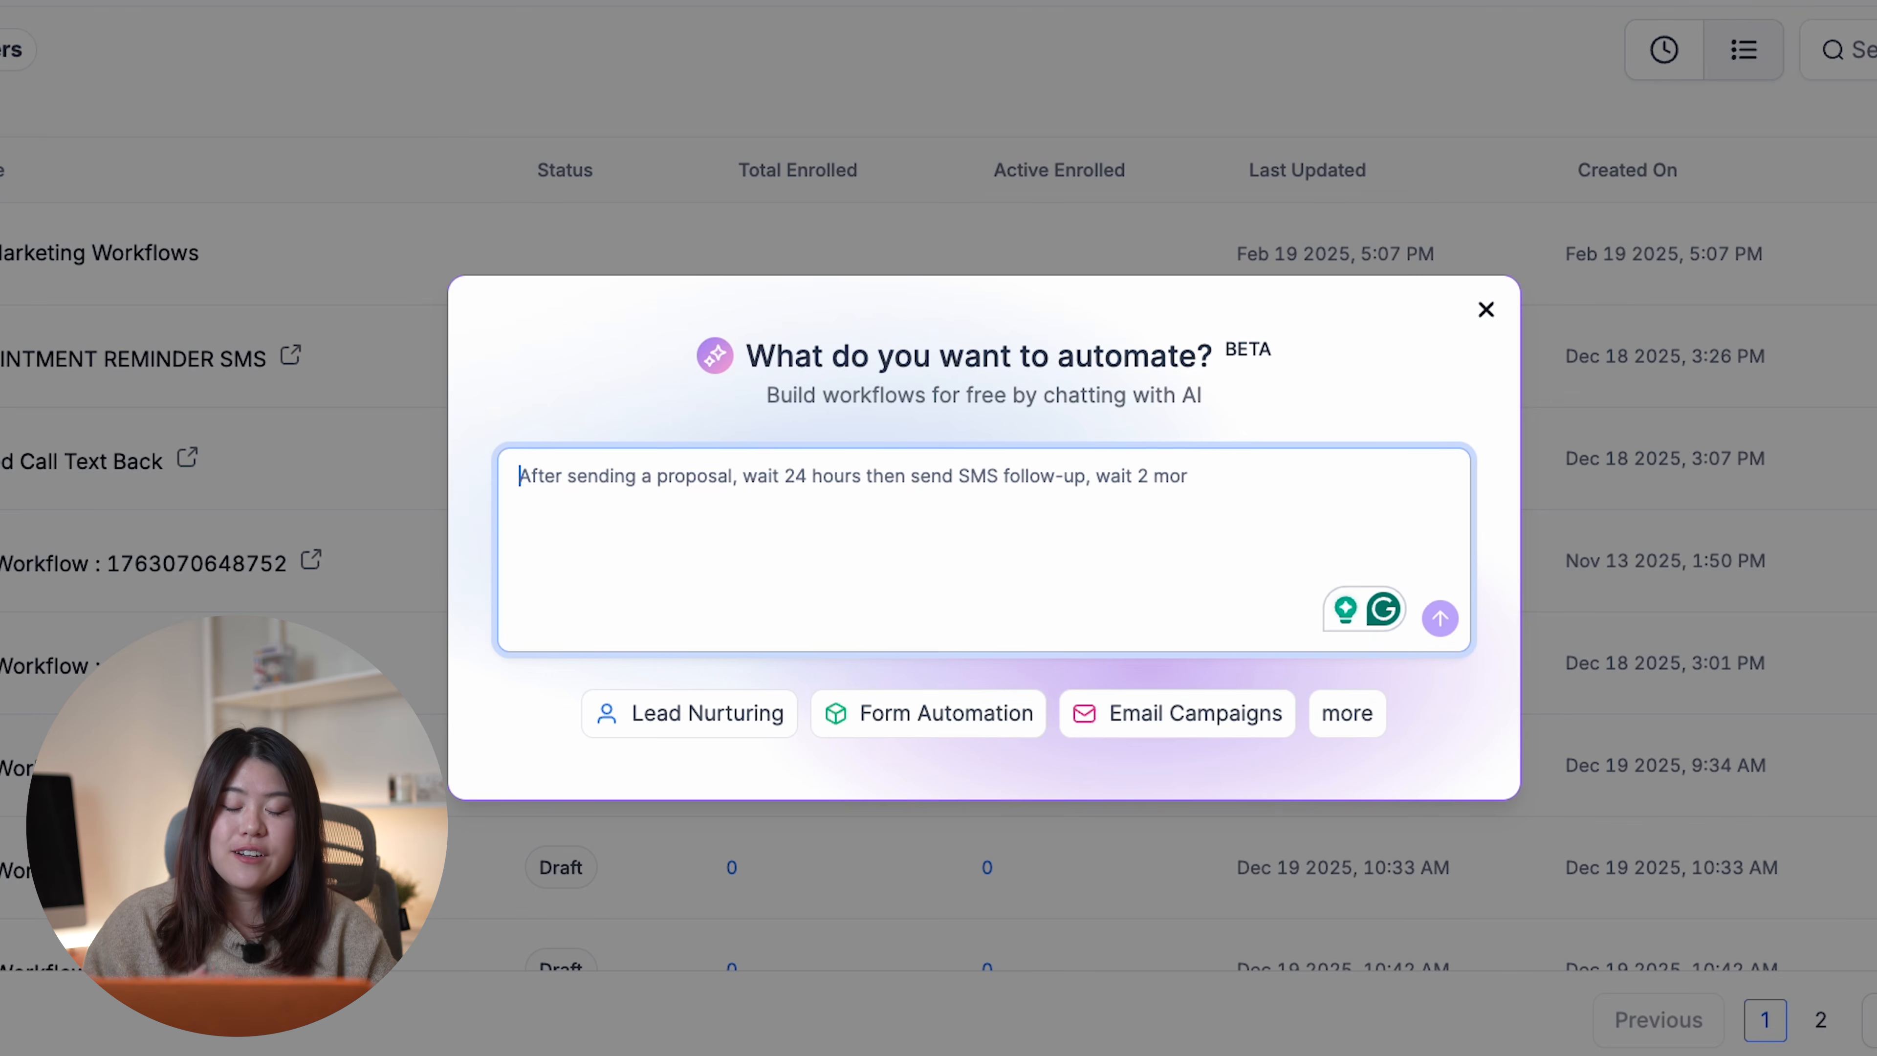
text(I)
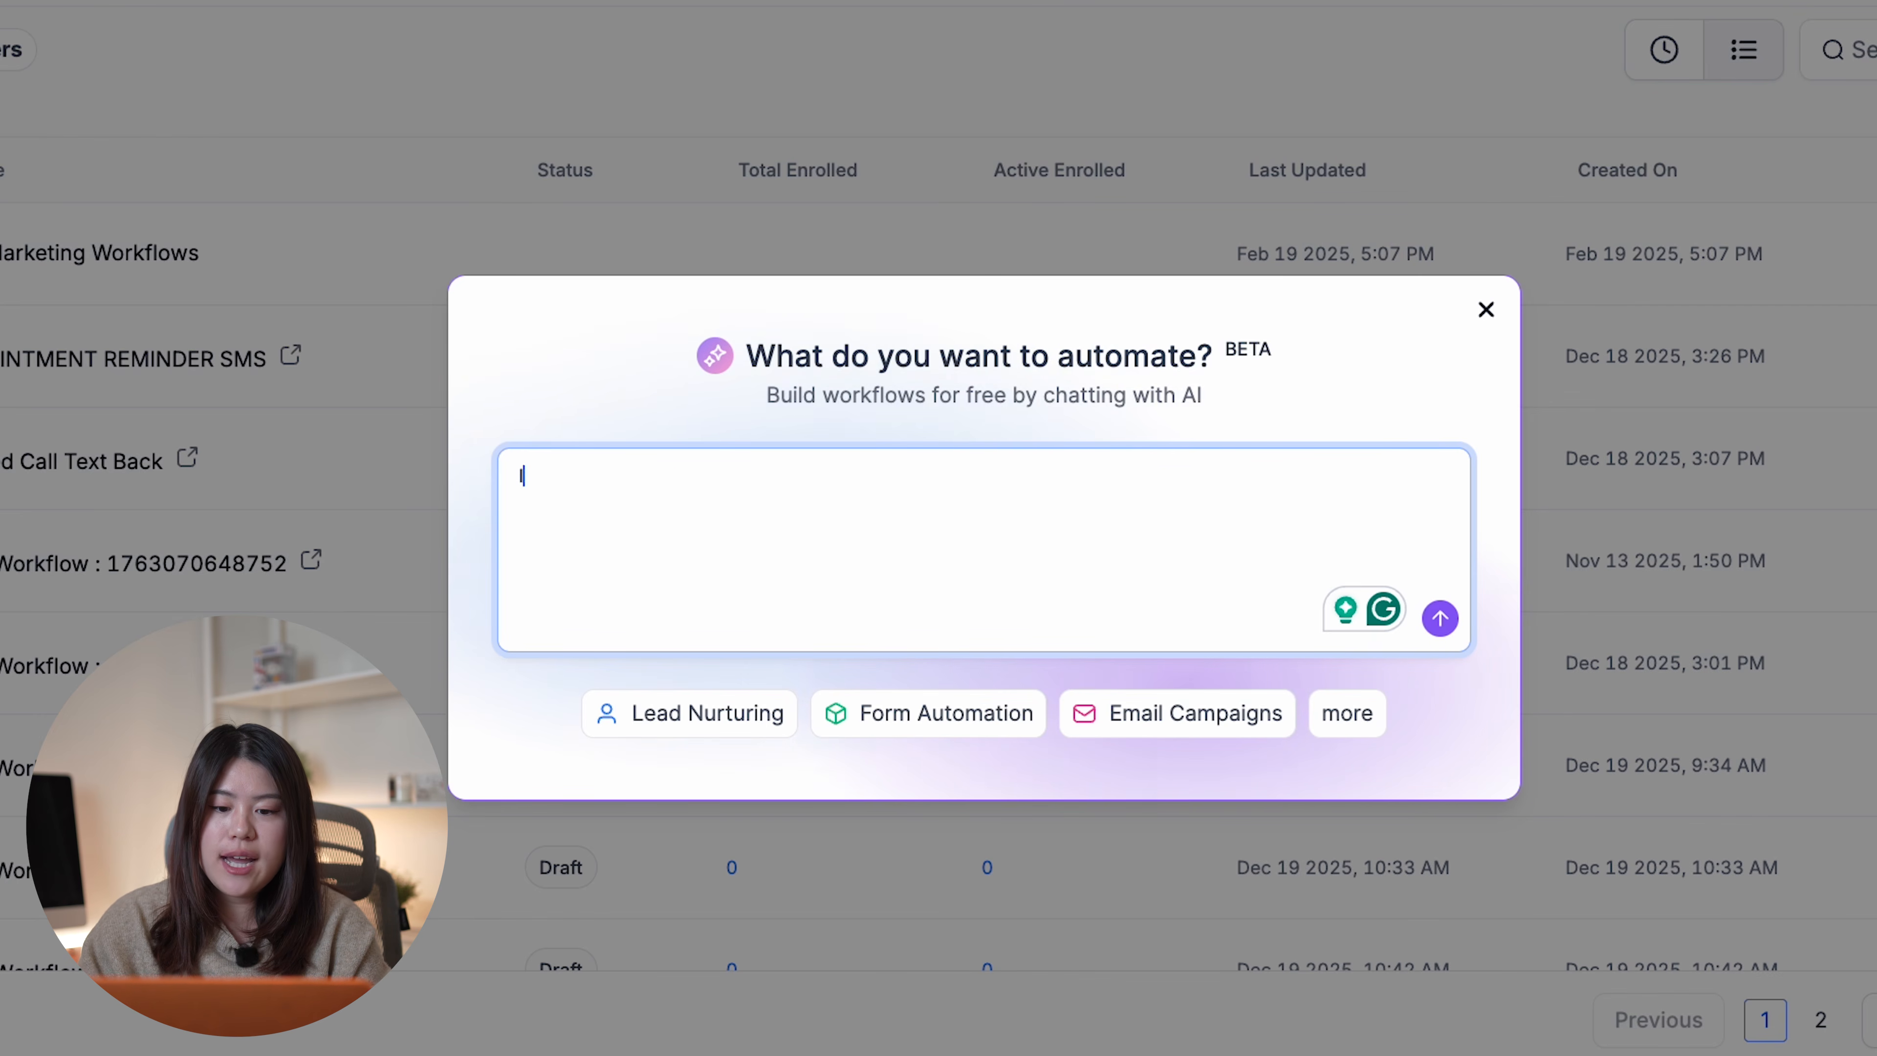
text(nstagram automation)
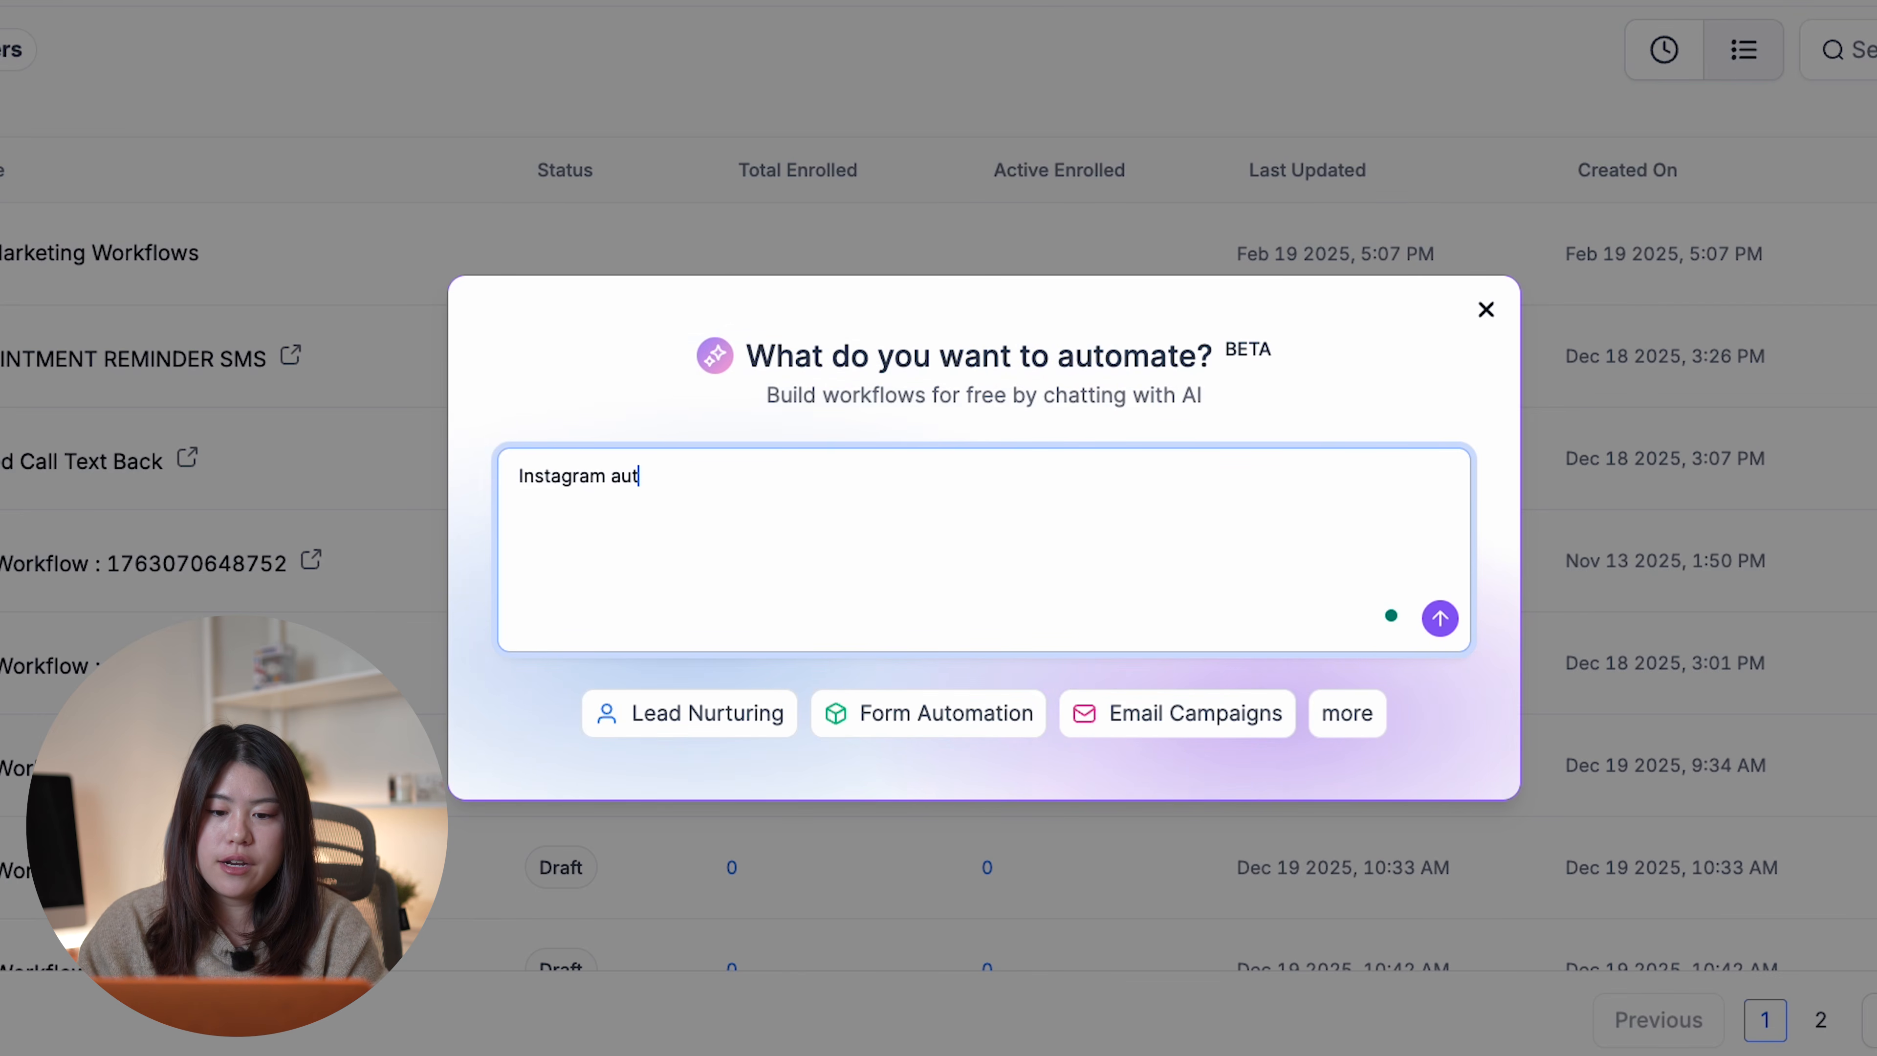
click(1439, 620)
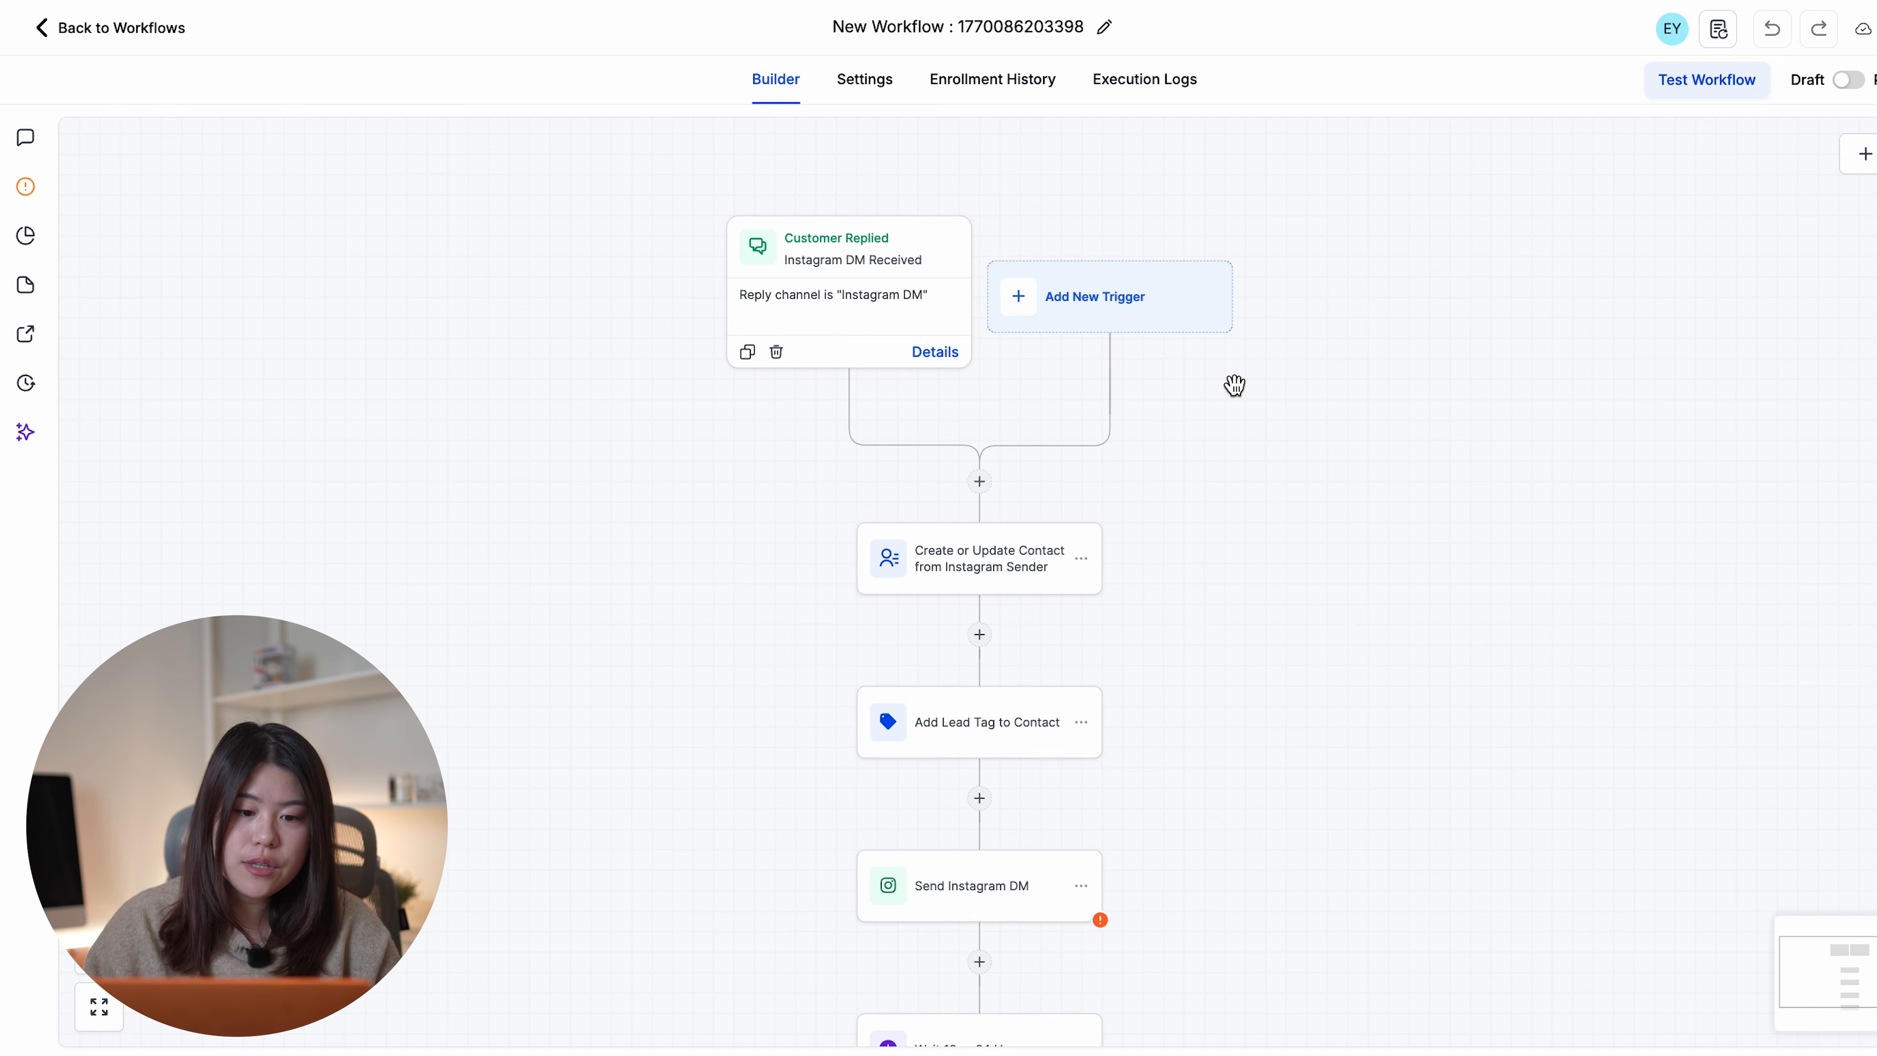
- Review the generated steps and retitle the workflow 'Instagram Automation'
scroll(1219, 459, down, 1)
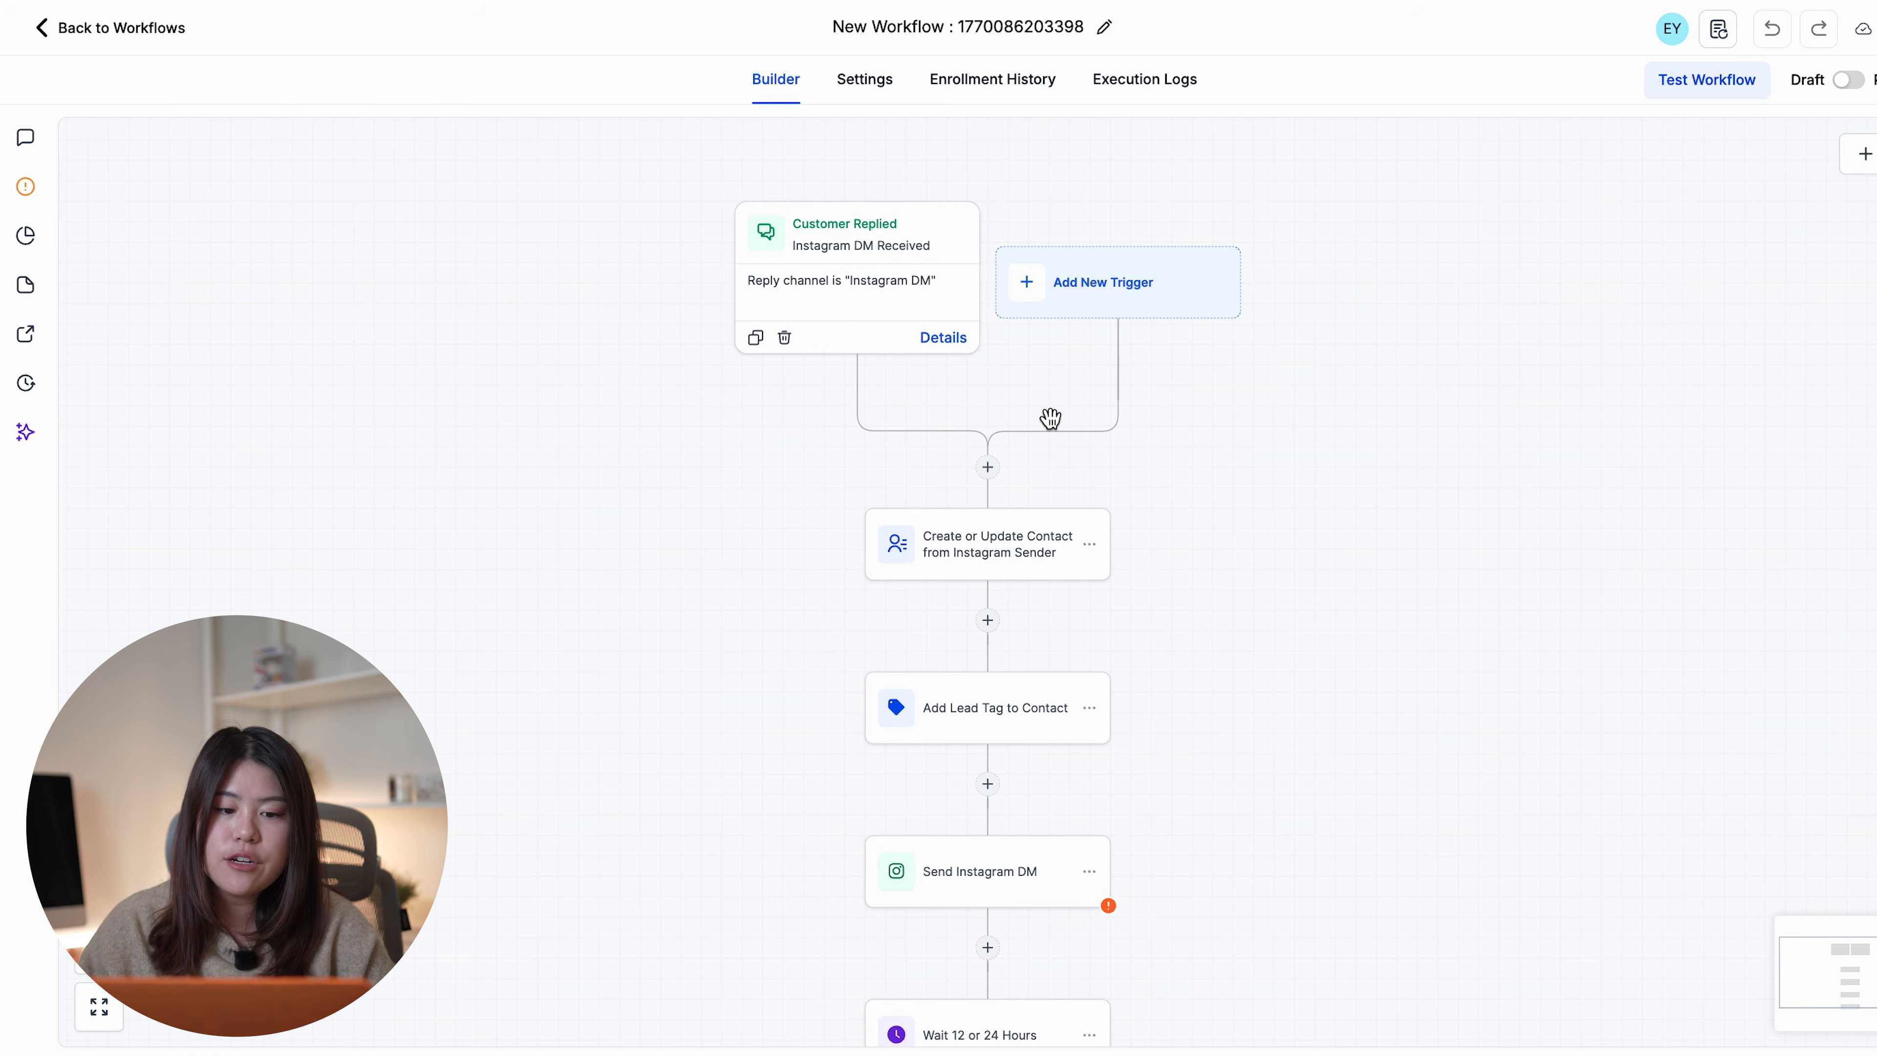
scroll(1049, 418, down, 3)
scroll(1234, 615, down, 5)
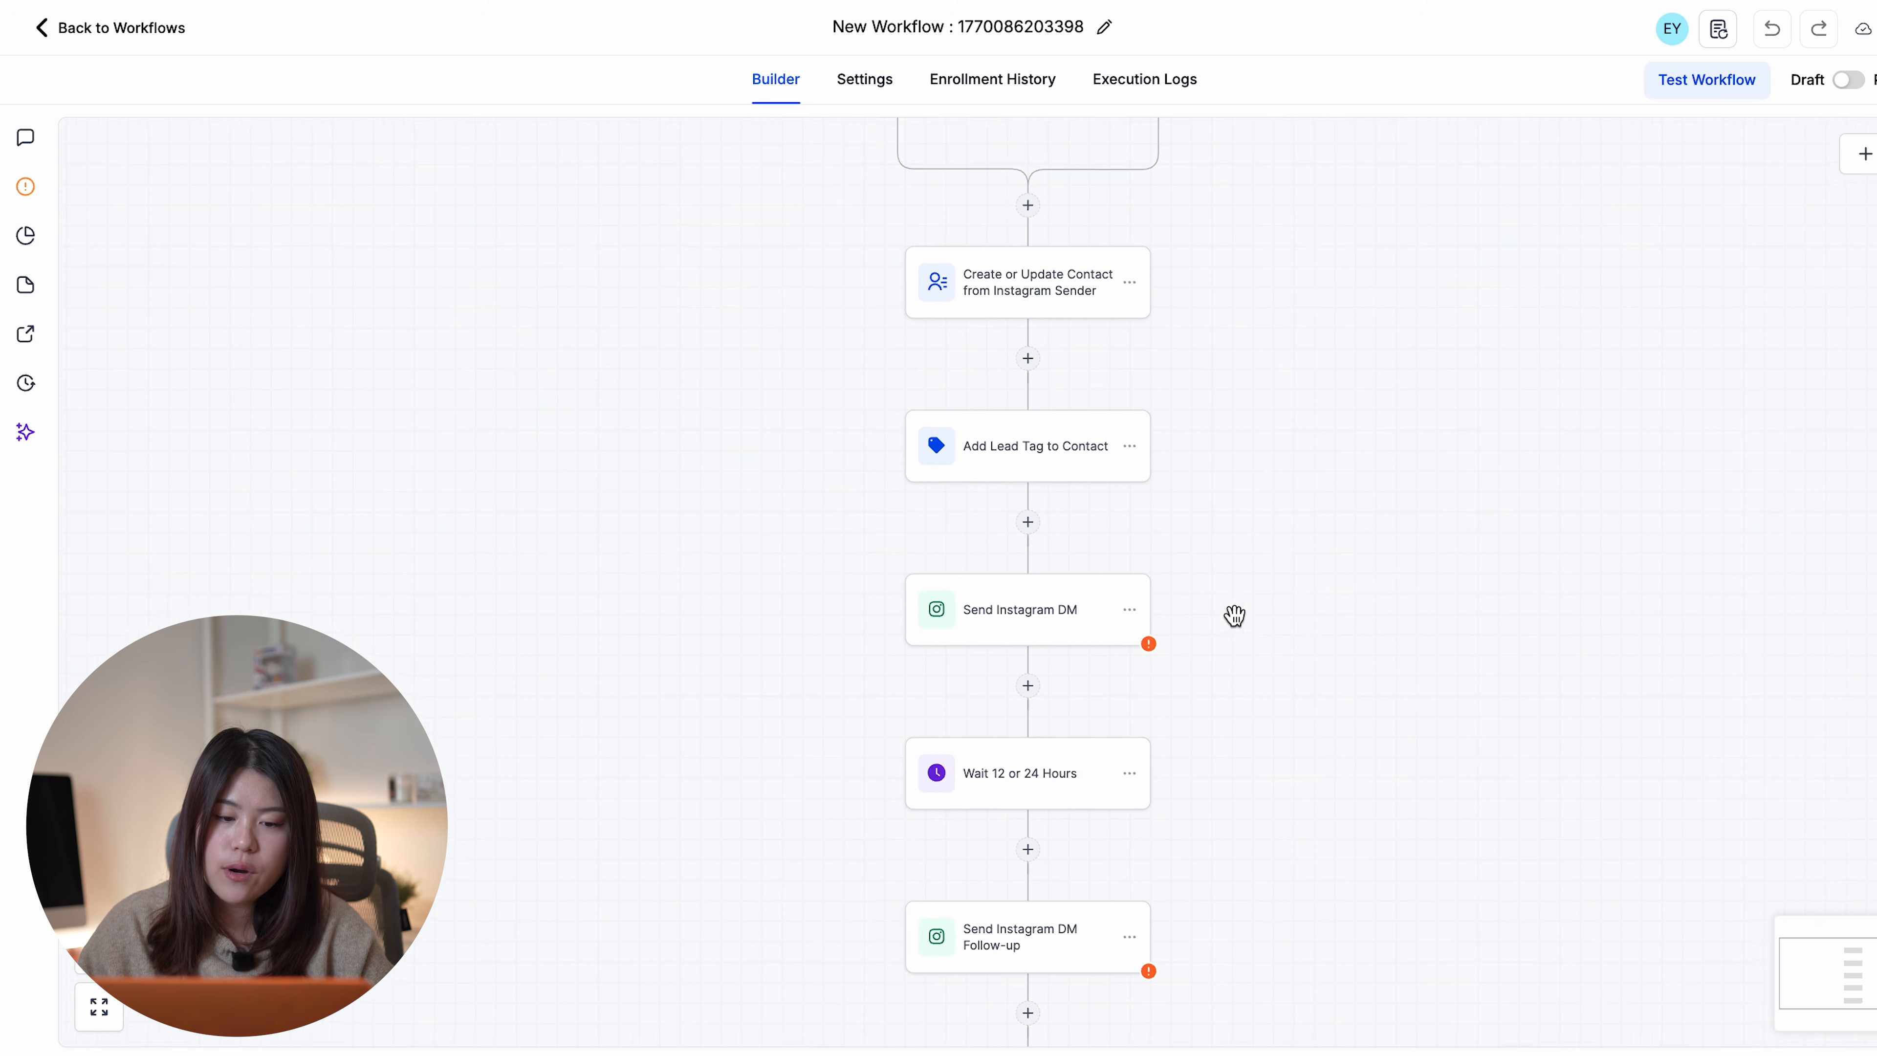
scroll(1235, 615, up, 4)
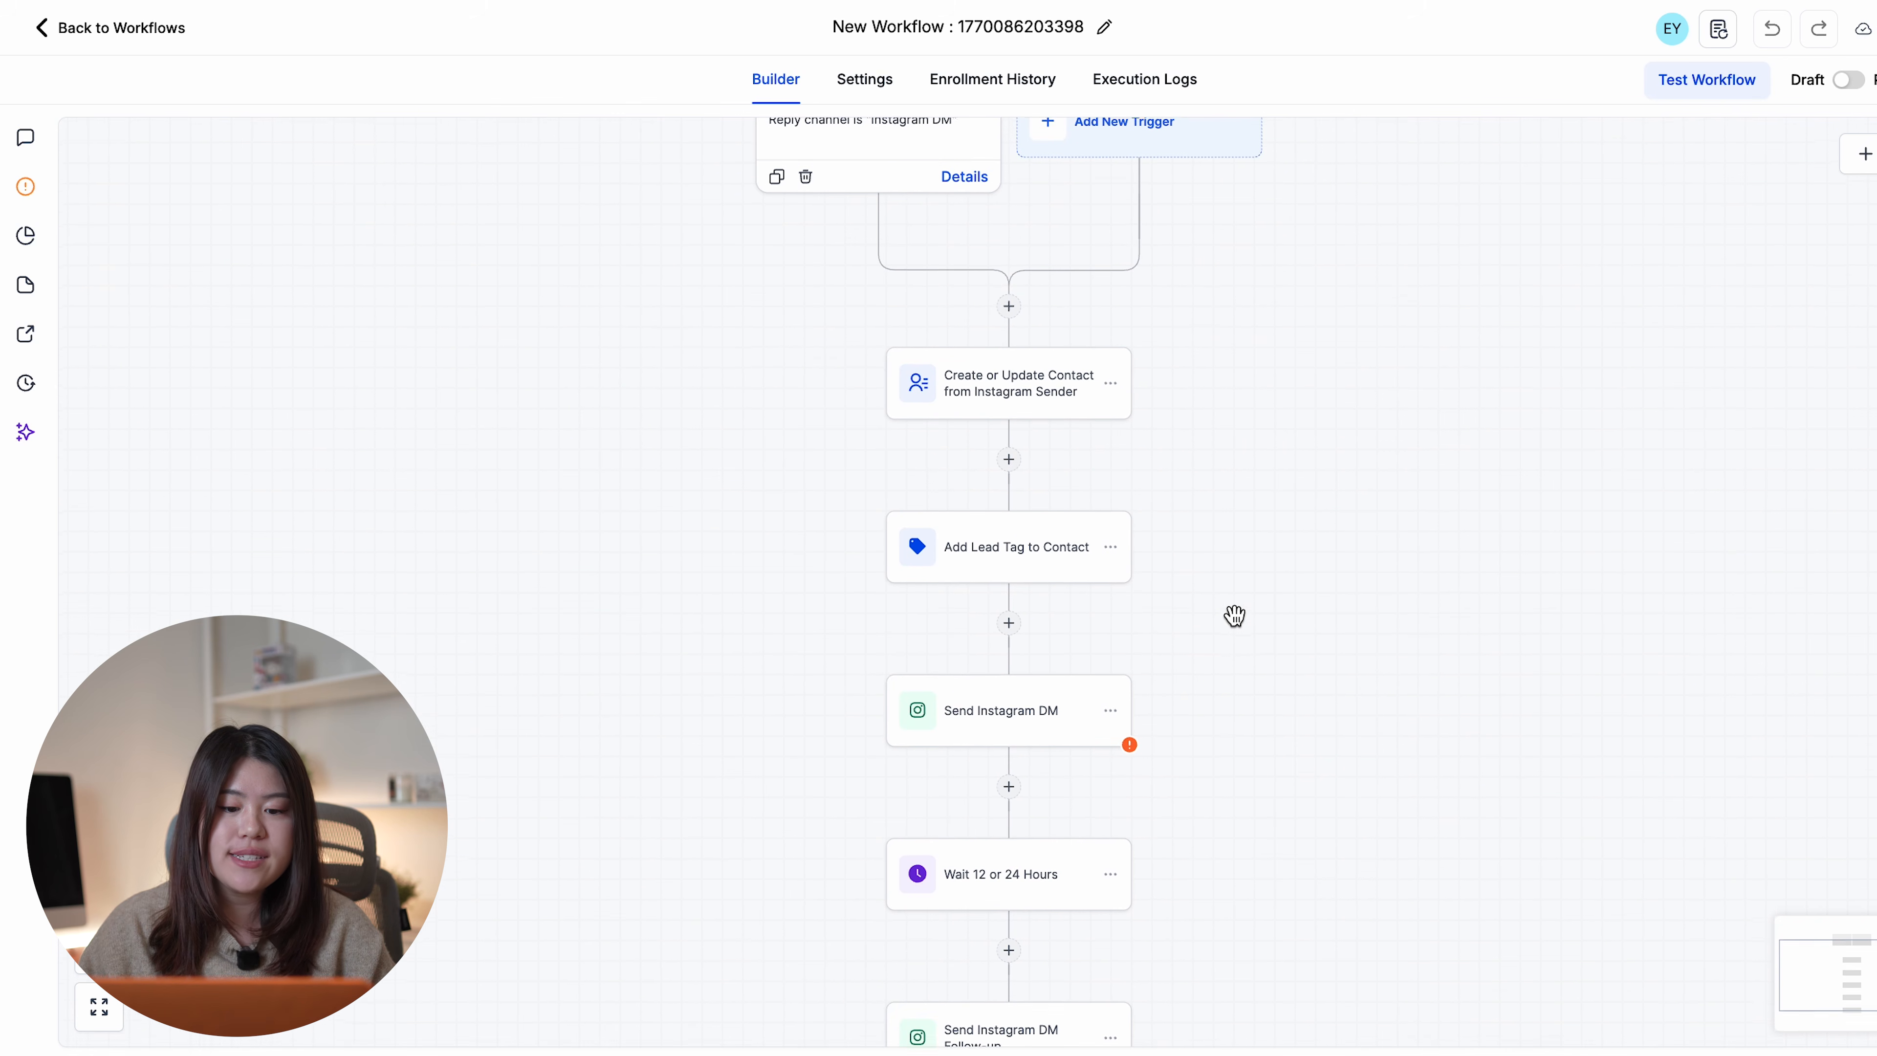
scroll(1234, 615, up, 4)
click(1104, 28)
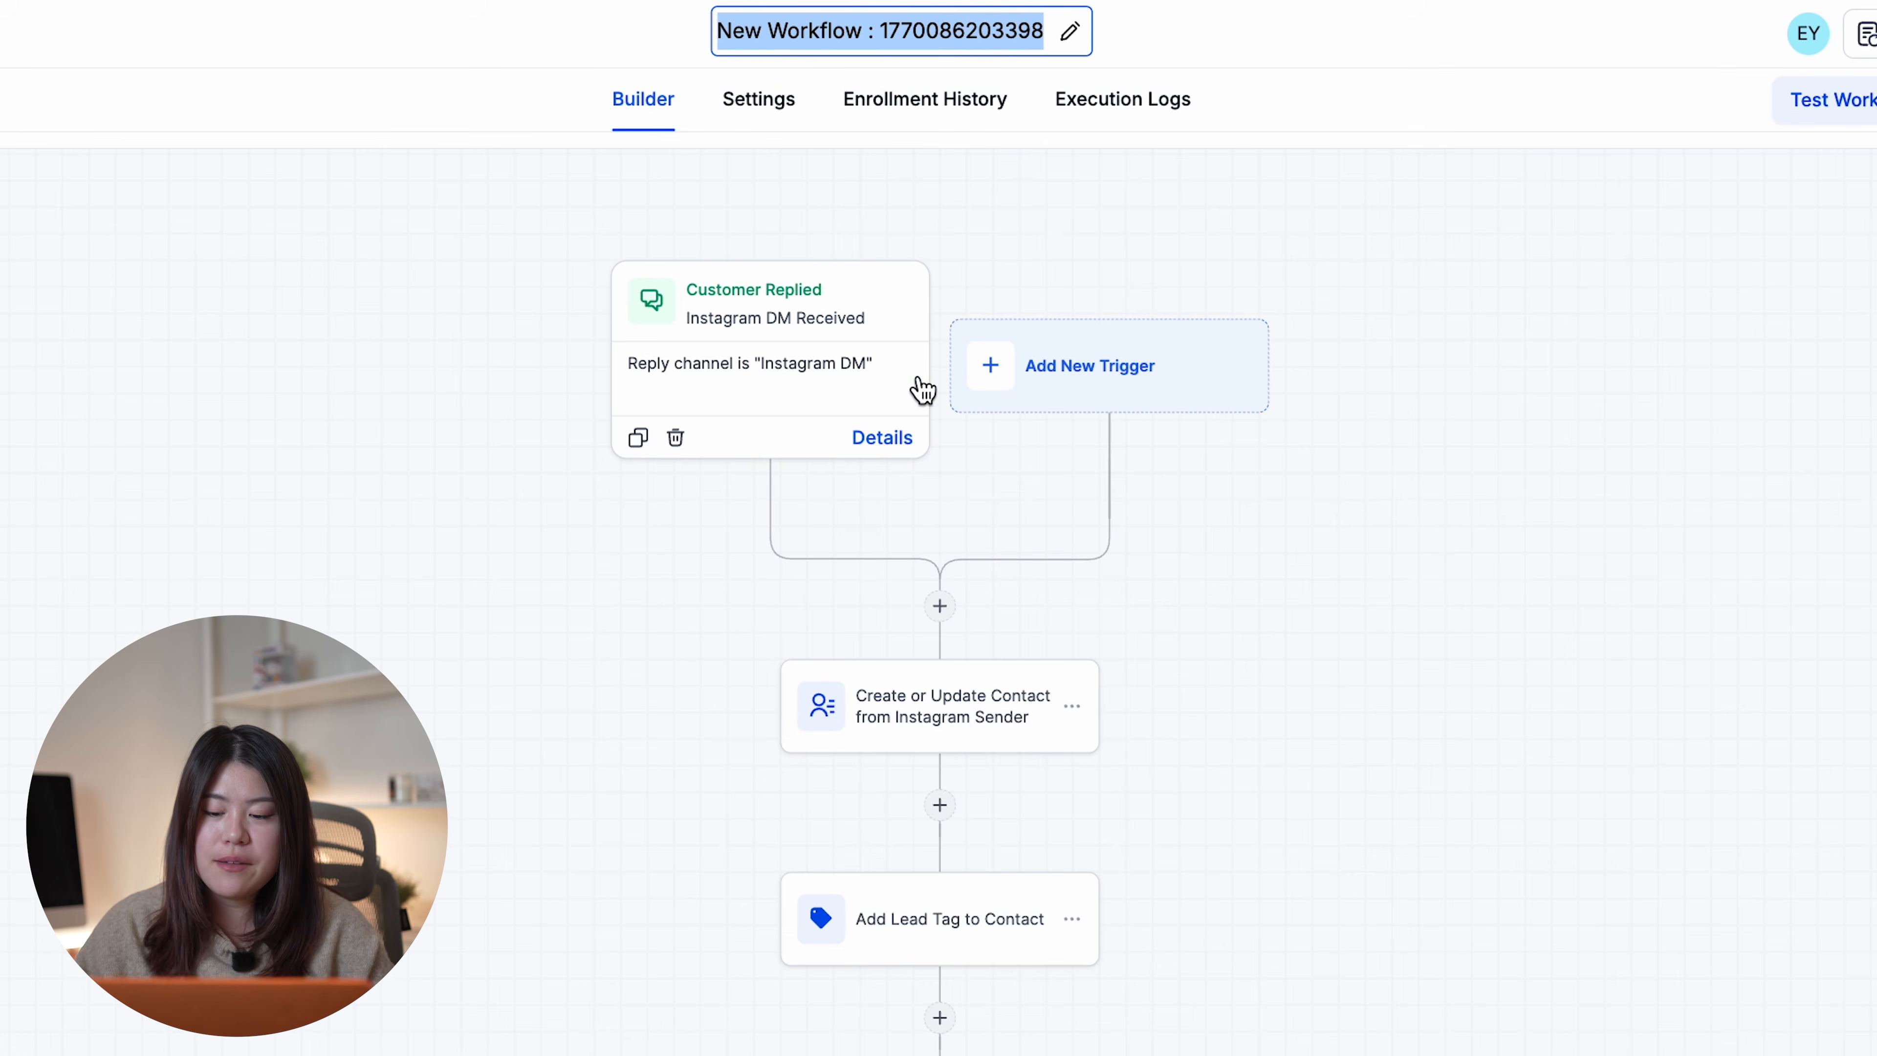
key(BackSpace)
text(Ins)
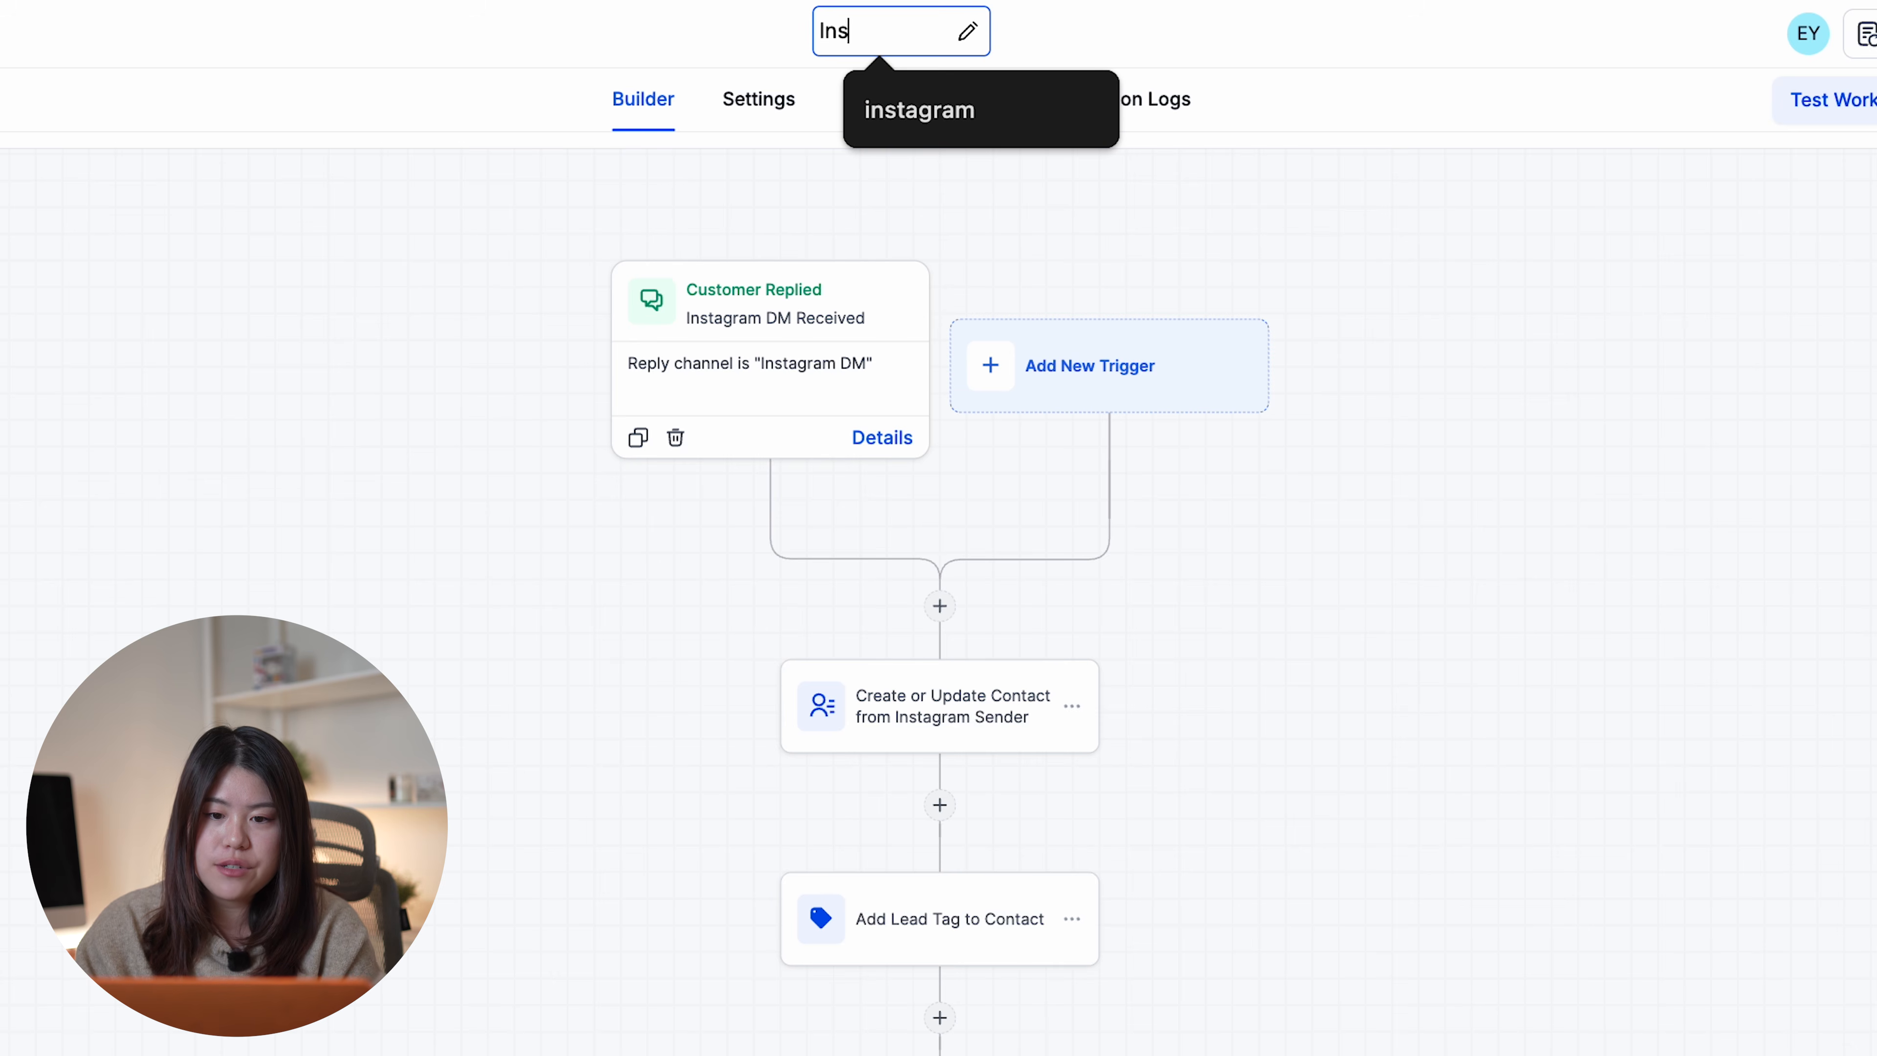
text(tagram Automation)
key(Return)
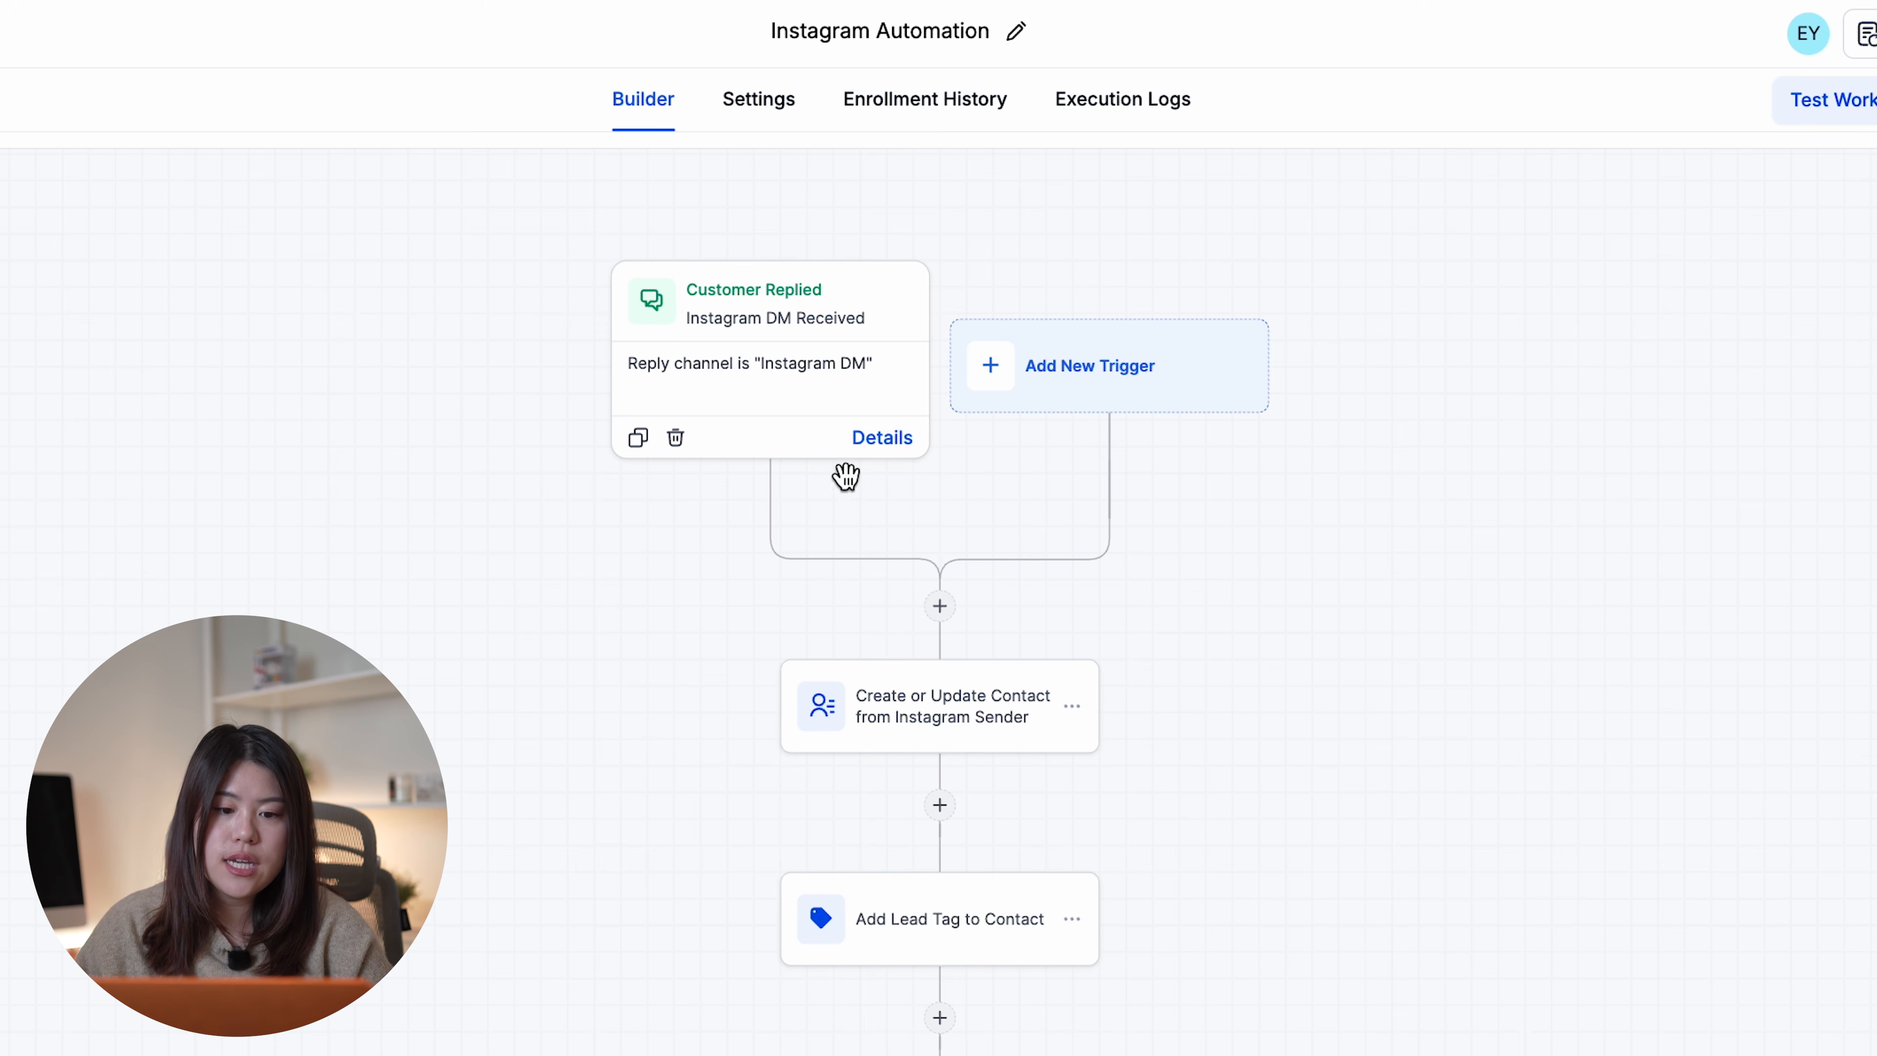
click(806, 309)
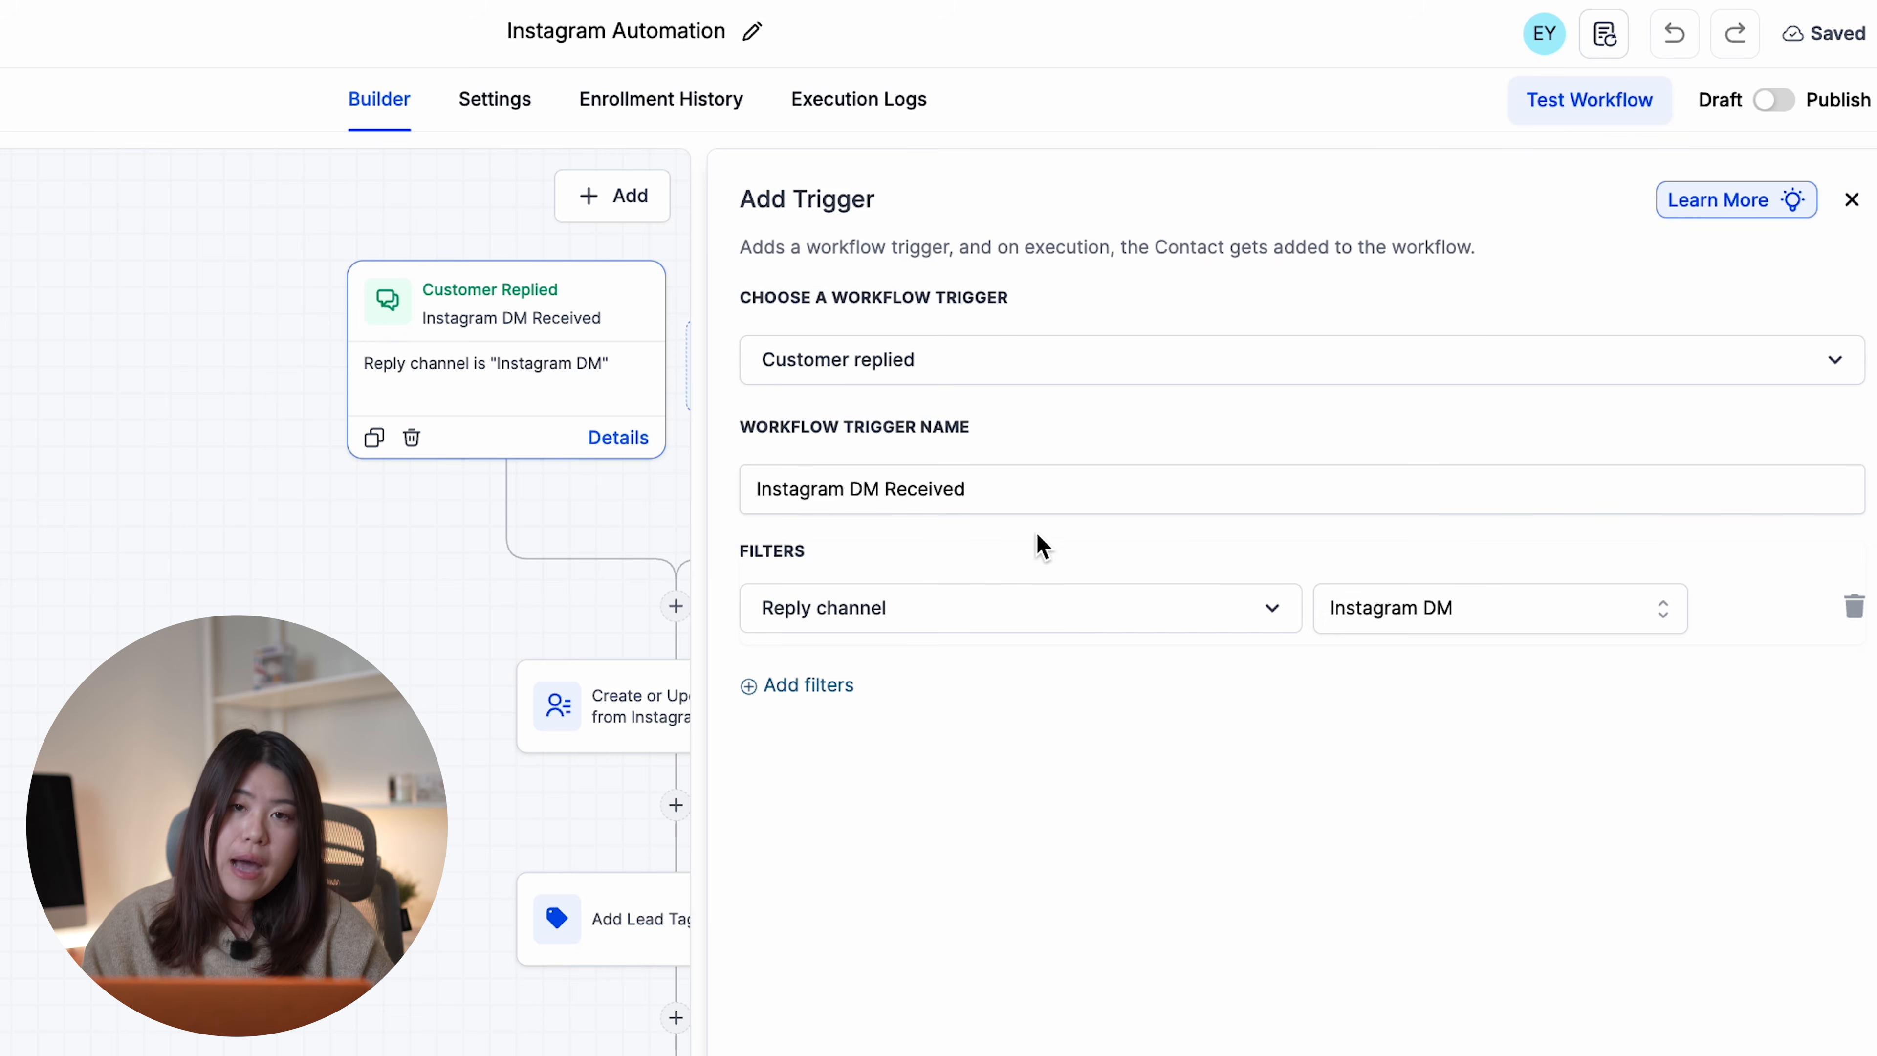
click(998, 498)
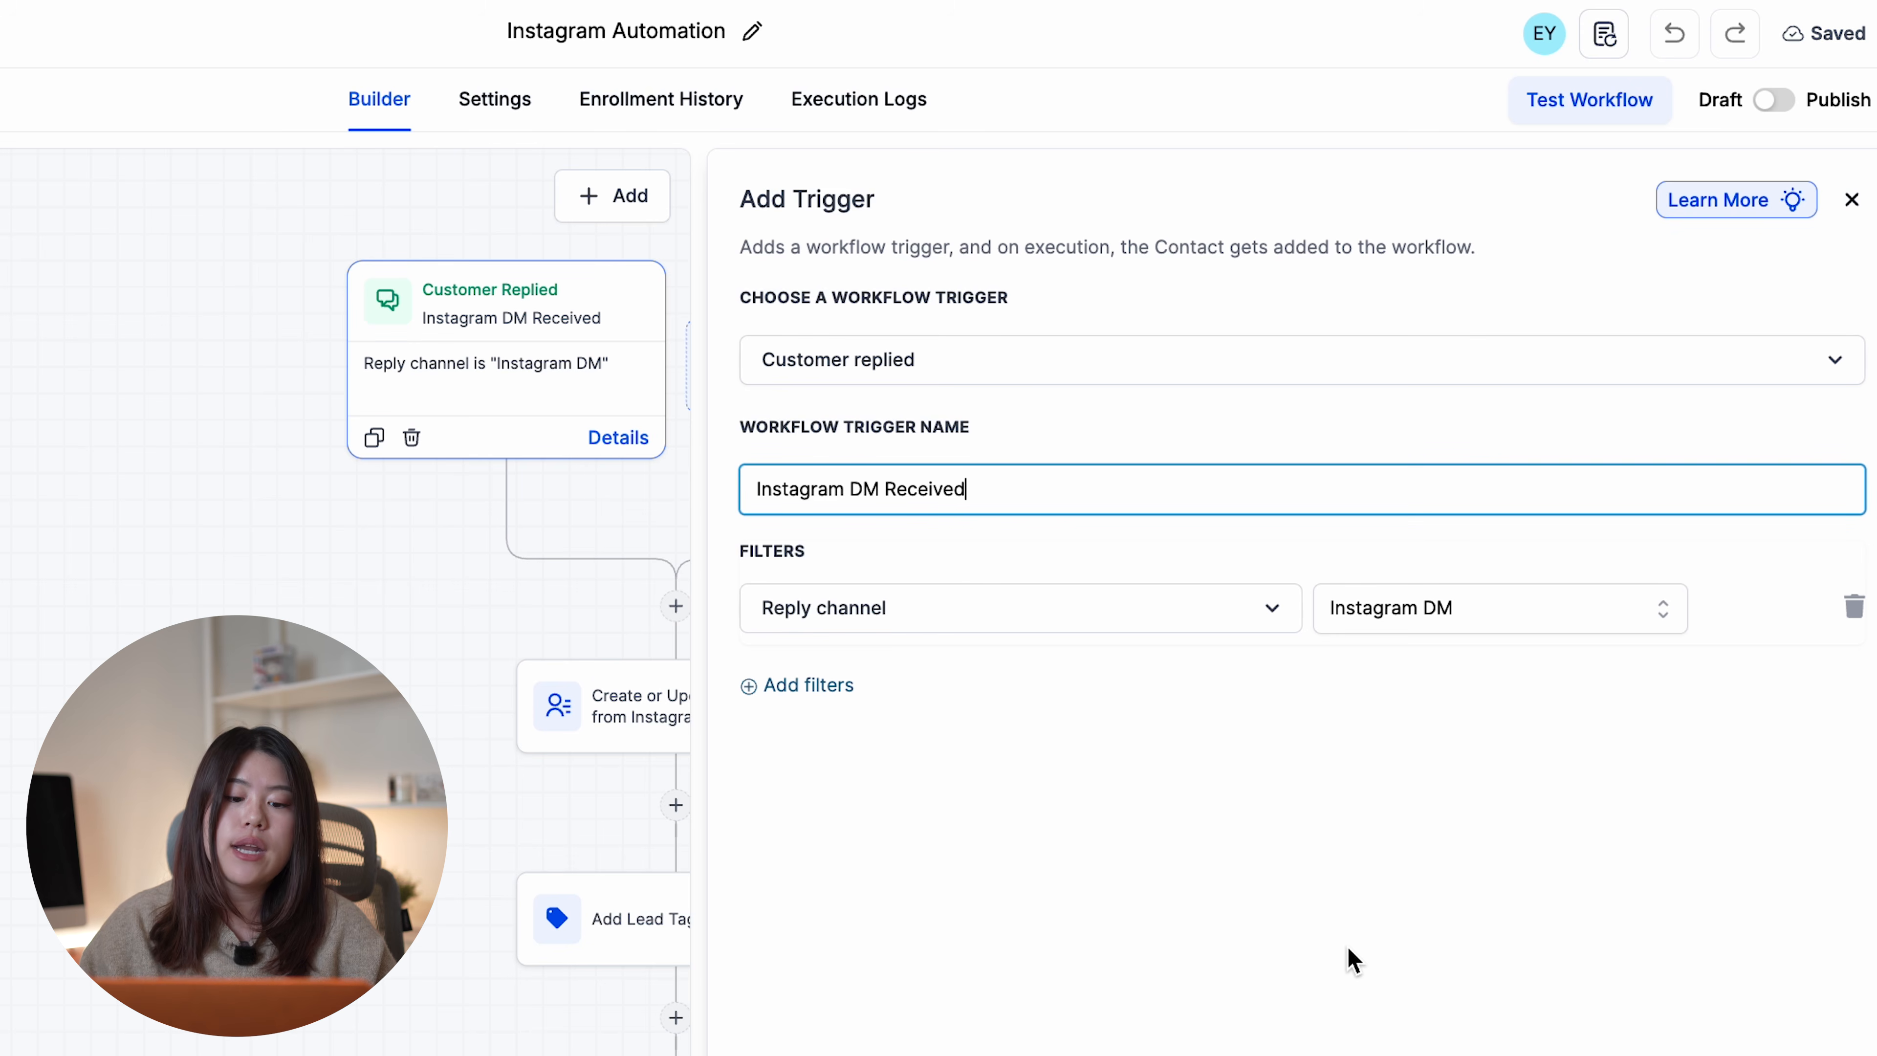
click(1789, 1051)
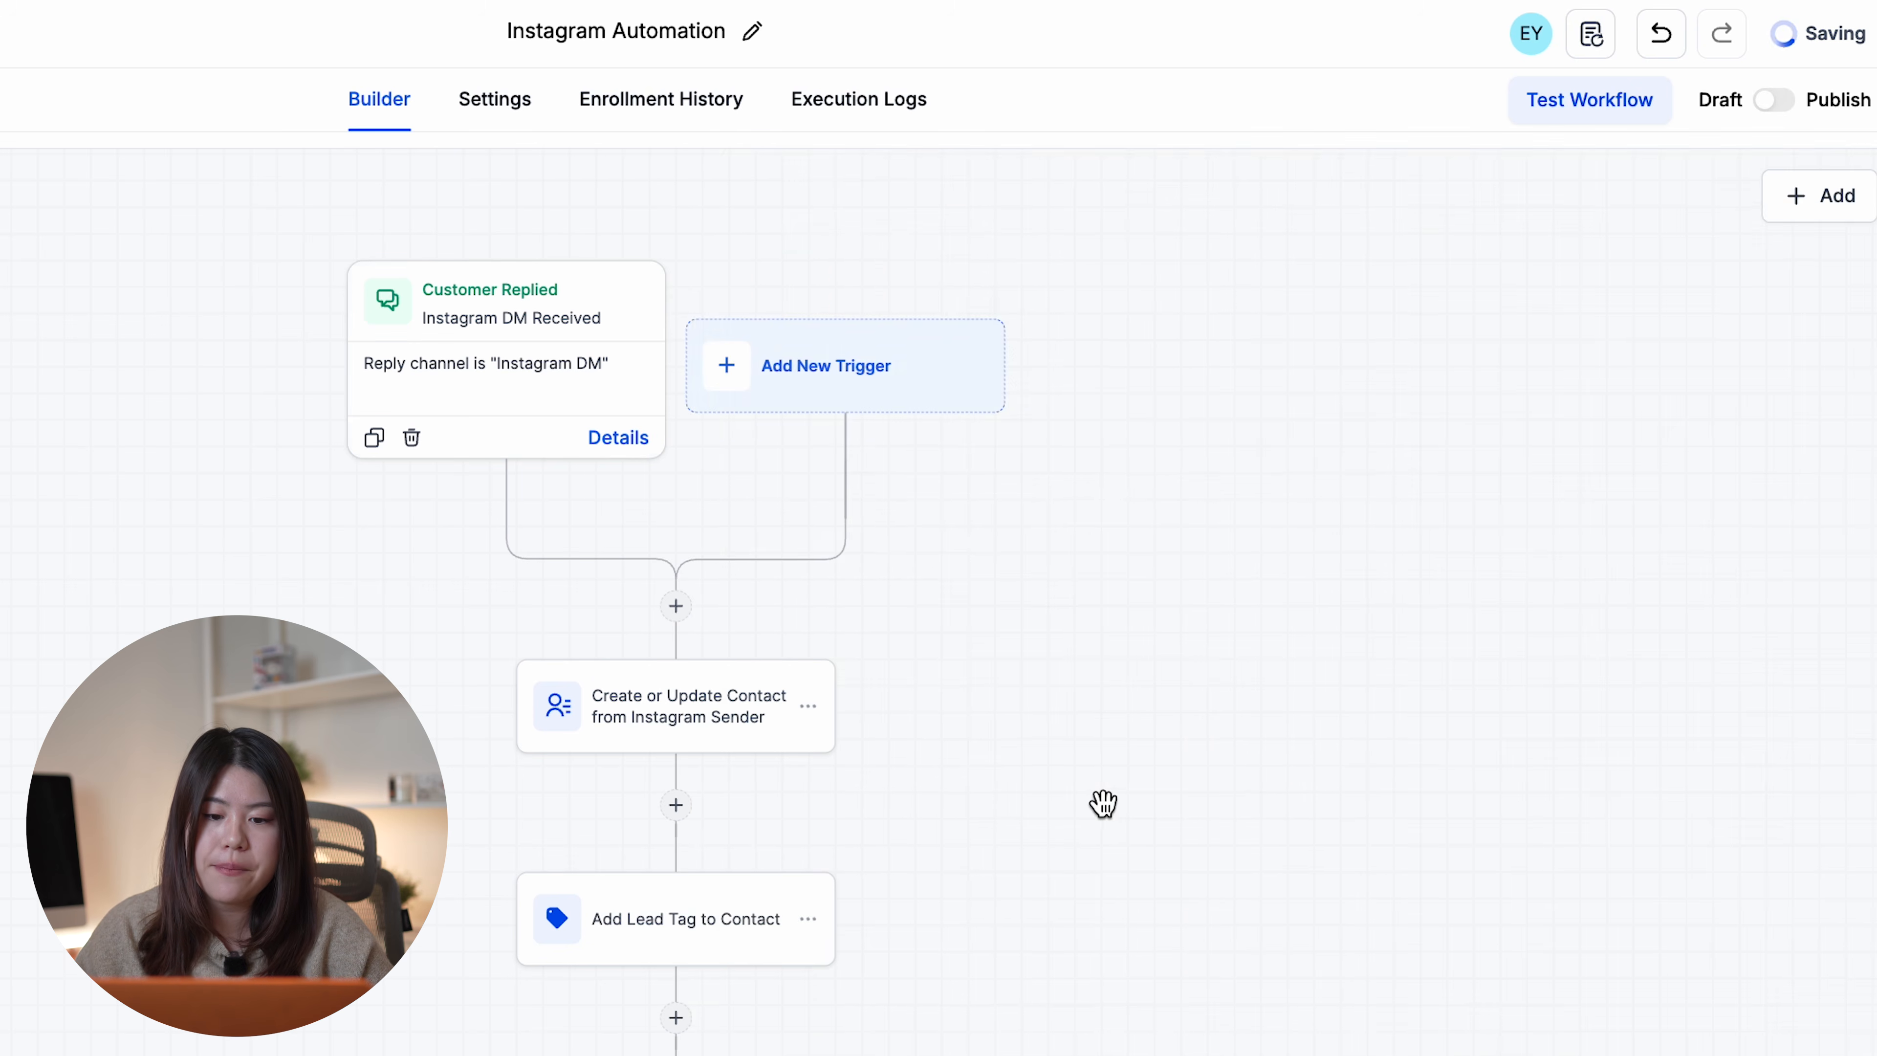
scroll(1102, 804, down, 2)
click(684, 608)
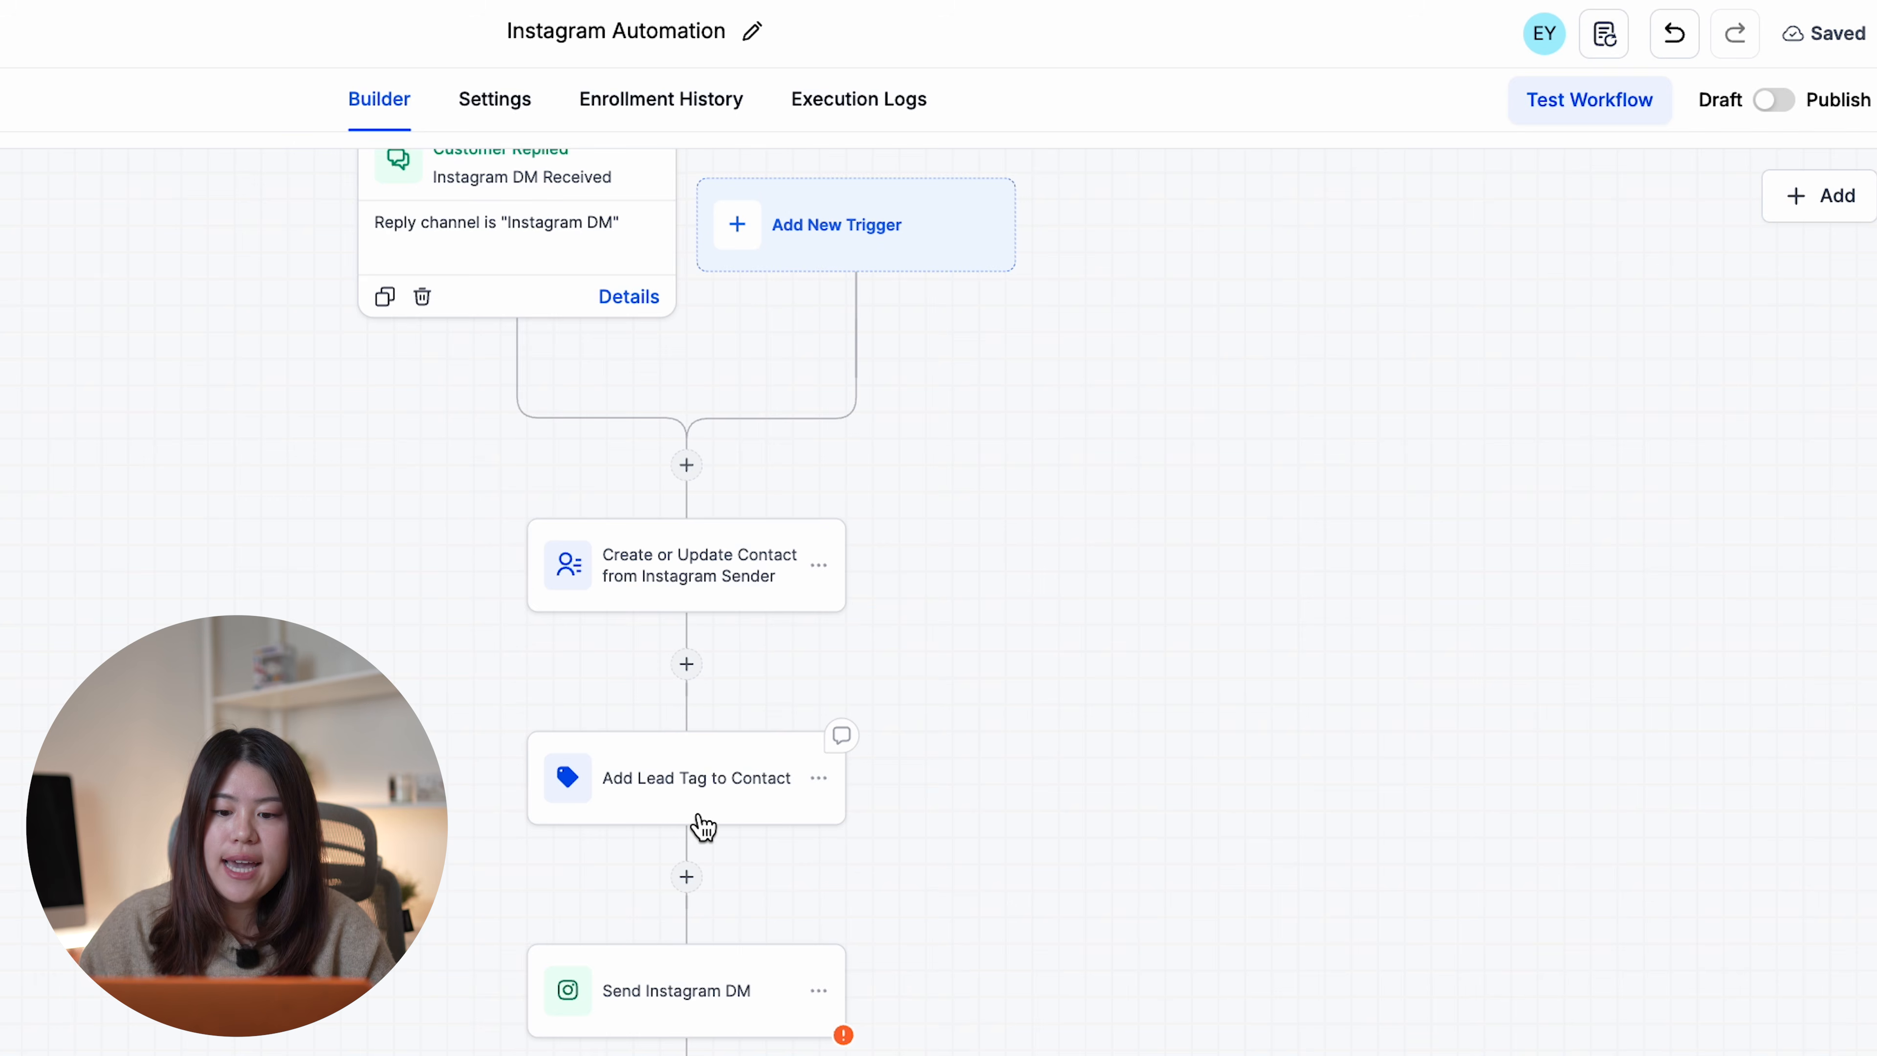
- Verify the Add Lead Tag step applies tag 'lead', then view the Send Instagram DM settings
click(699, 812)
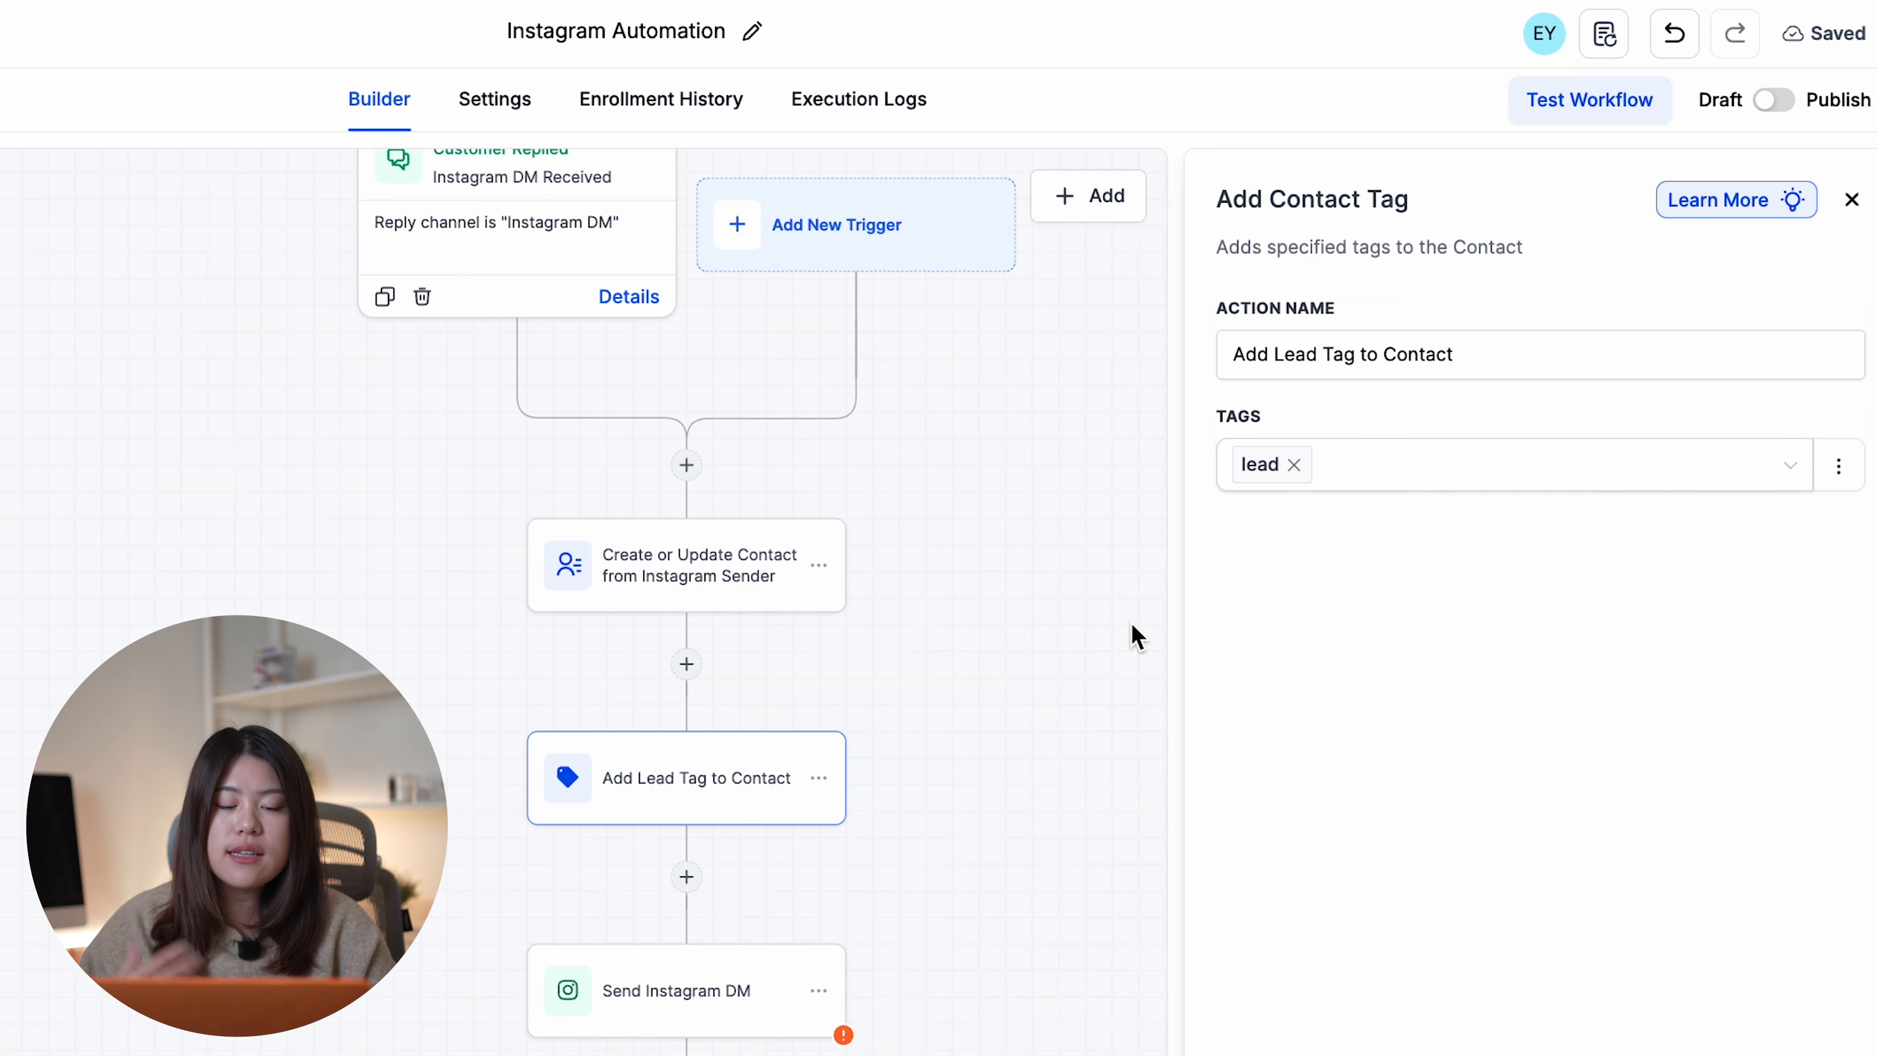
click(1460, 466)
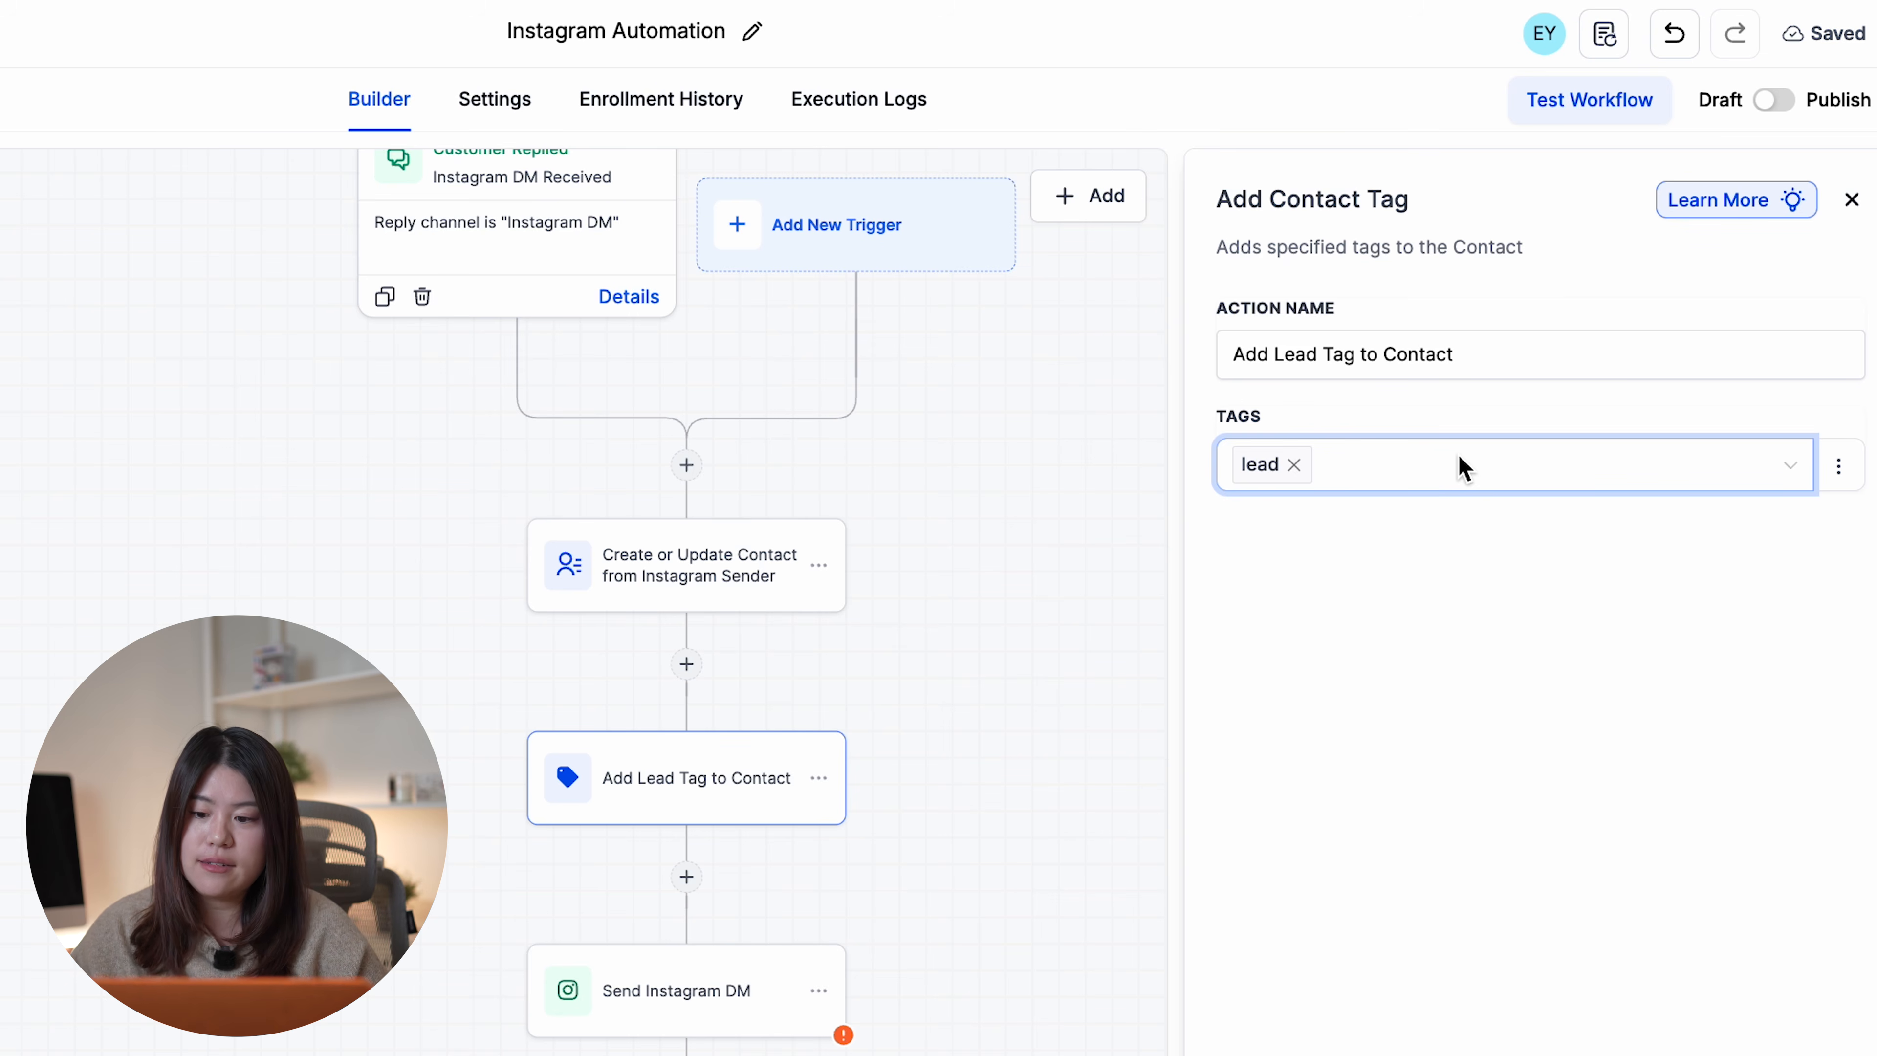
click(1173, 826)
click(702, 930)
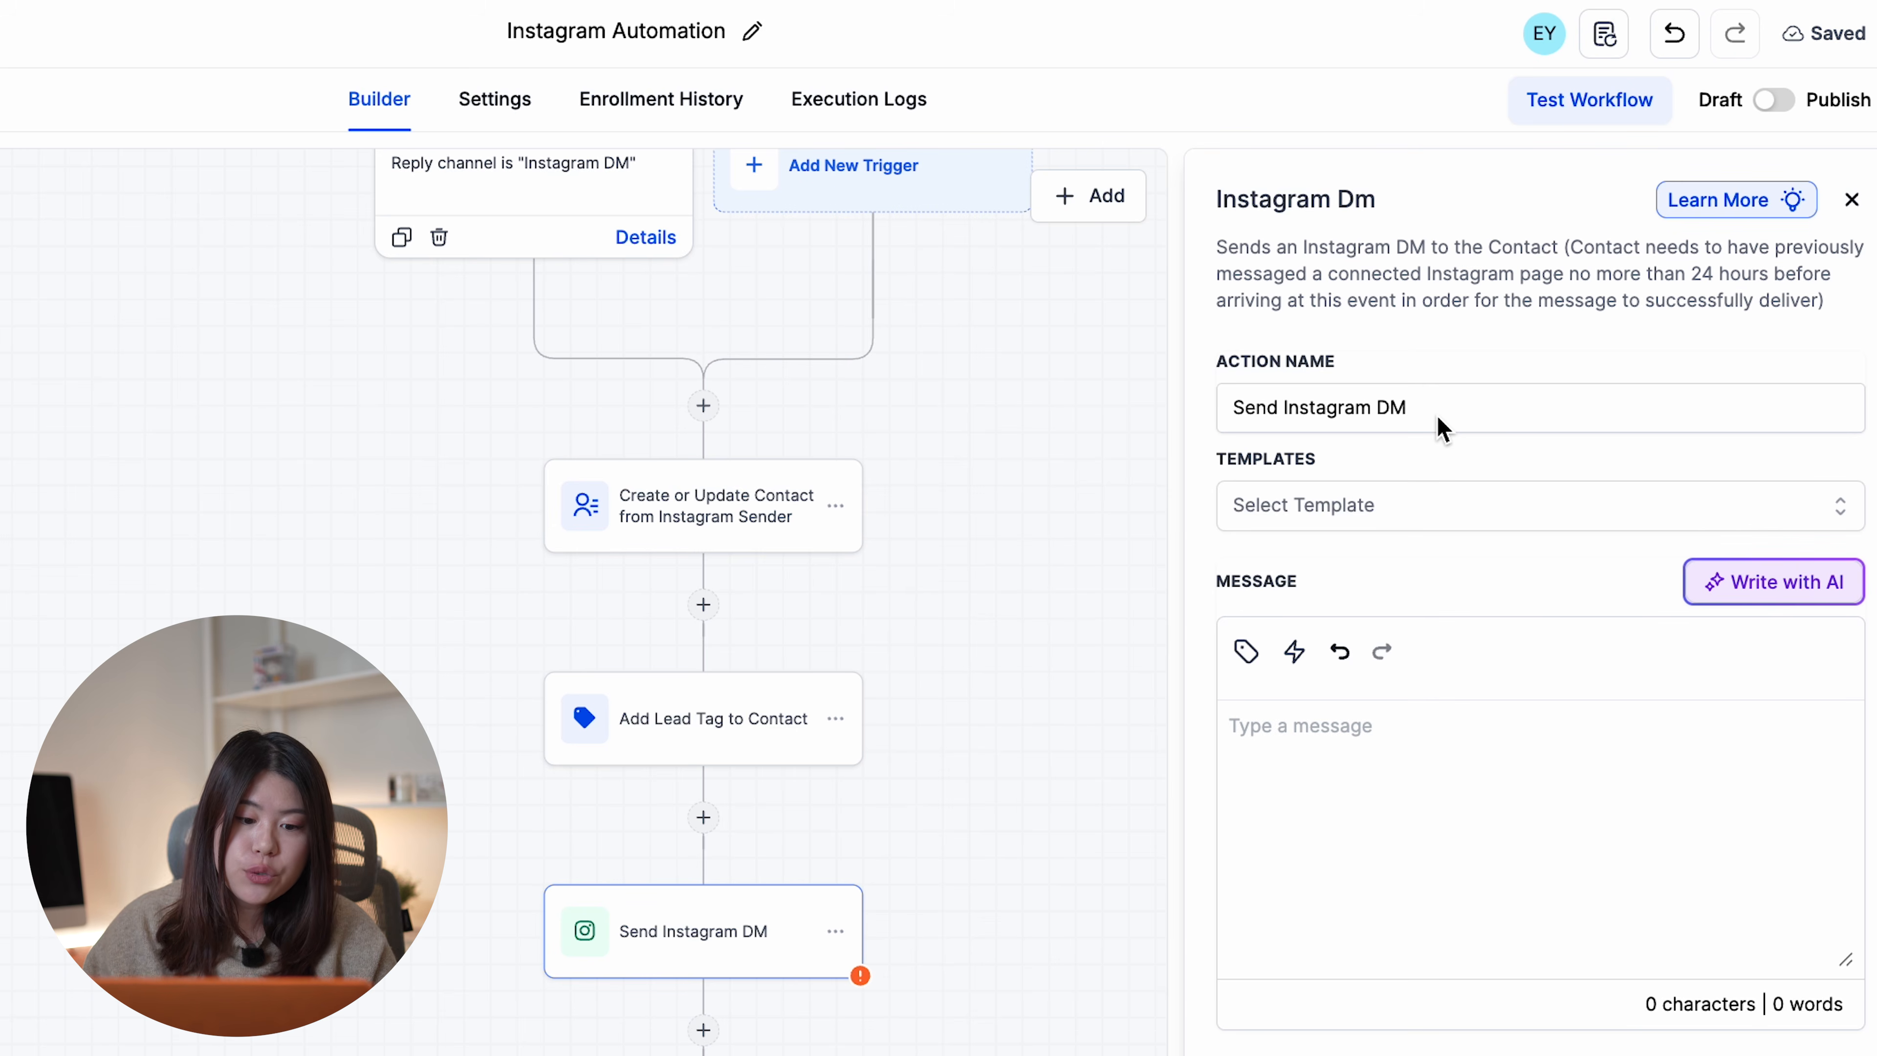
- Generate a Casual-tone AI DM using the pasted greeting as the prompt
click(1387, 827)
text("Hey! Thanks for reaching out — someone from our team will get back to you shortly.")
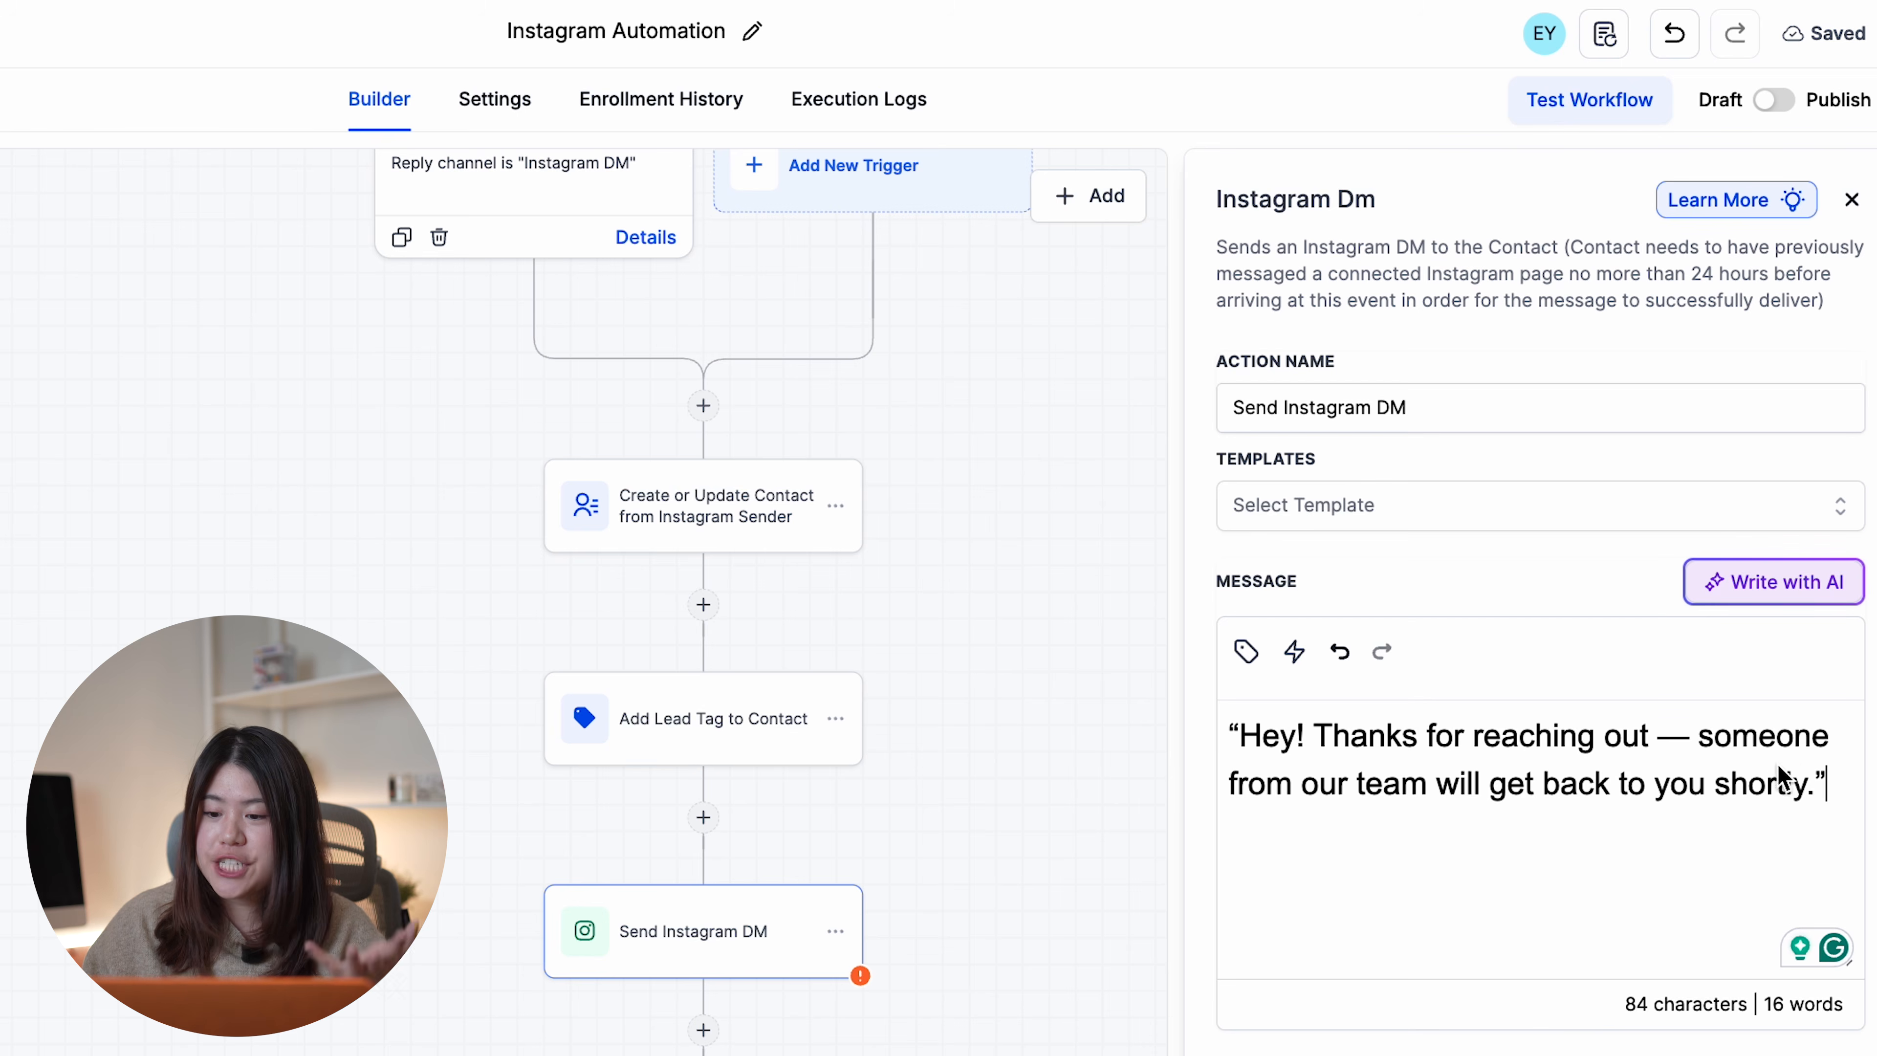
drag(1830, 786, 1165, 759)
key(ctrl+c)
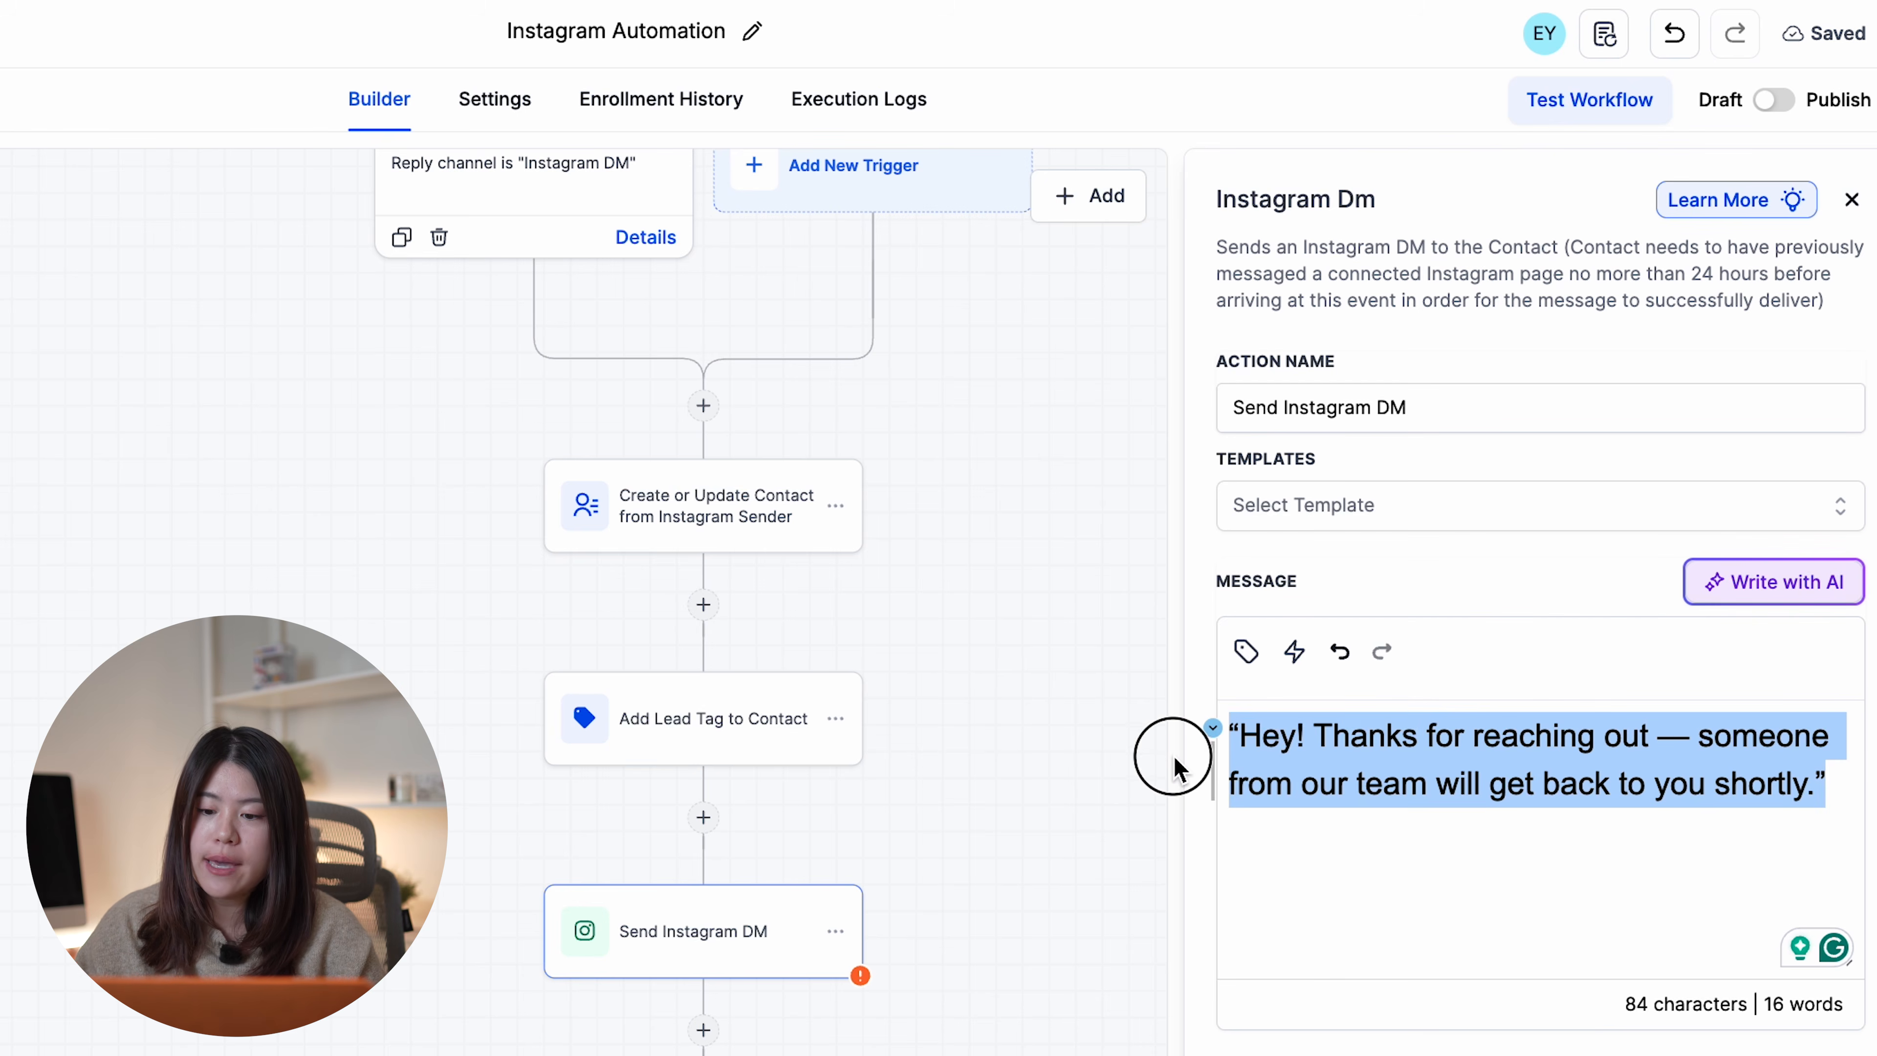
click(1774, 581)
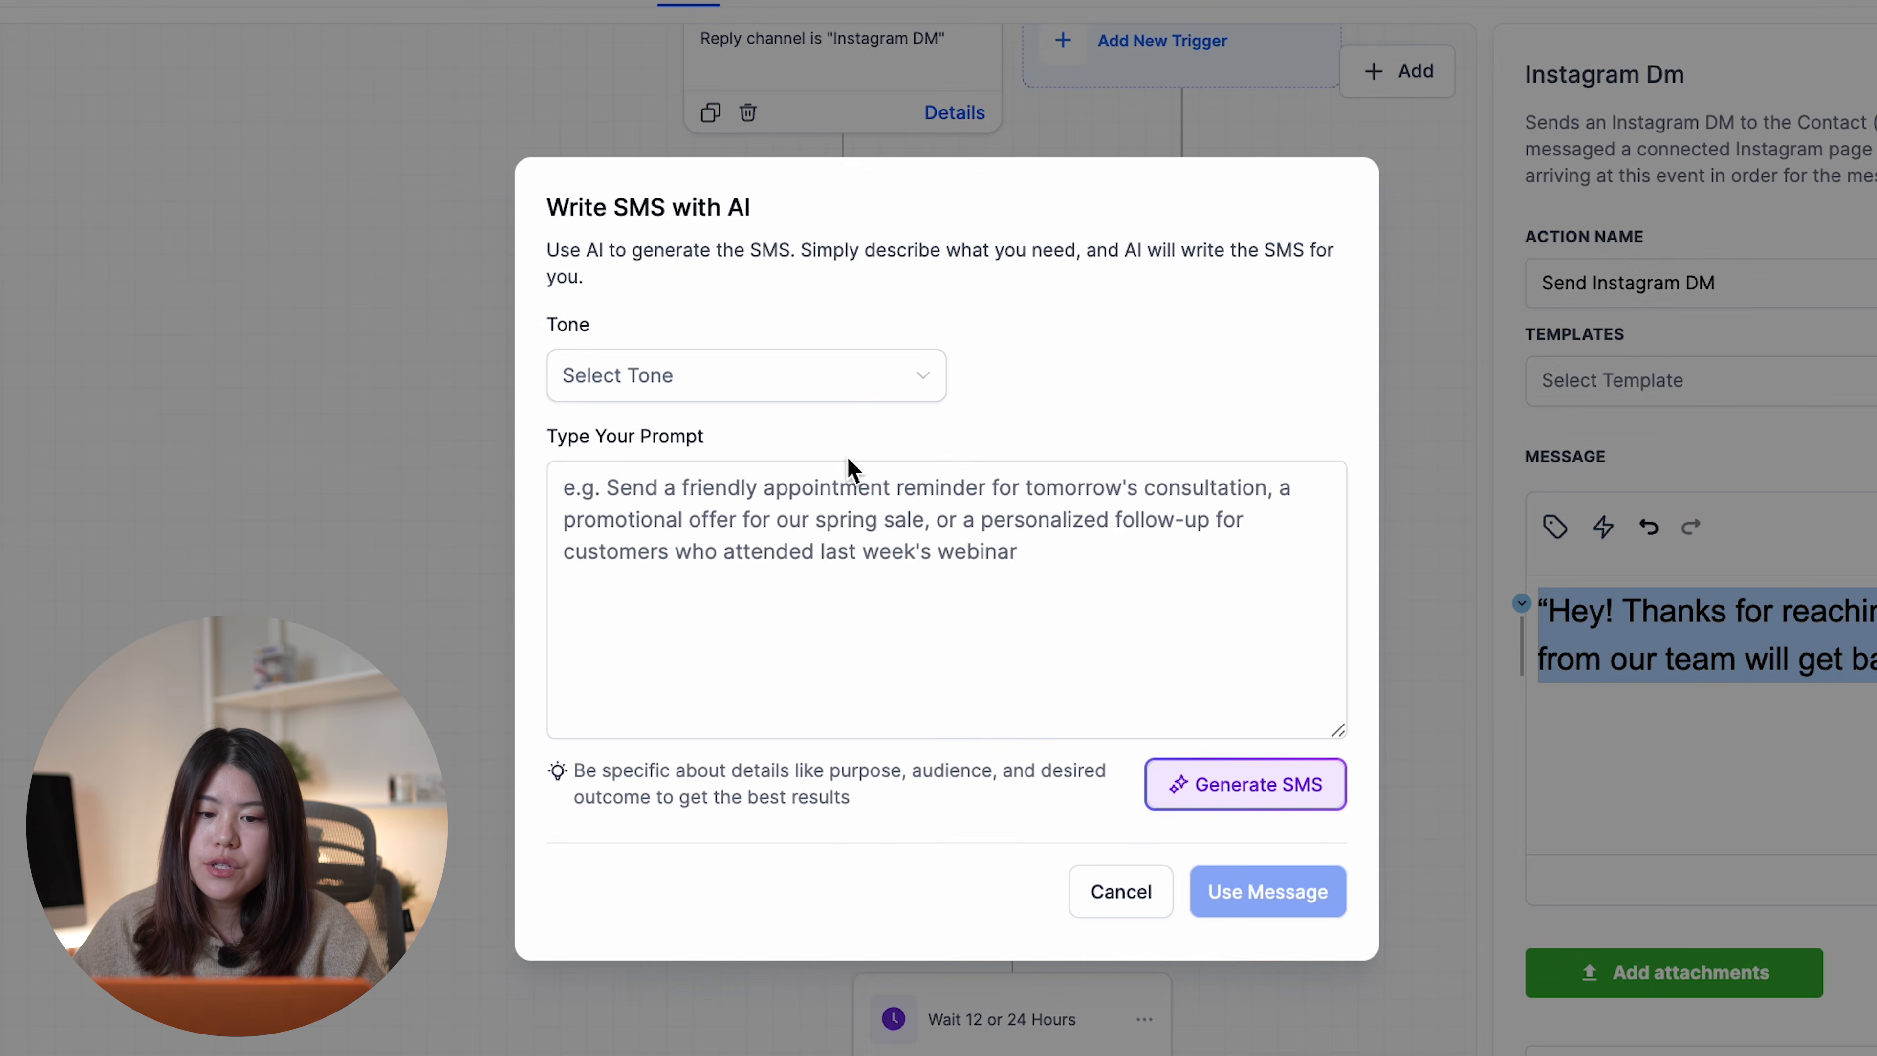
click(857, 542)
key(ctrl+v)
key(BackSpace)
click(578, 489)
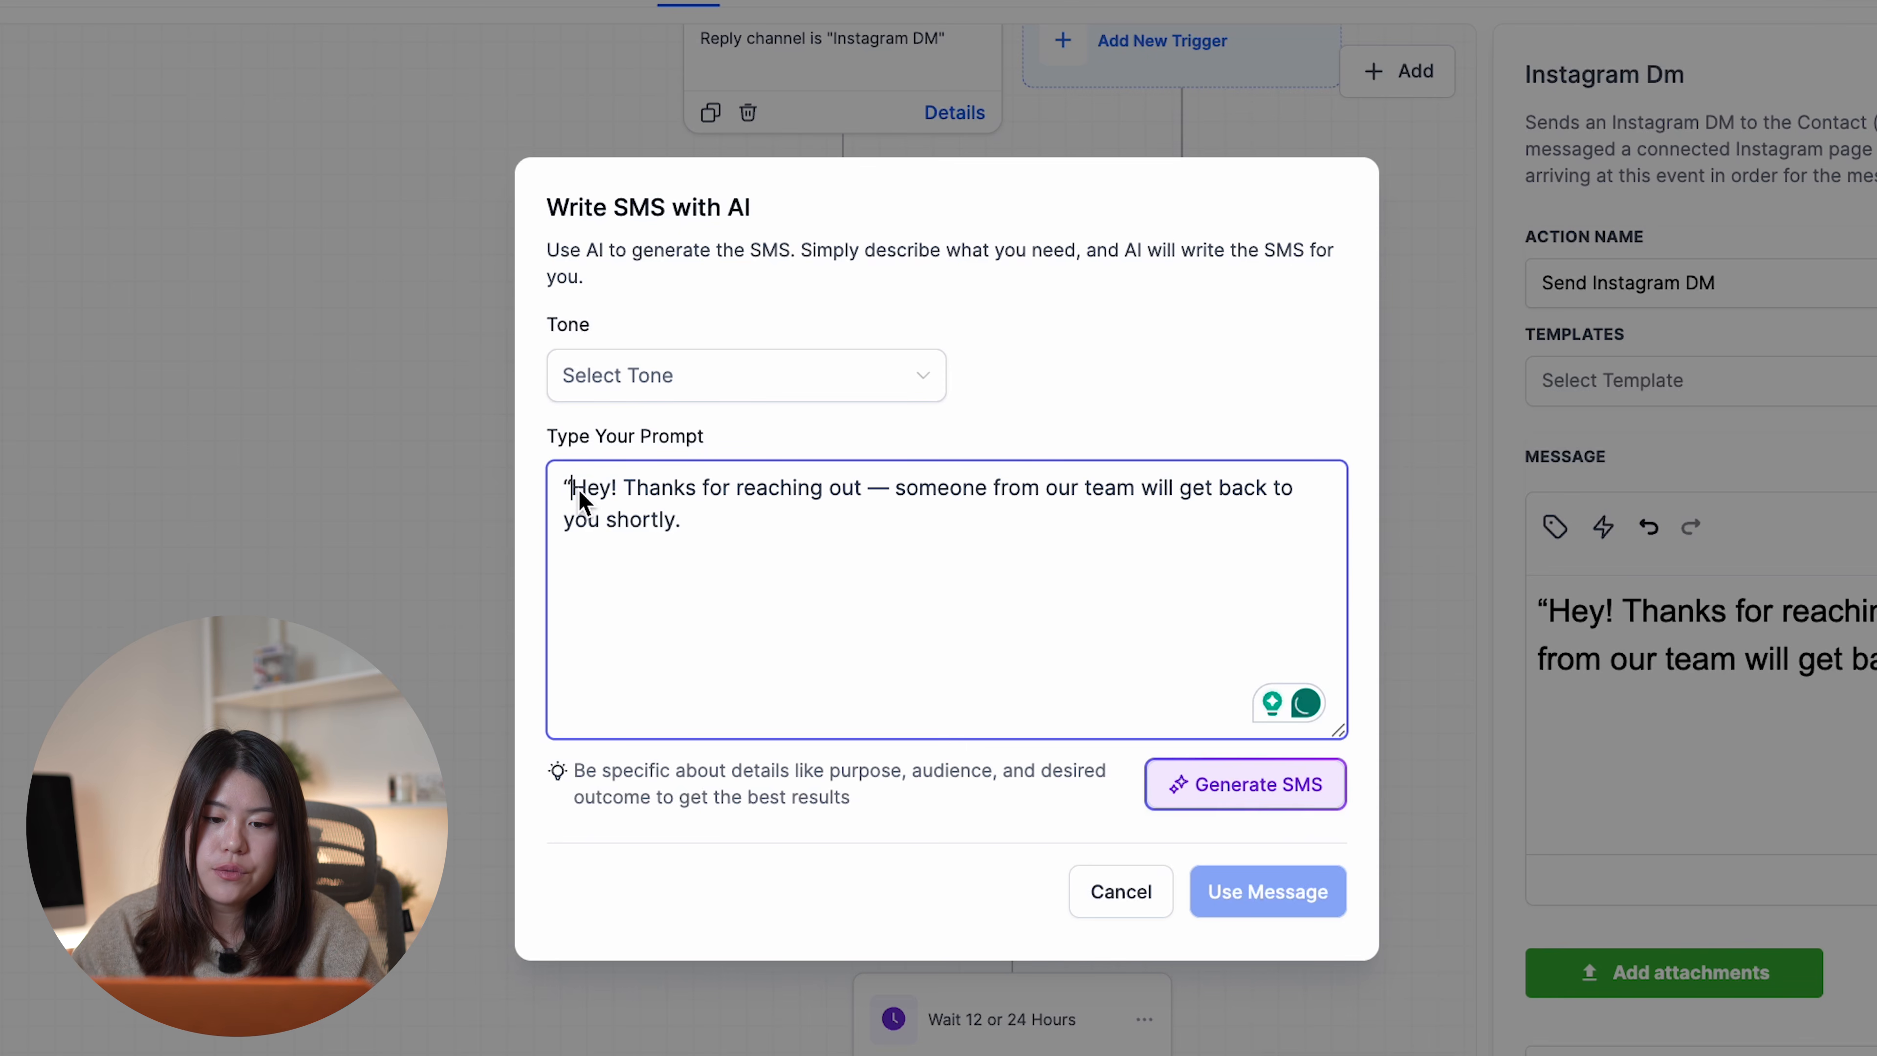
key(BackSpace)
click(708, 389)
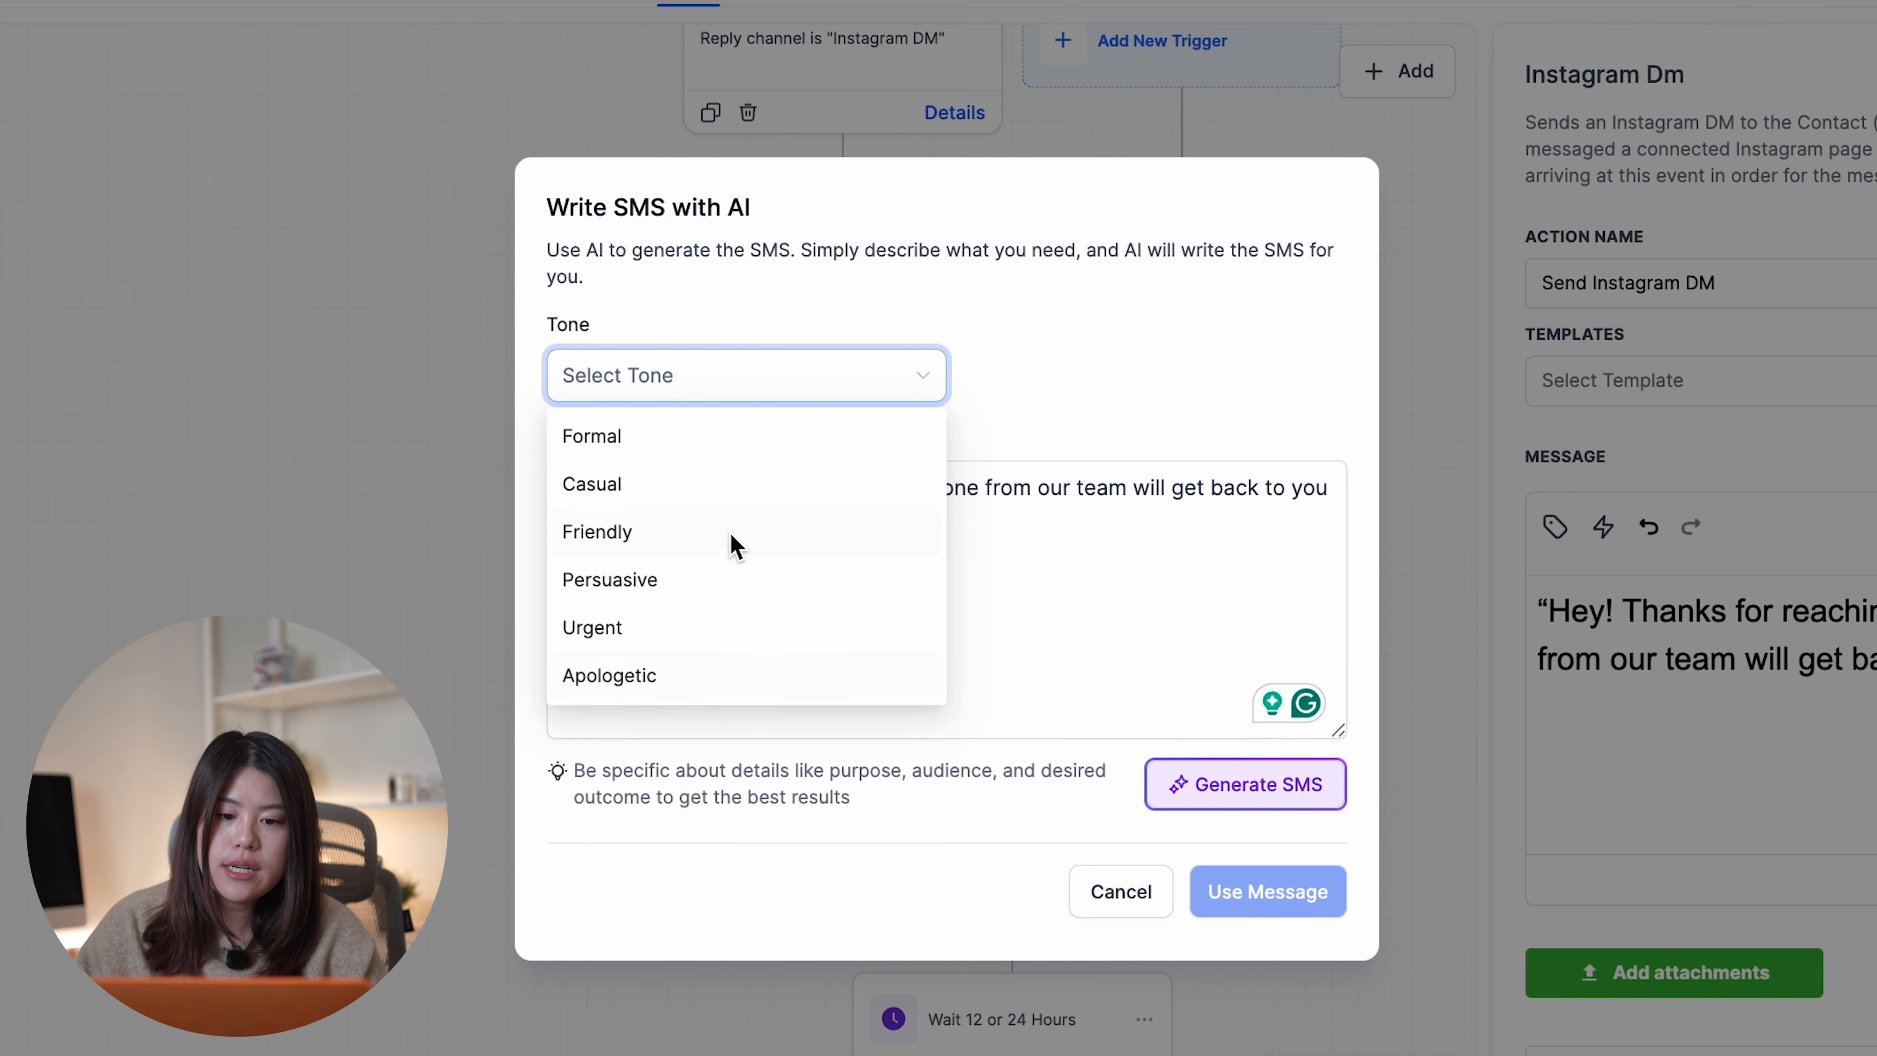
click(714, 504)
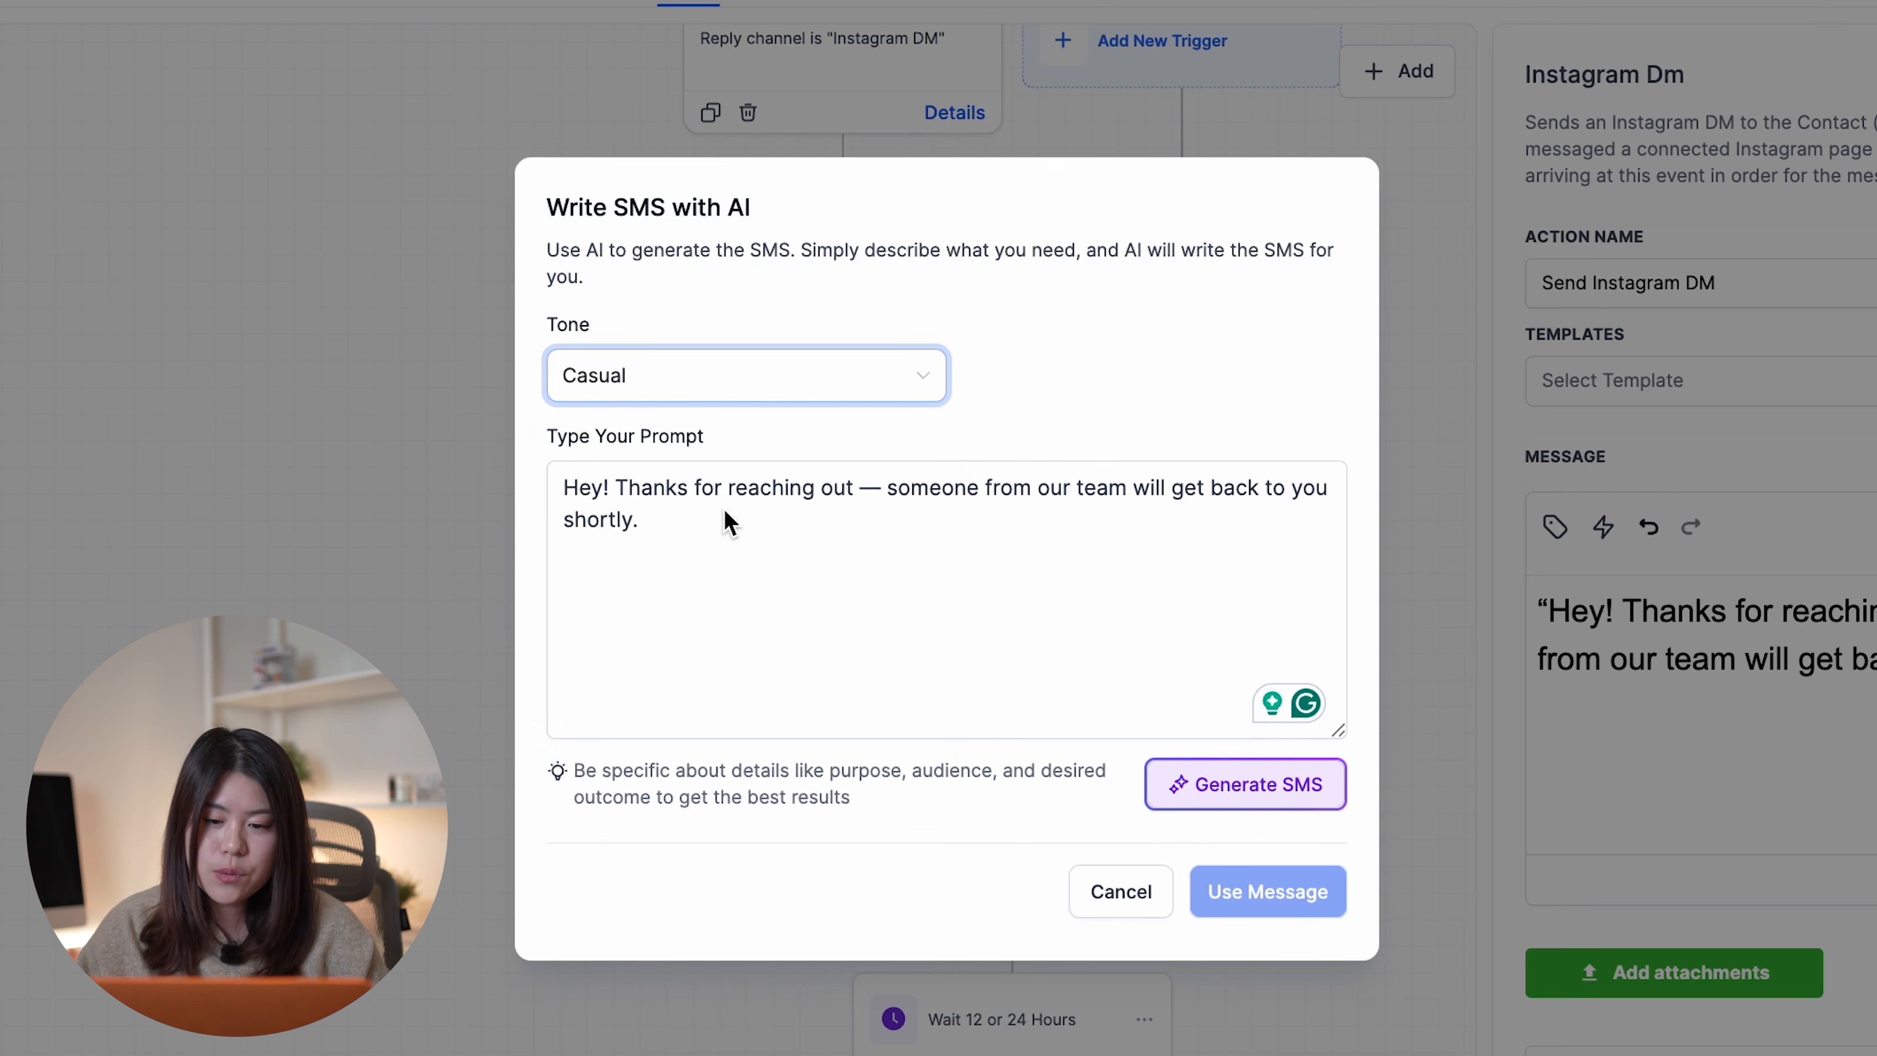
click(1242, 784)
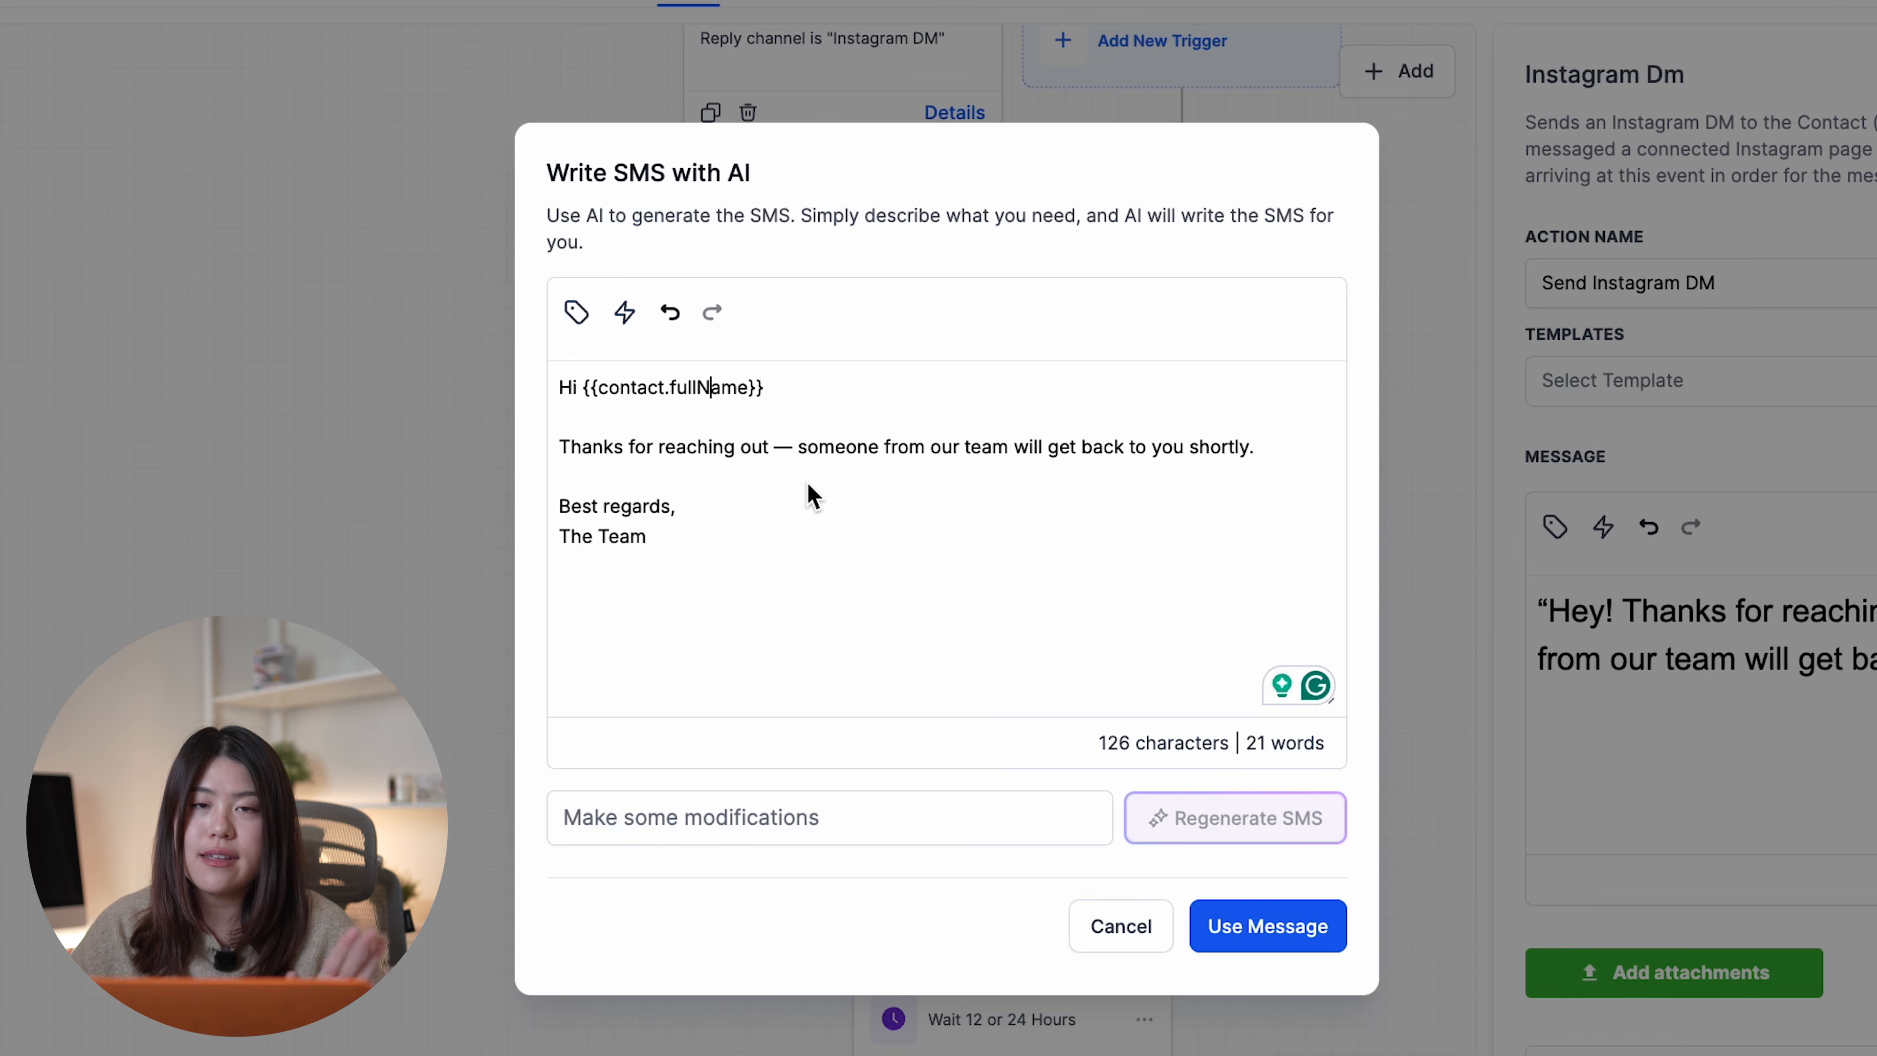
- Replace {{contact.fullName}} with the contact's First Name and use the message as the DM
click(781, 362)
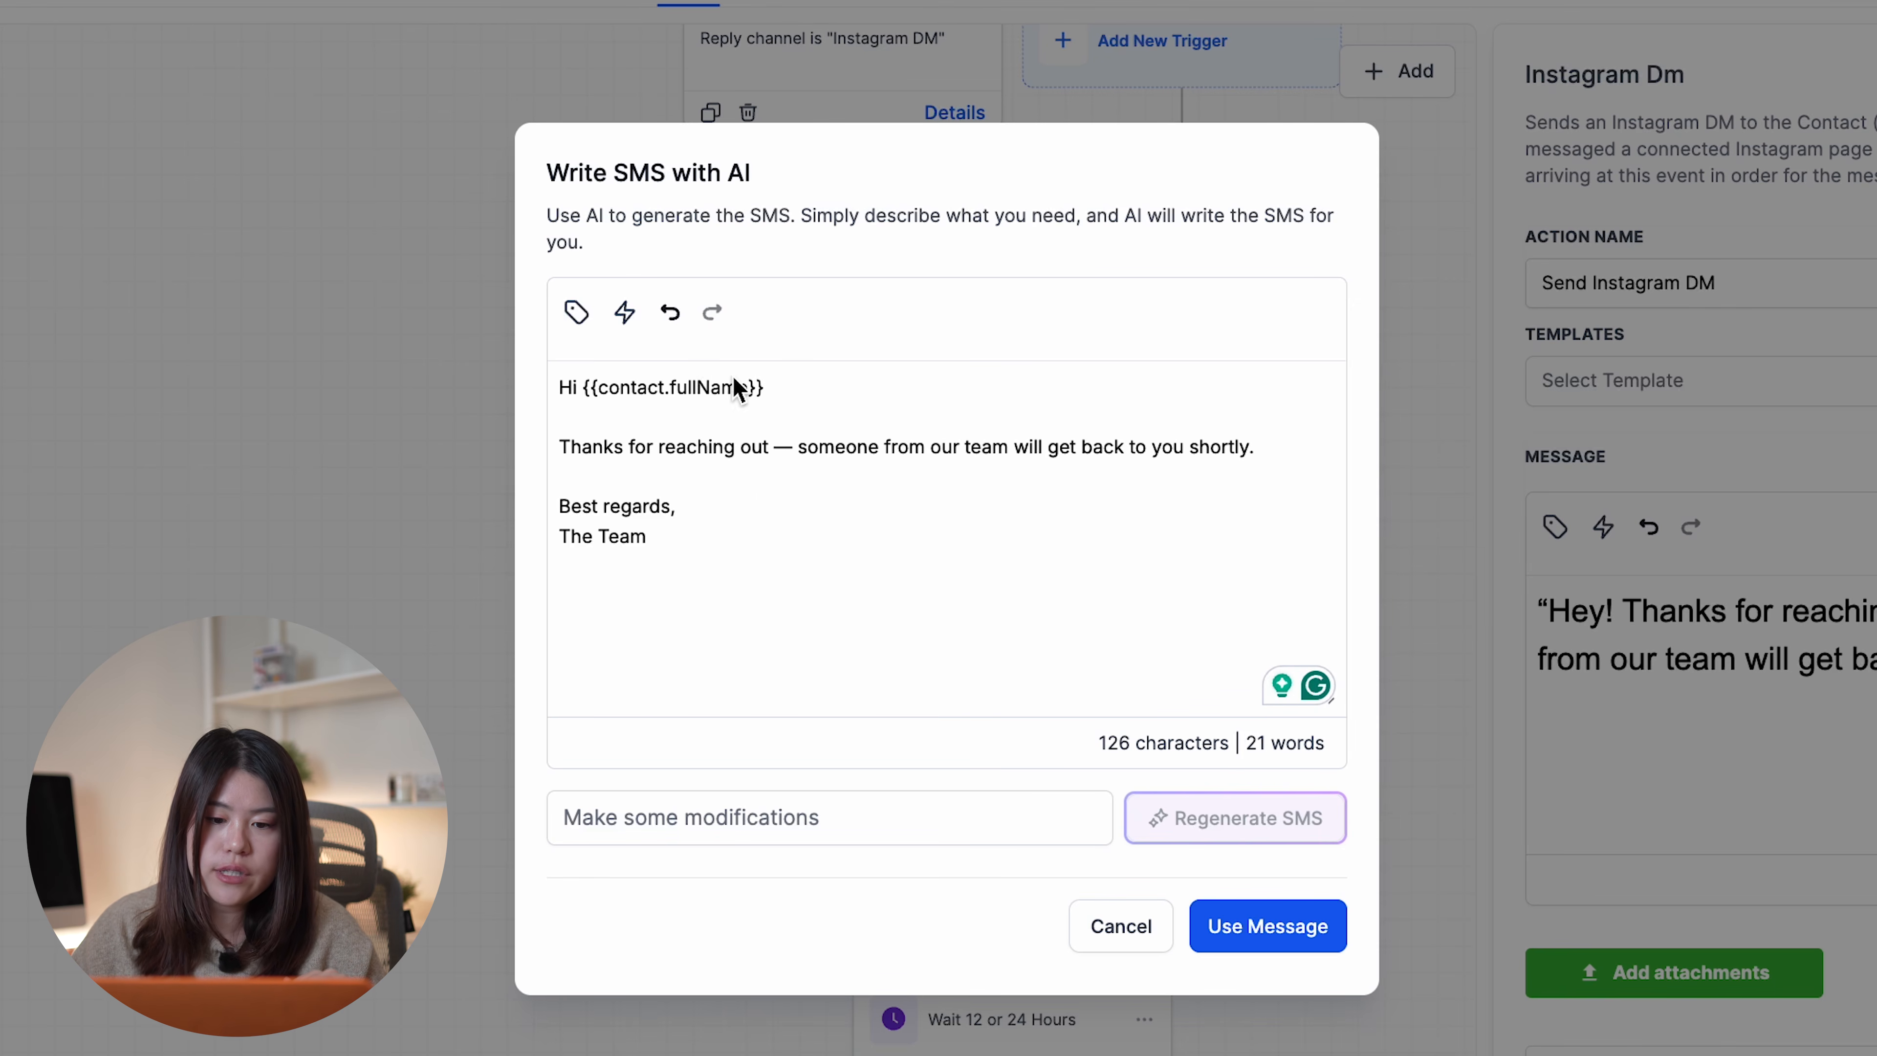
drag(819, 387, 583, 389)
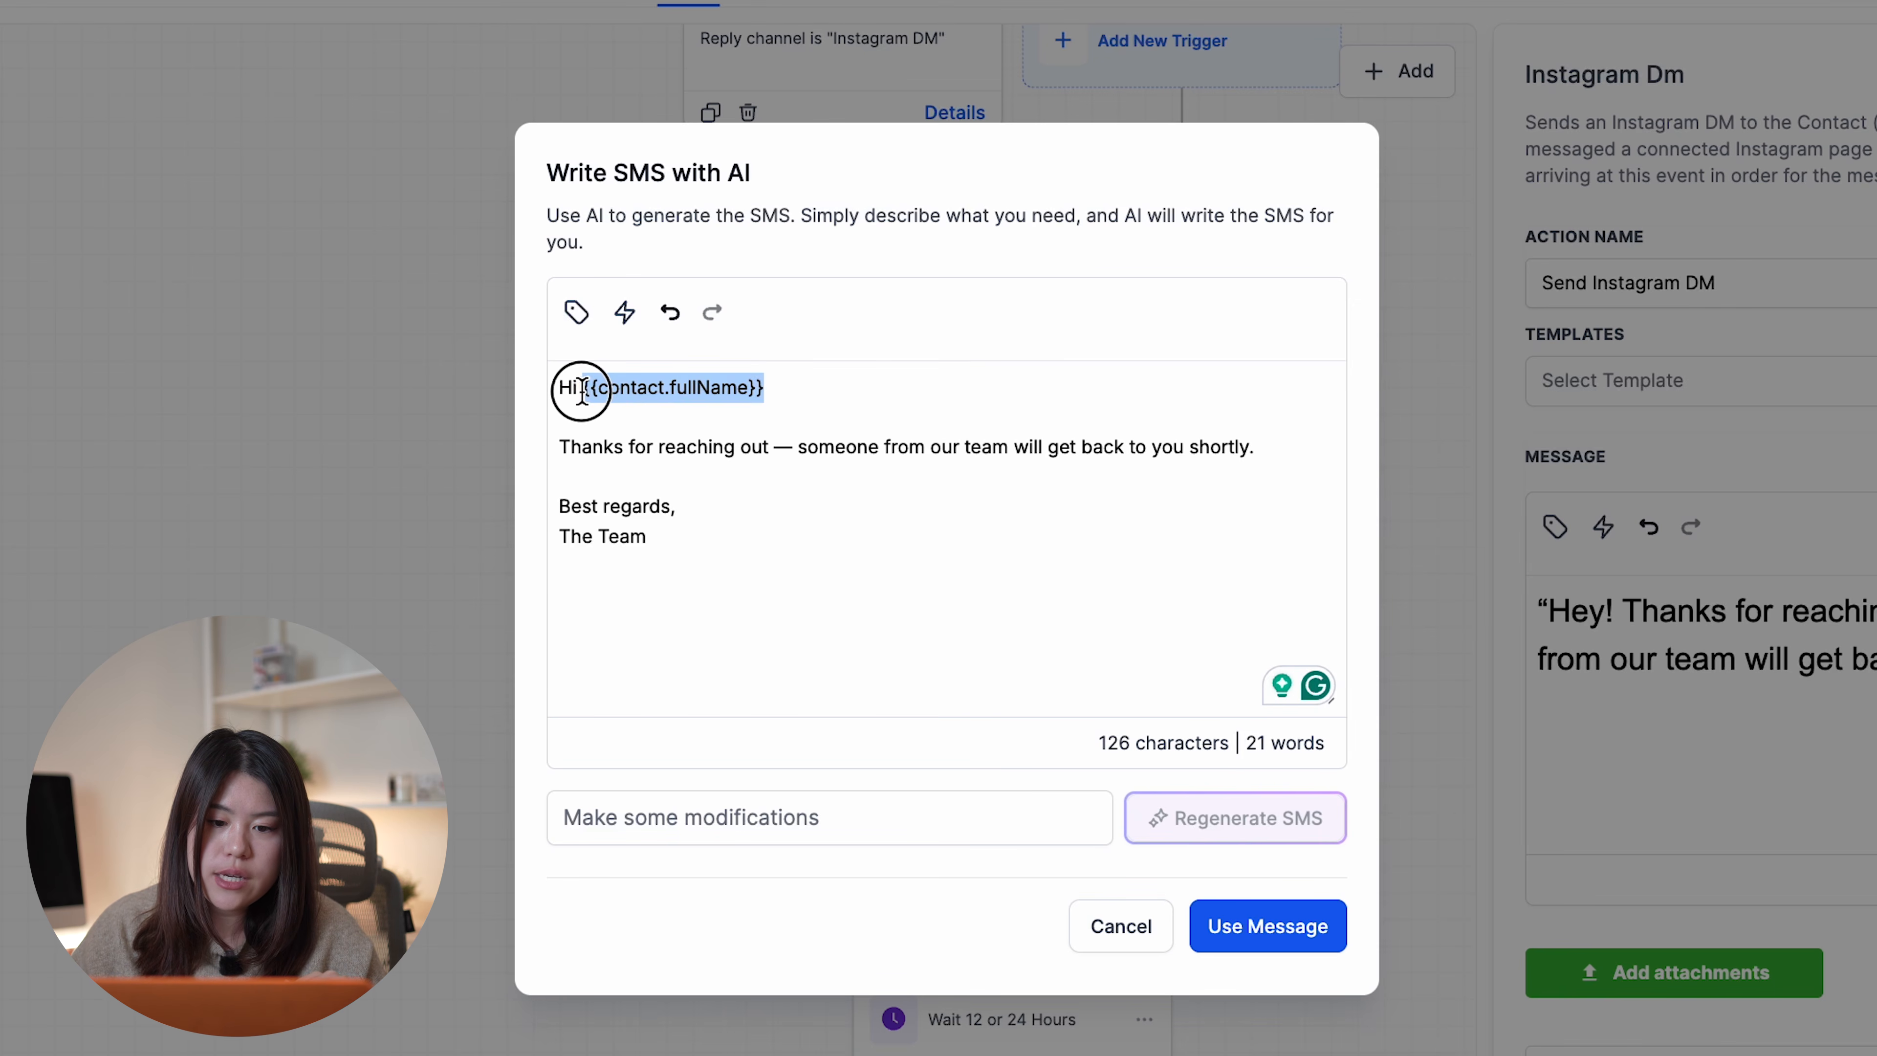
click(576, 311)
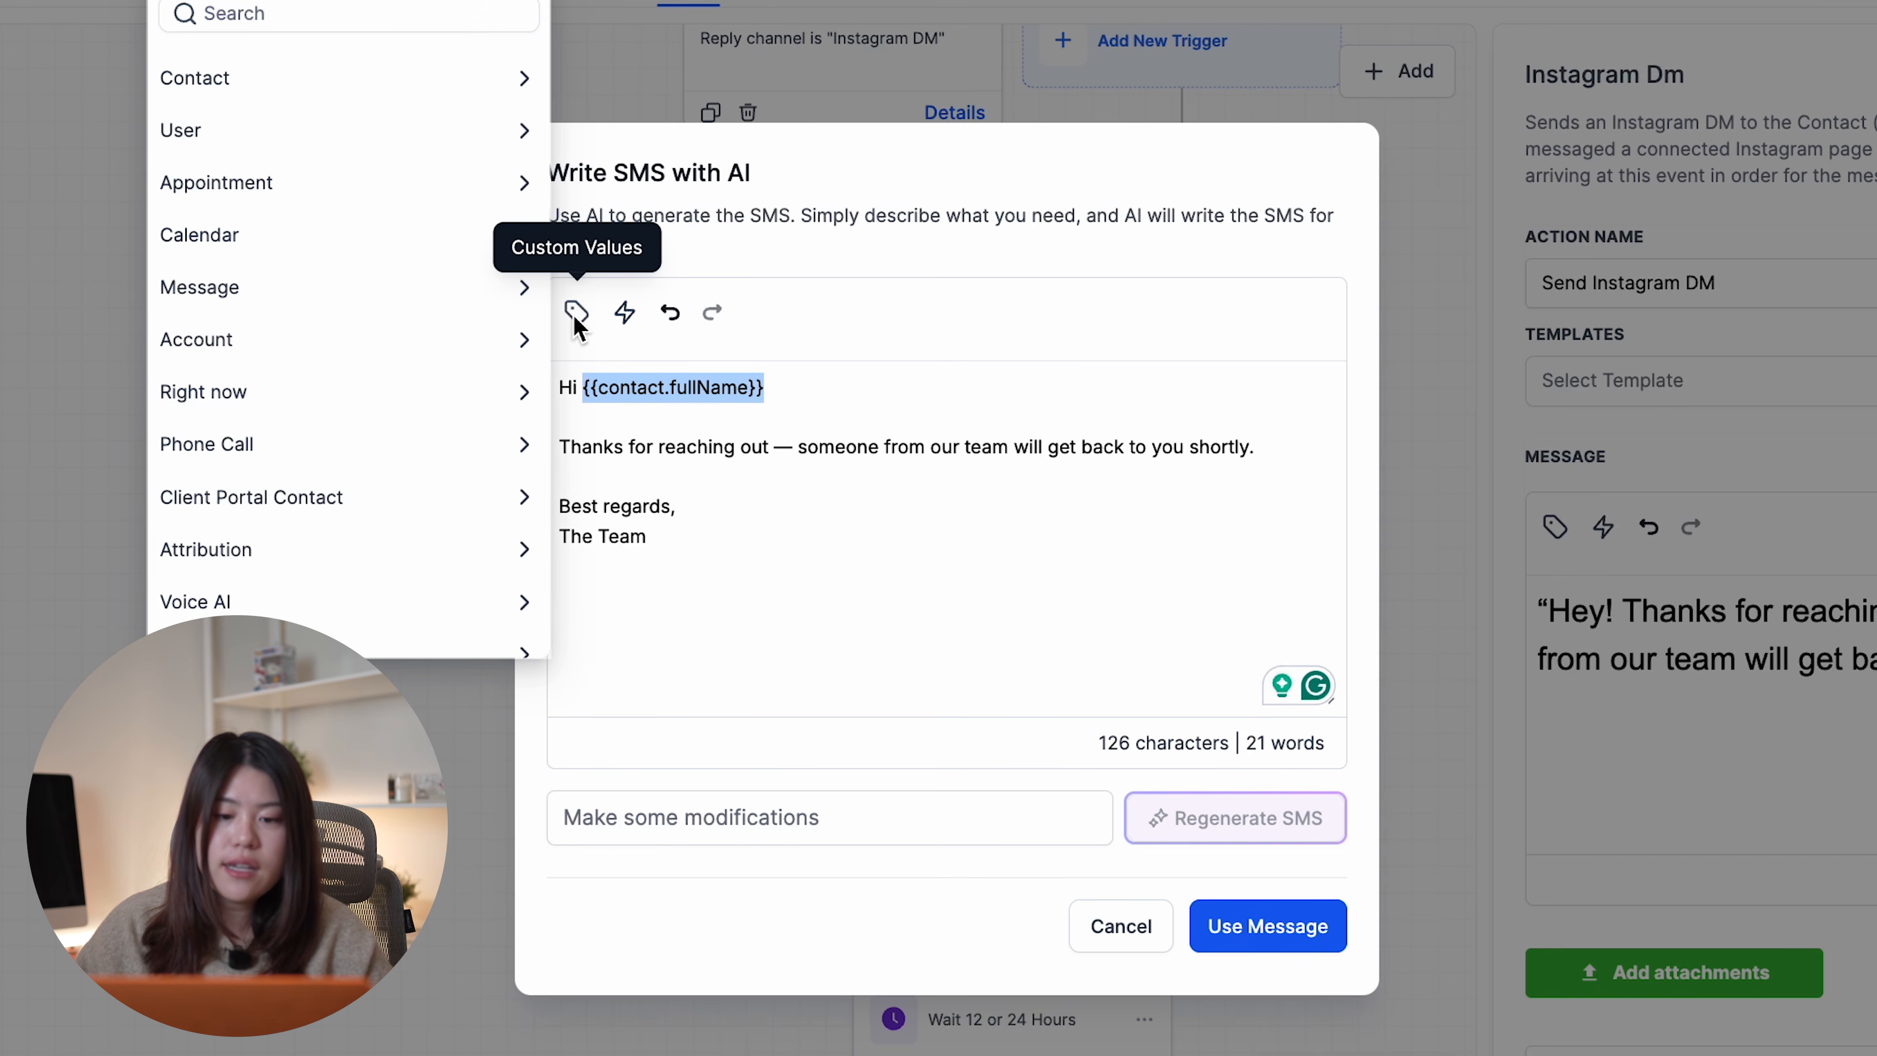
click(437, 77)
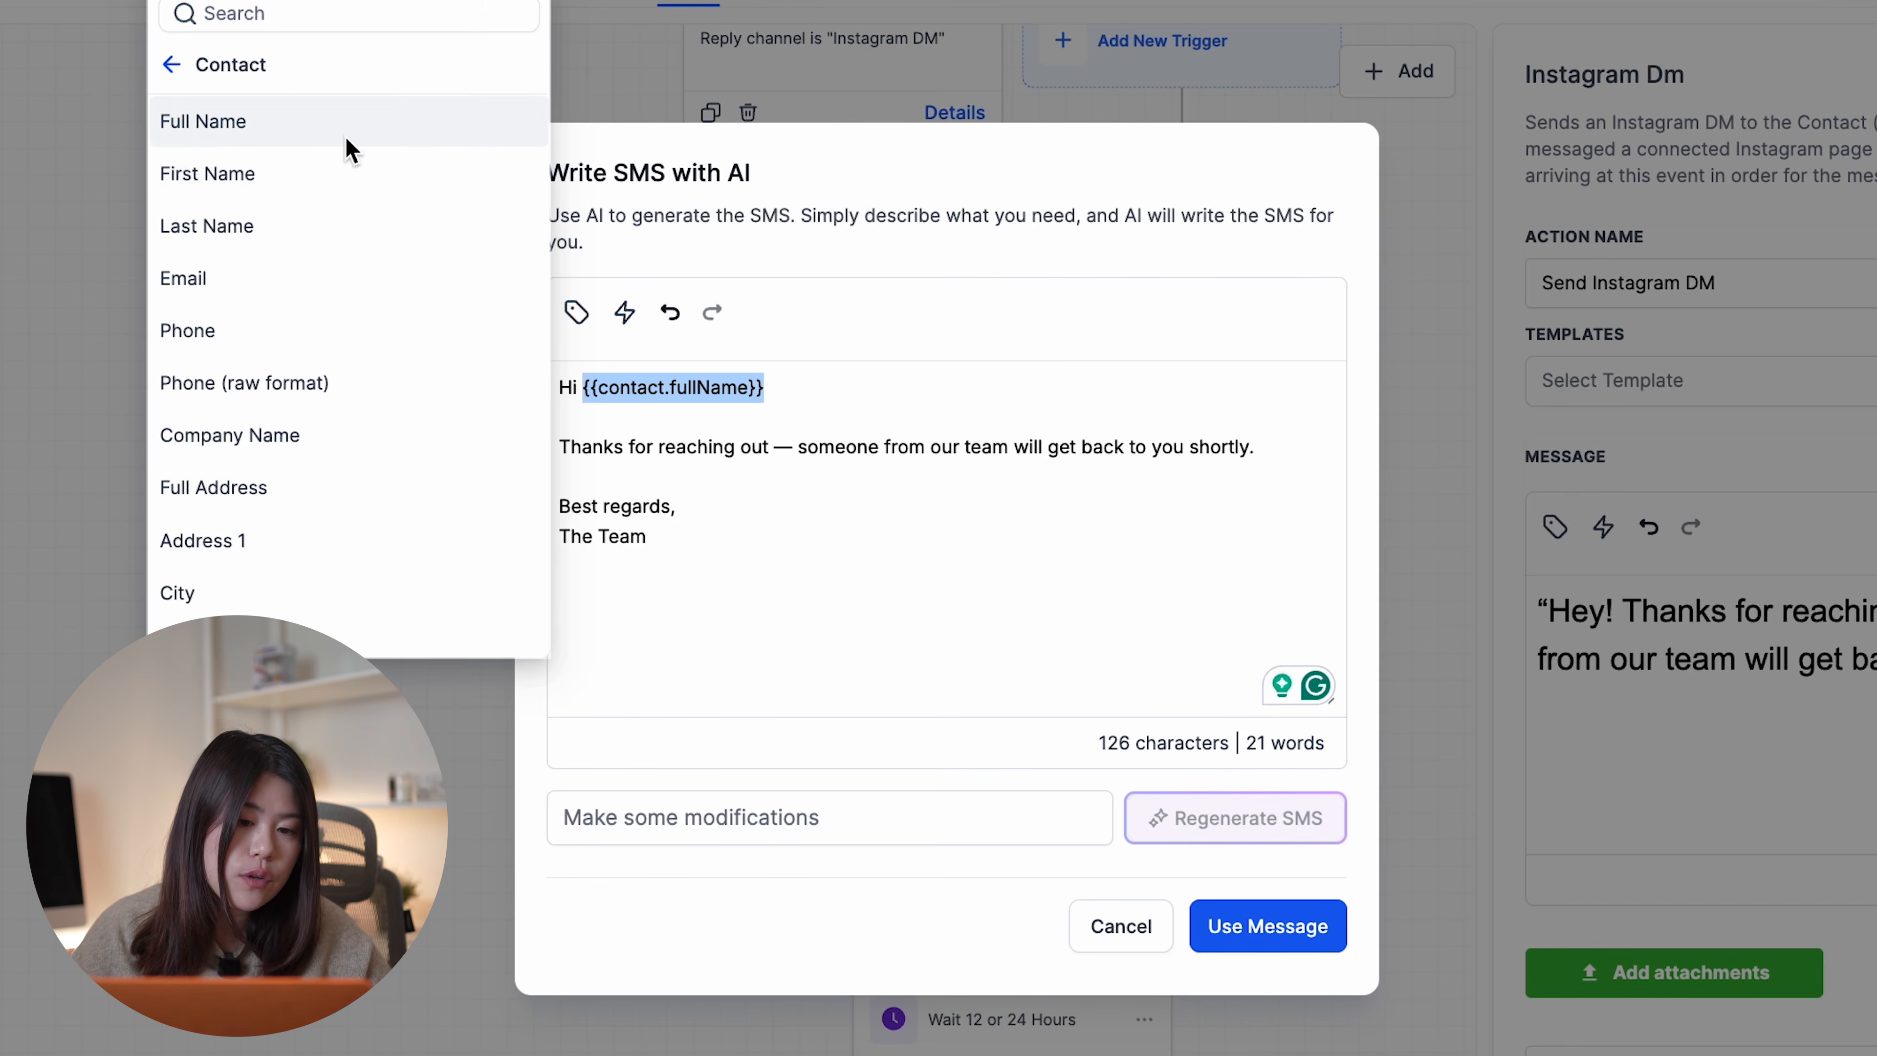
click(341, 188)
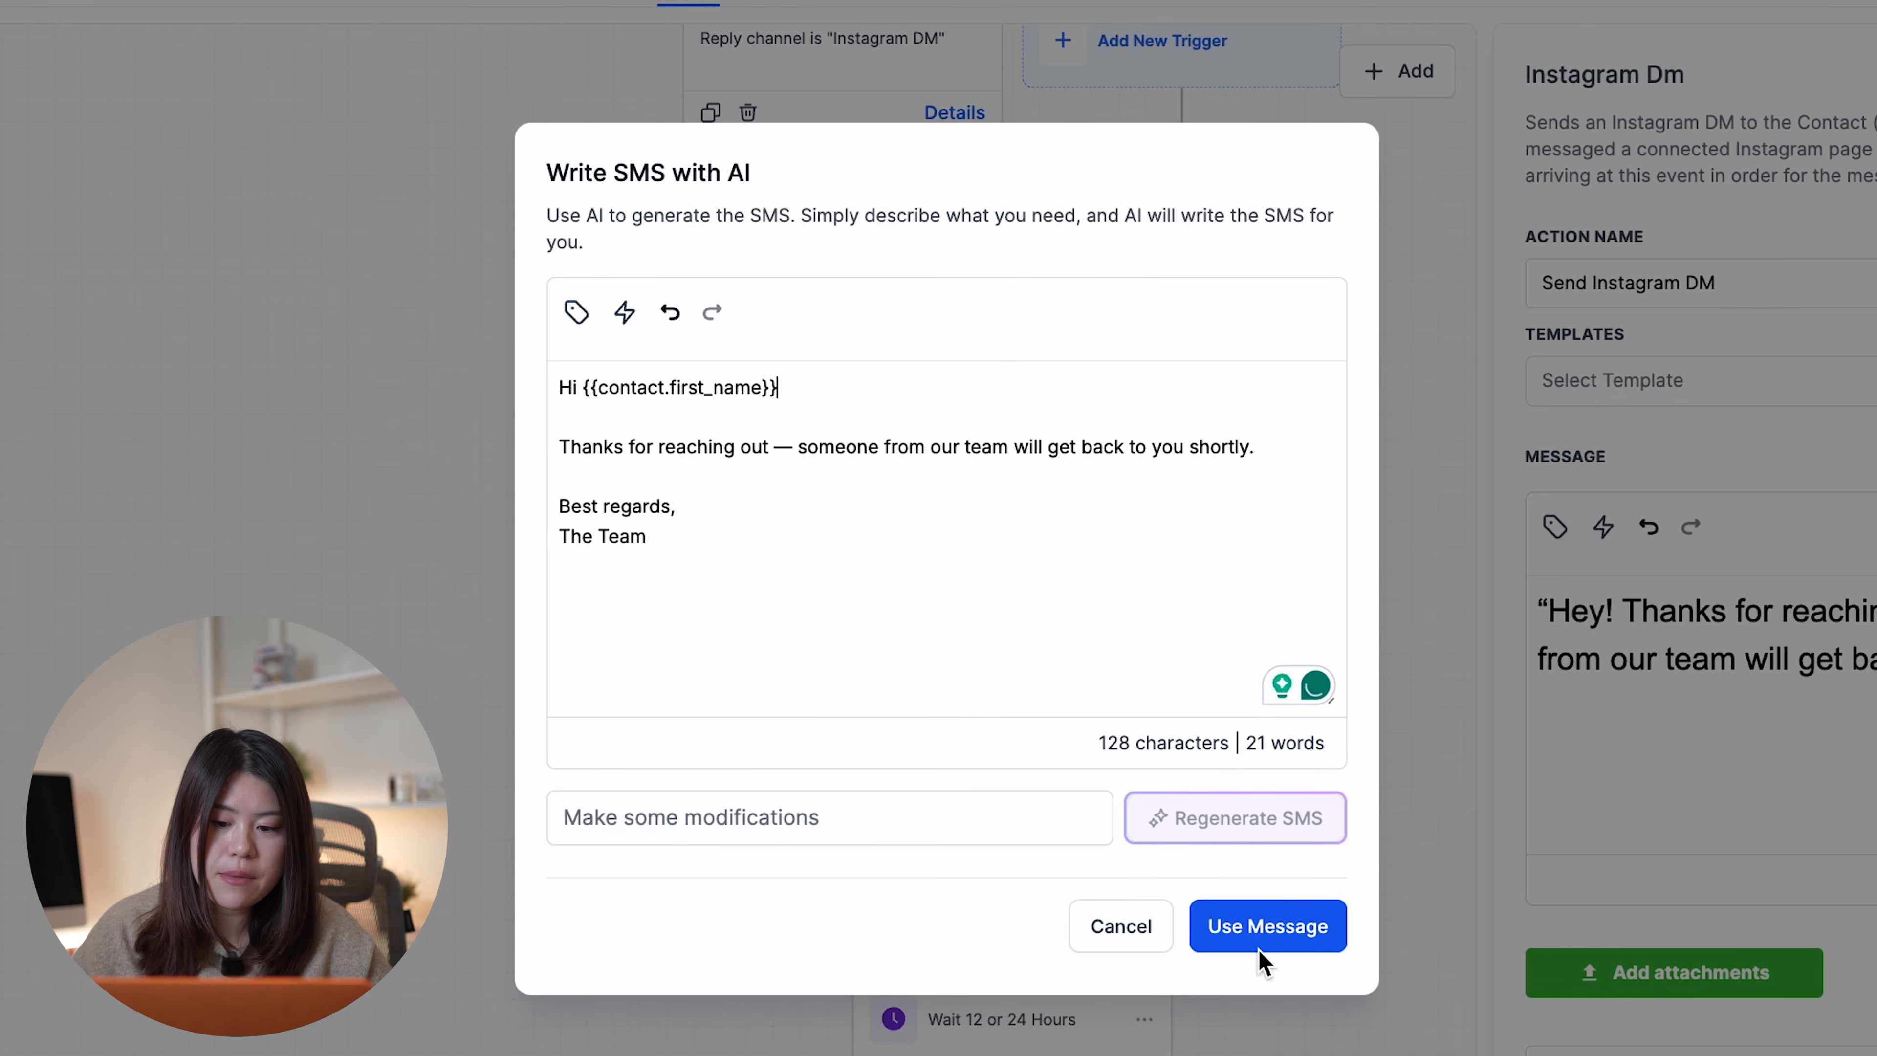
click(1223, 917)
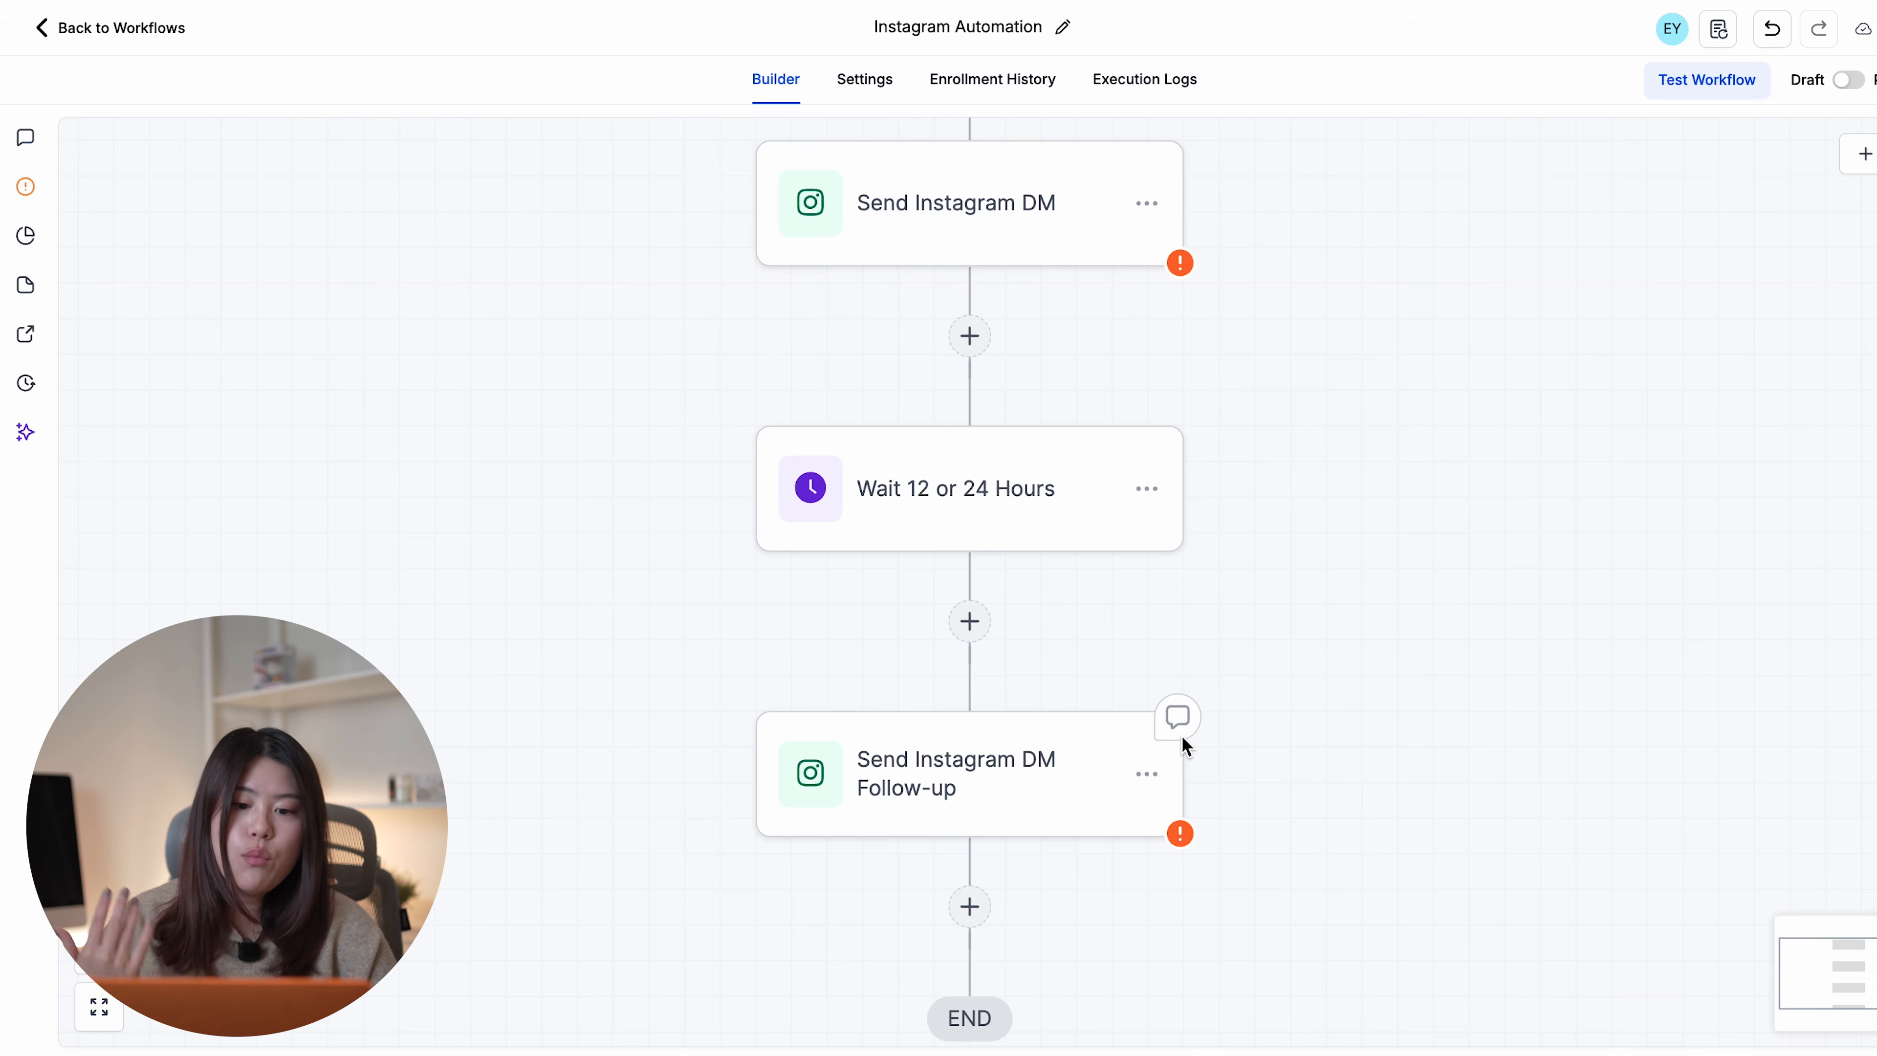
click(953, 488)
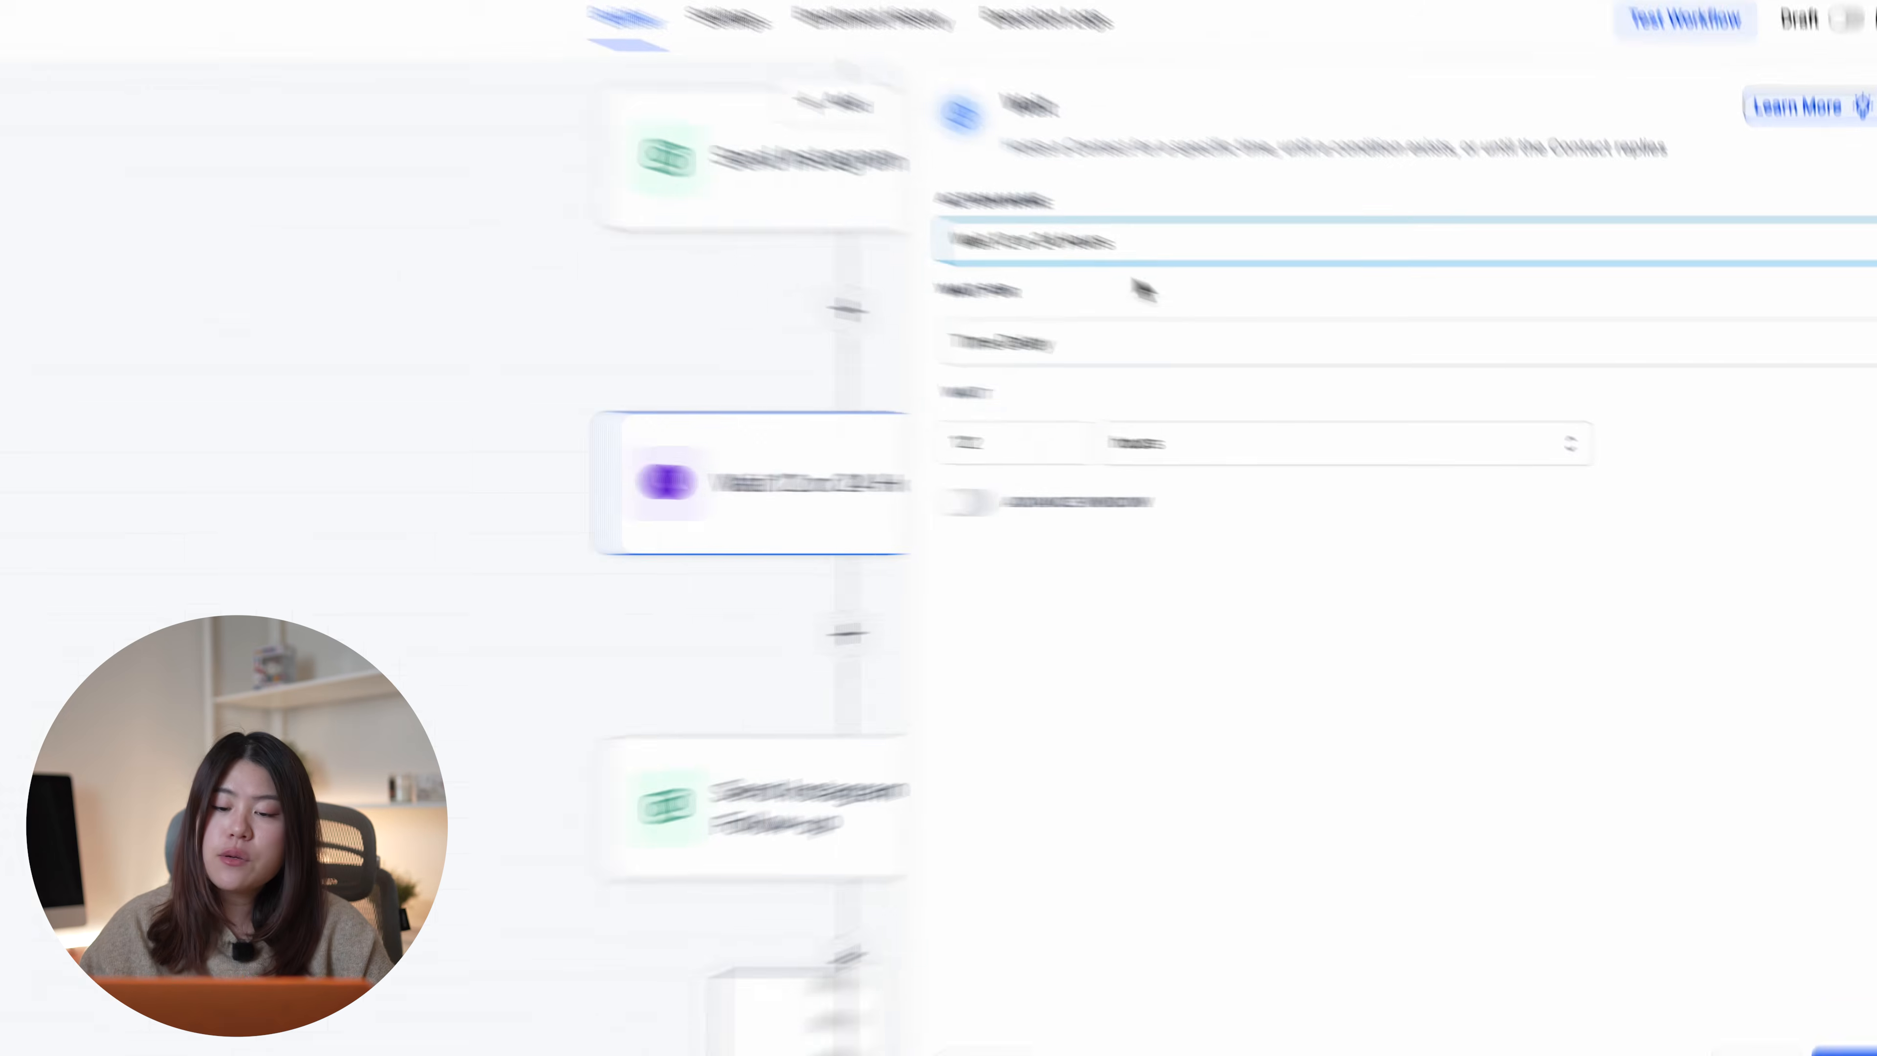
click(1271, 282)
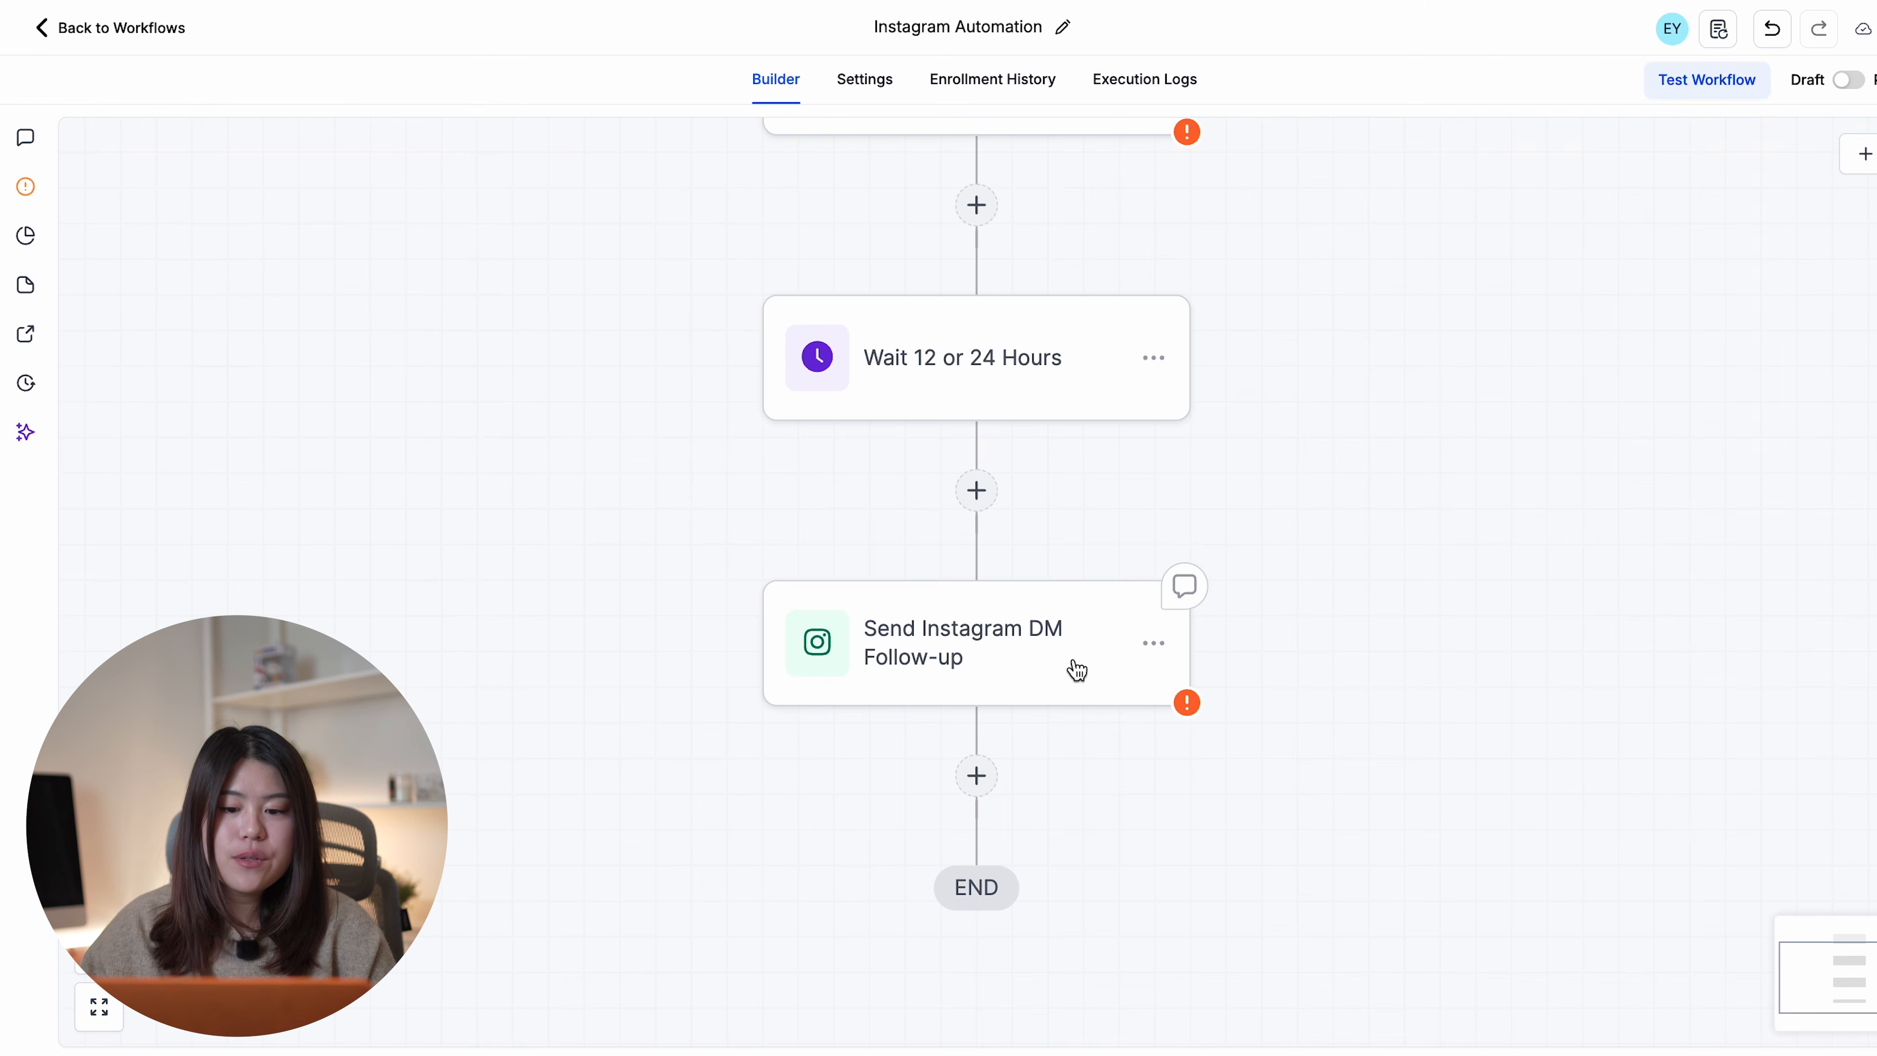
- Generate a Friendly-tone AI follow-up DM checking whether the contact has questions
click(1032, 662)
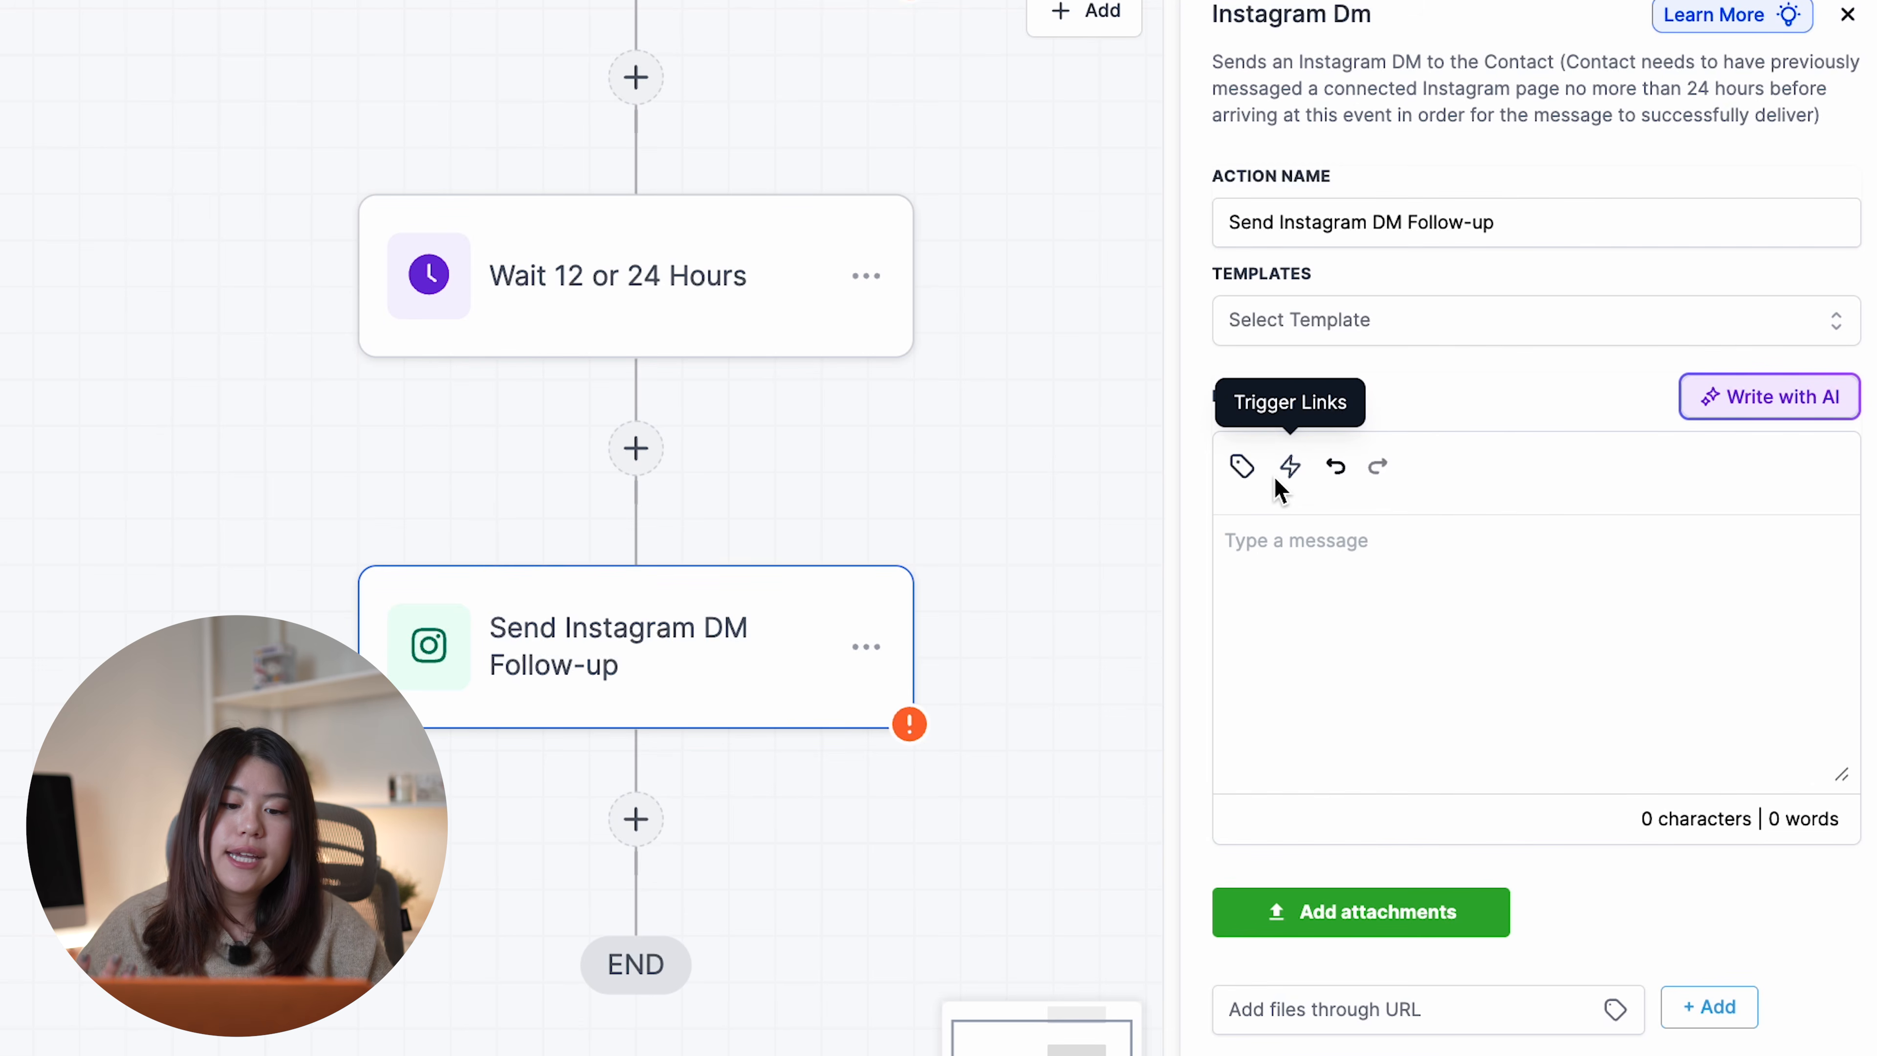
click(1313, 612)
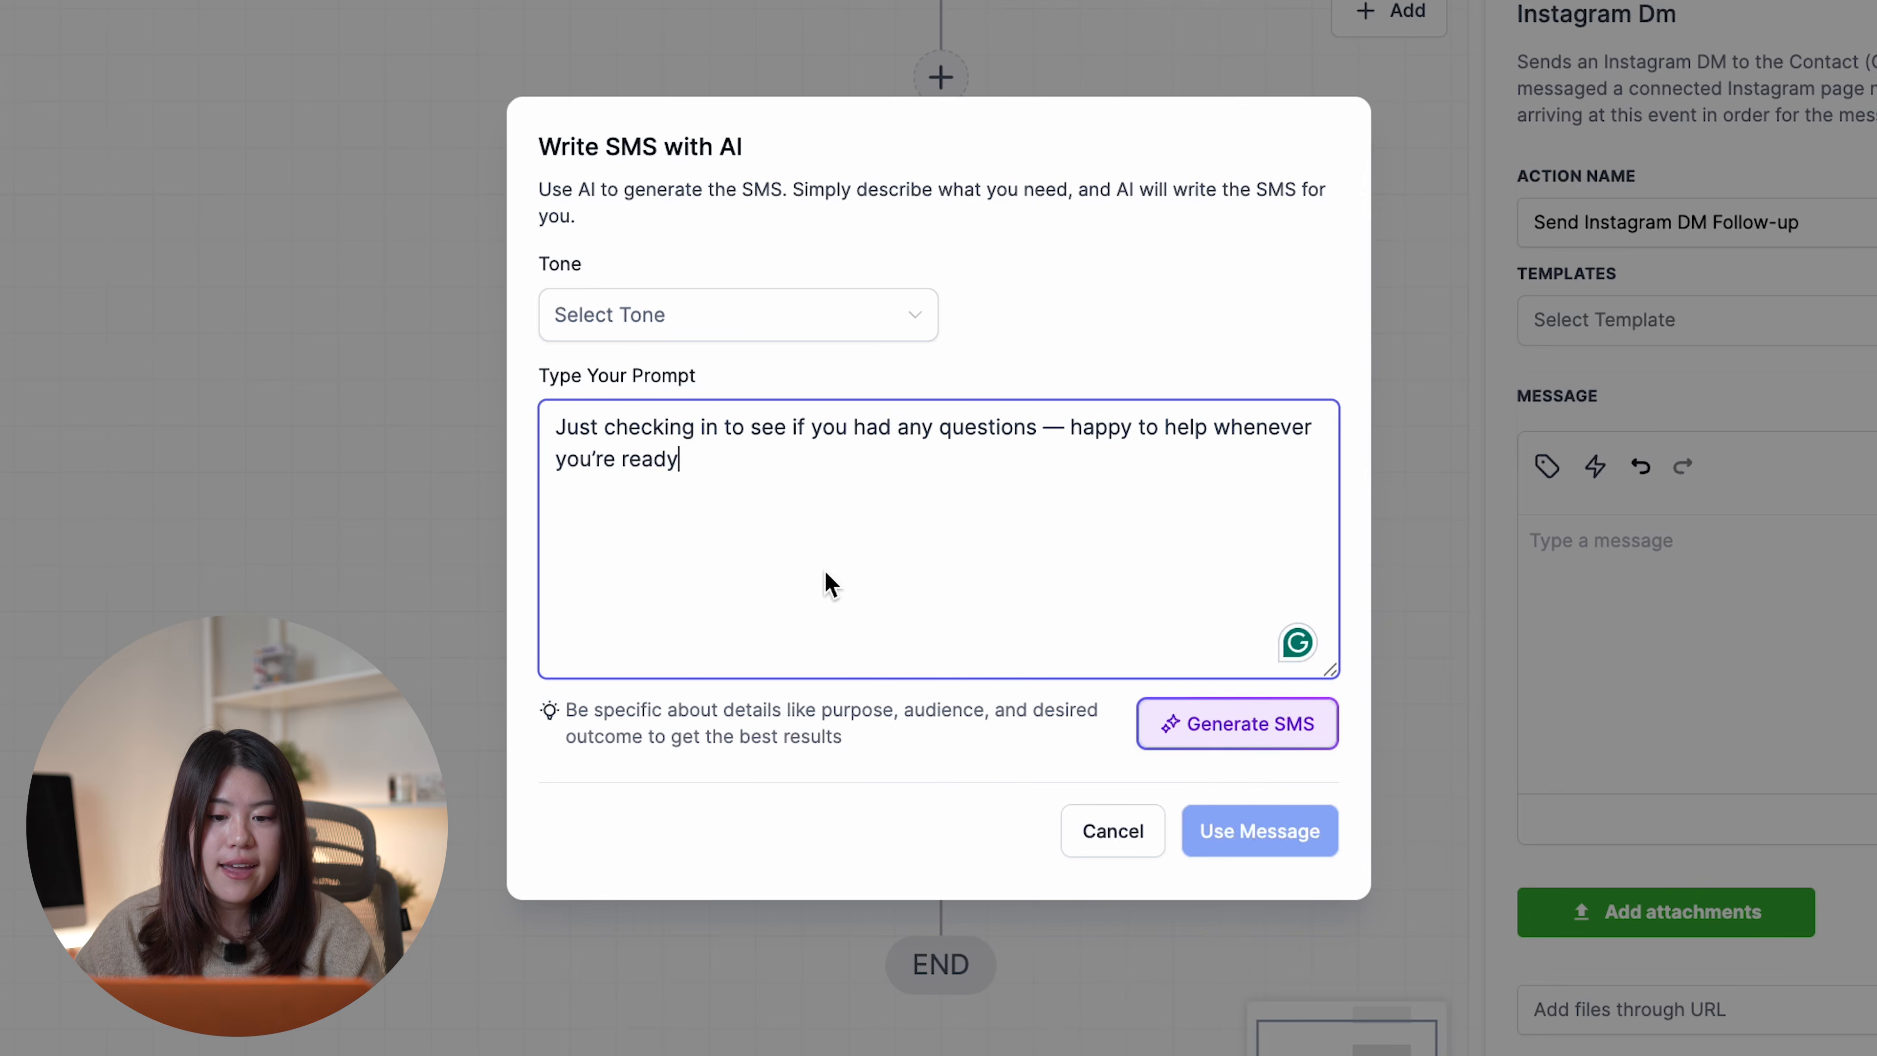
click(792, 332)
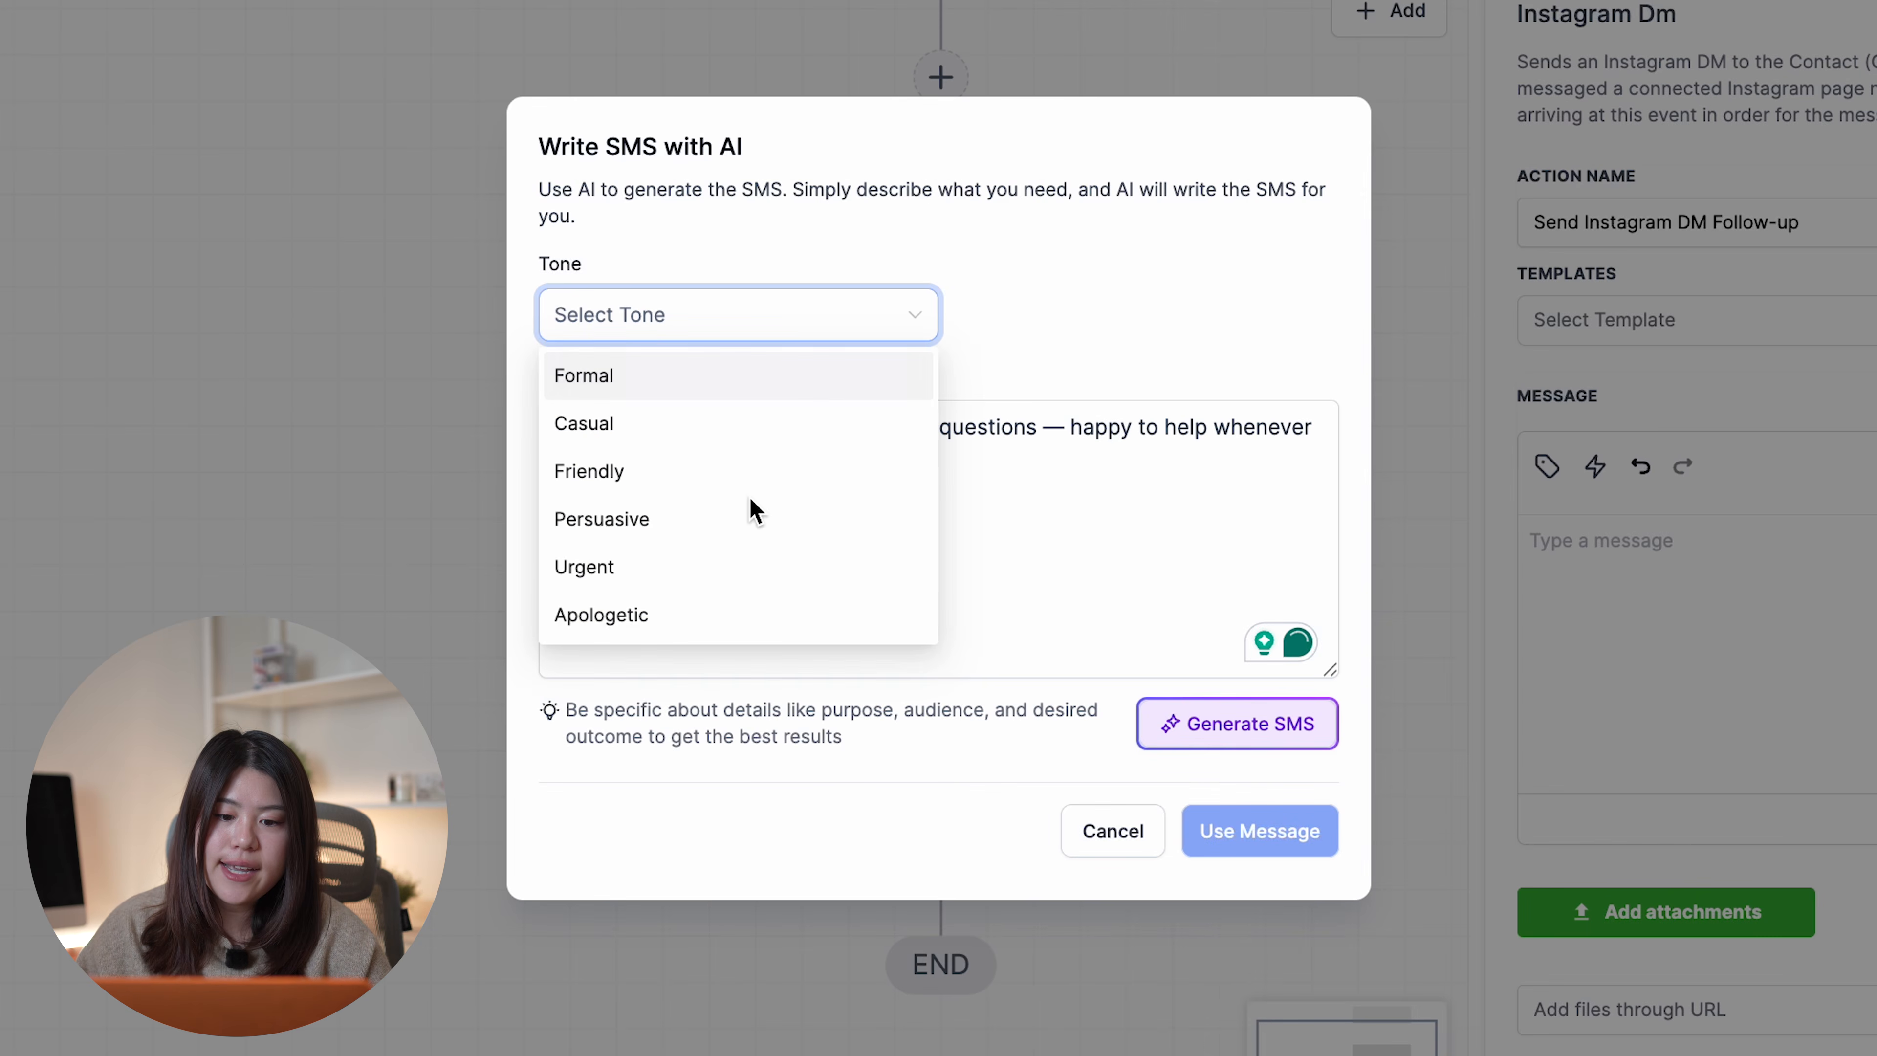
click(769, 590)
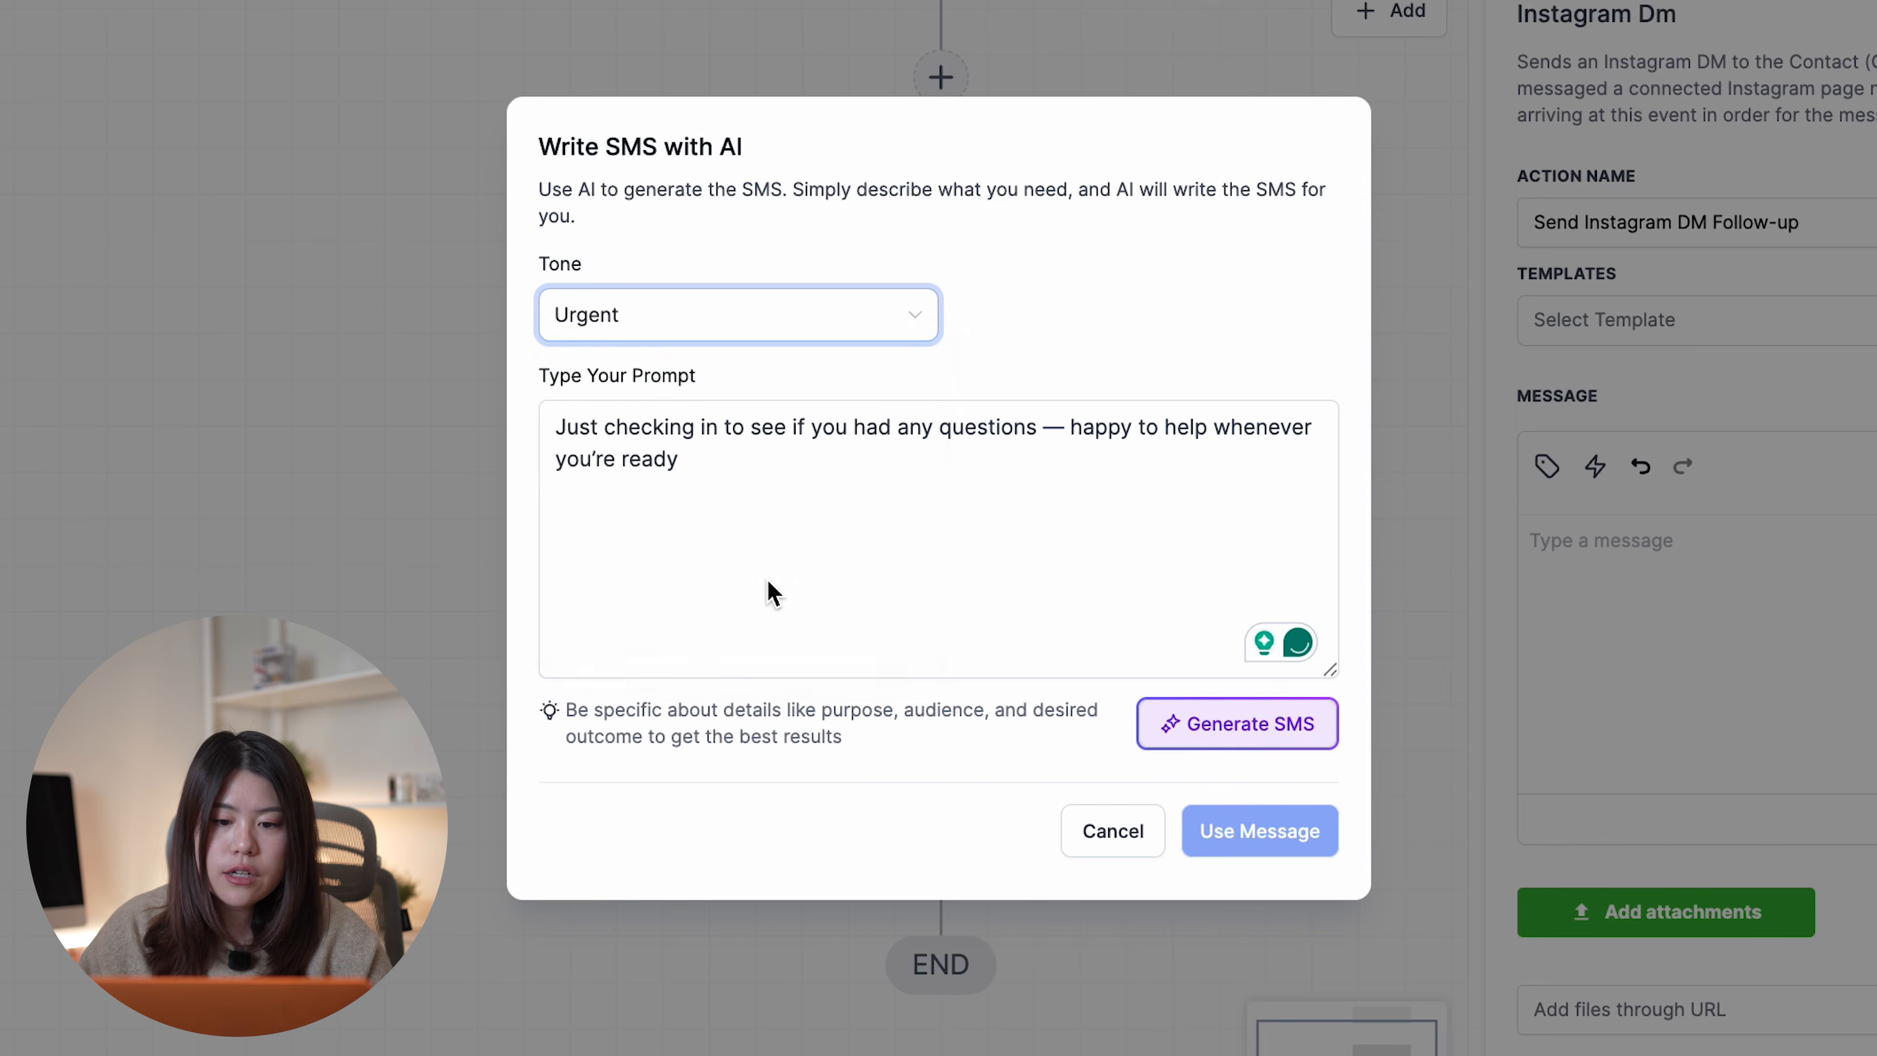
click(791, 335)
click(797, 392)
click(865, 335)
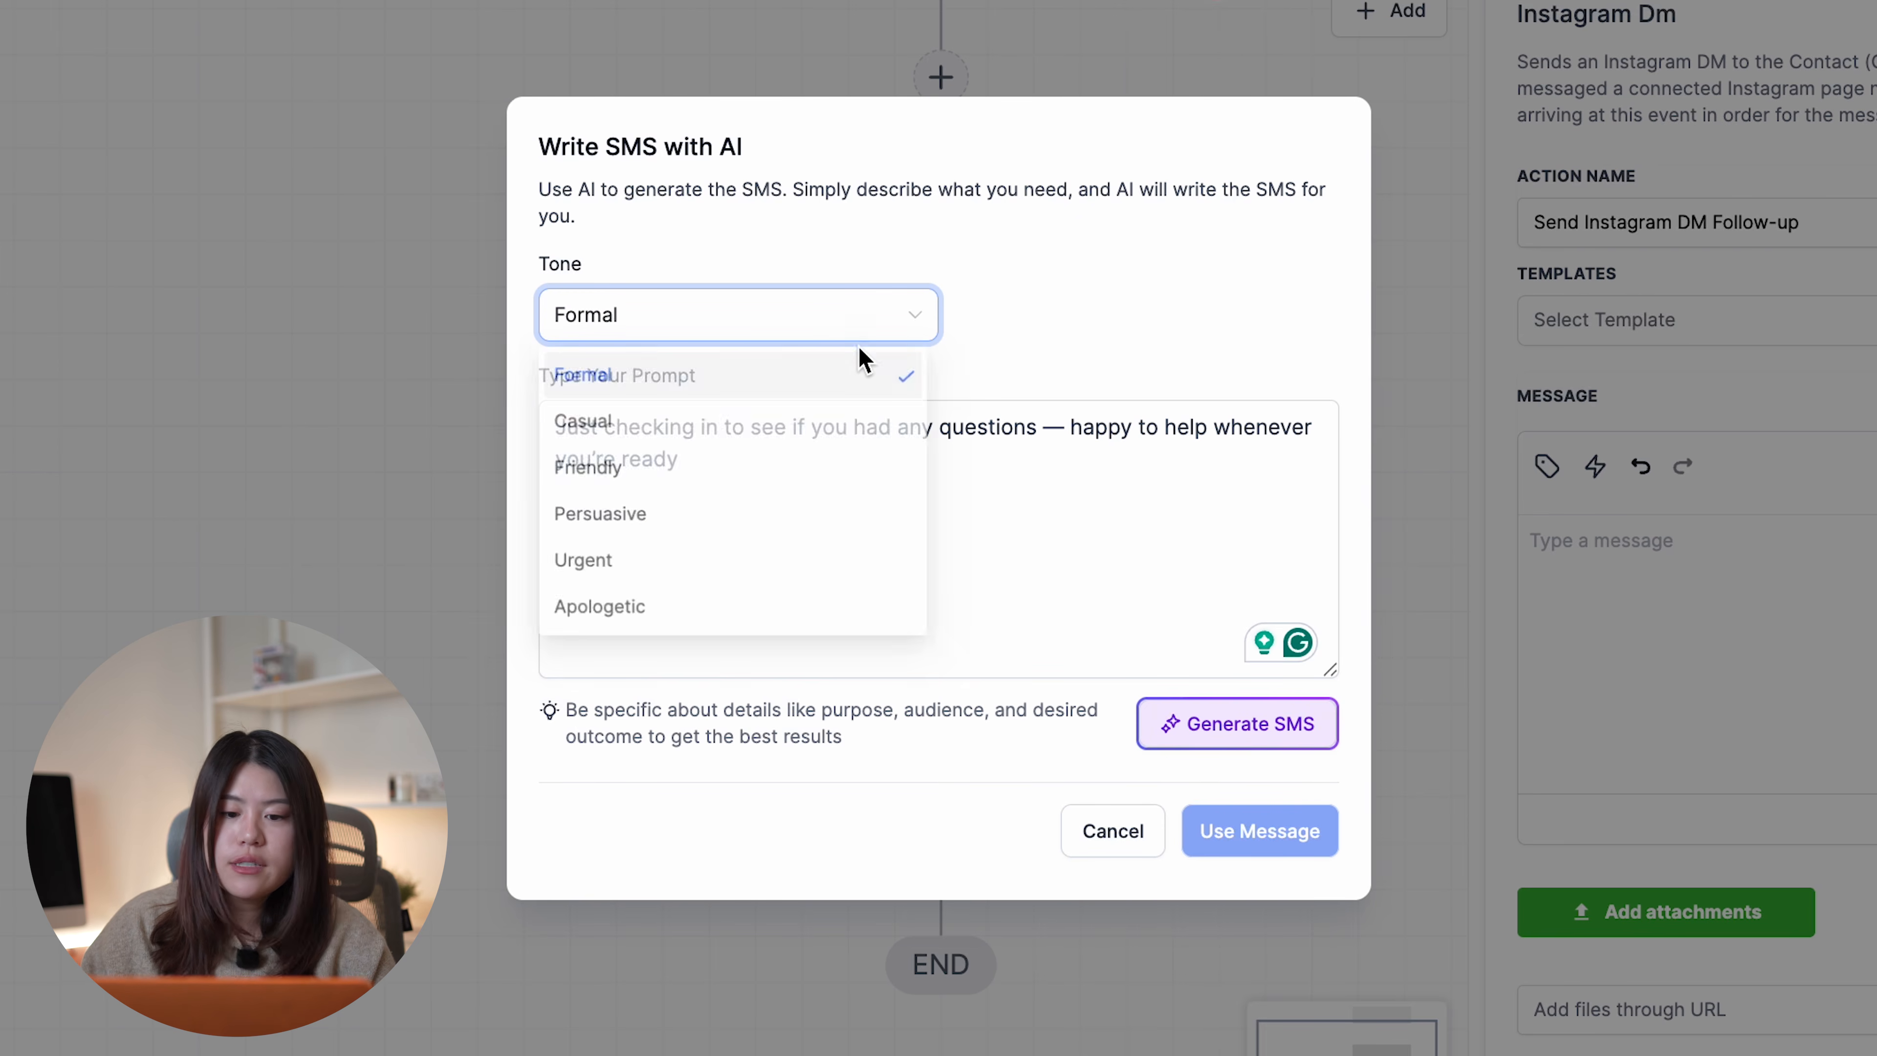
click(886, 473)
click(1242, 743)
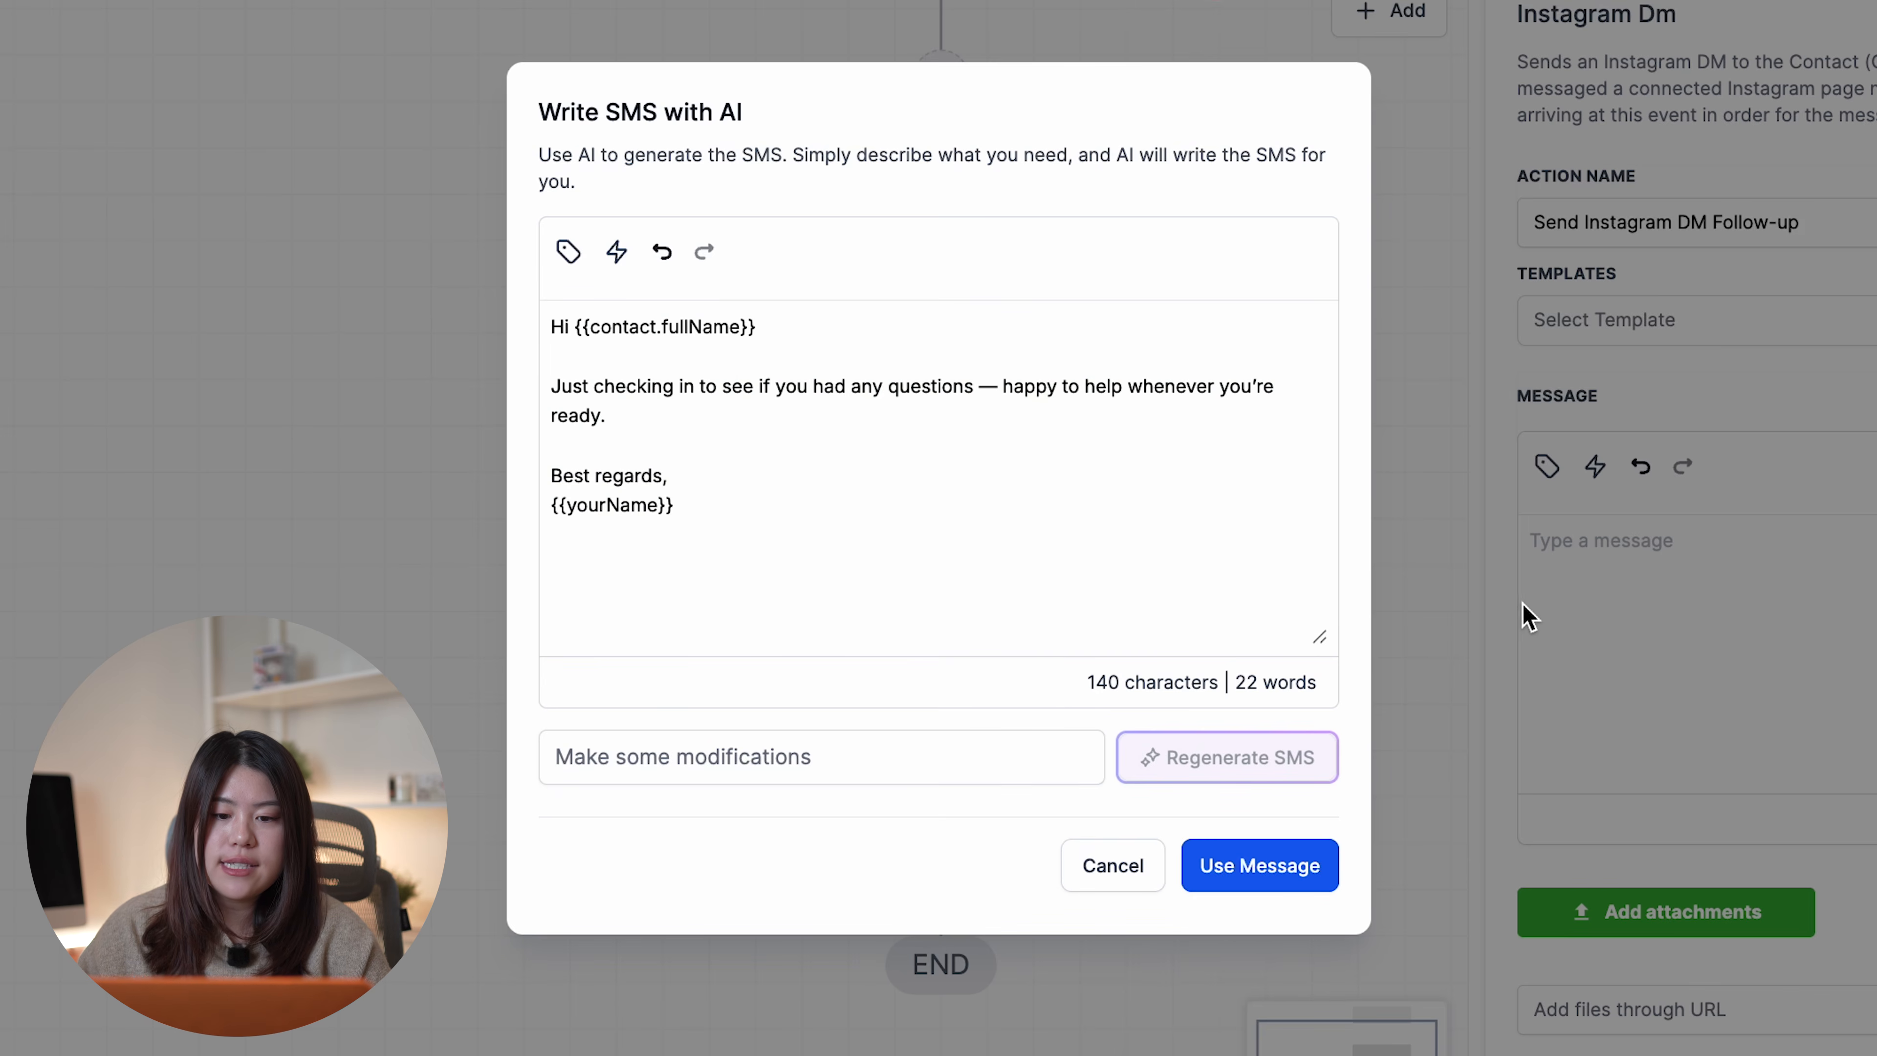
- Swap {{contact.fullName}} for Contact First Name and use it as the follow-up message
drag(755, 326, 582, 330)
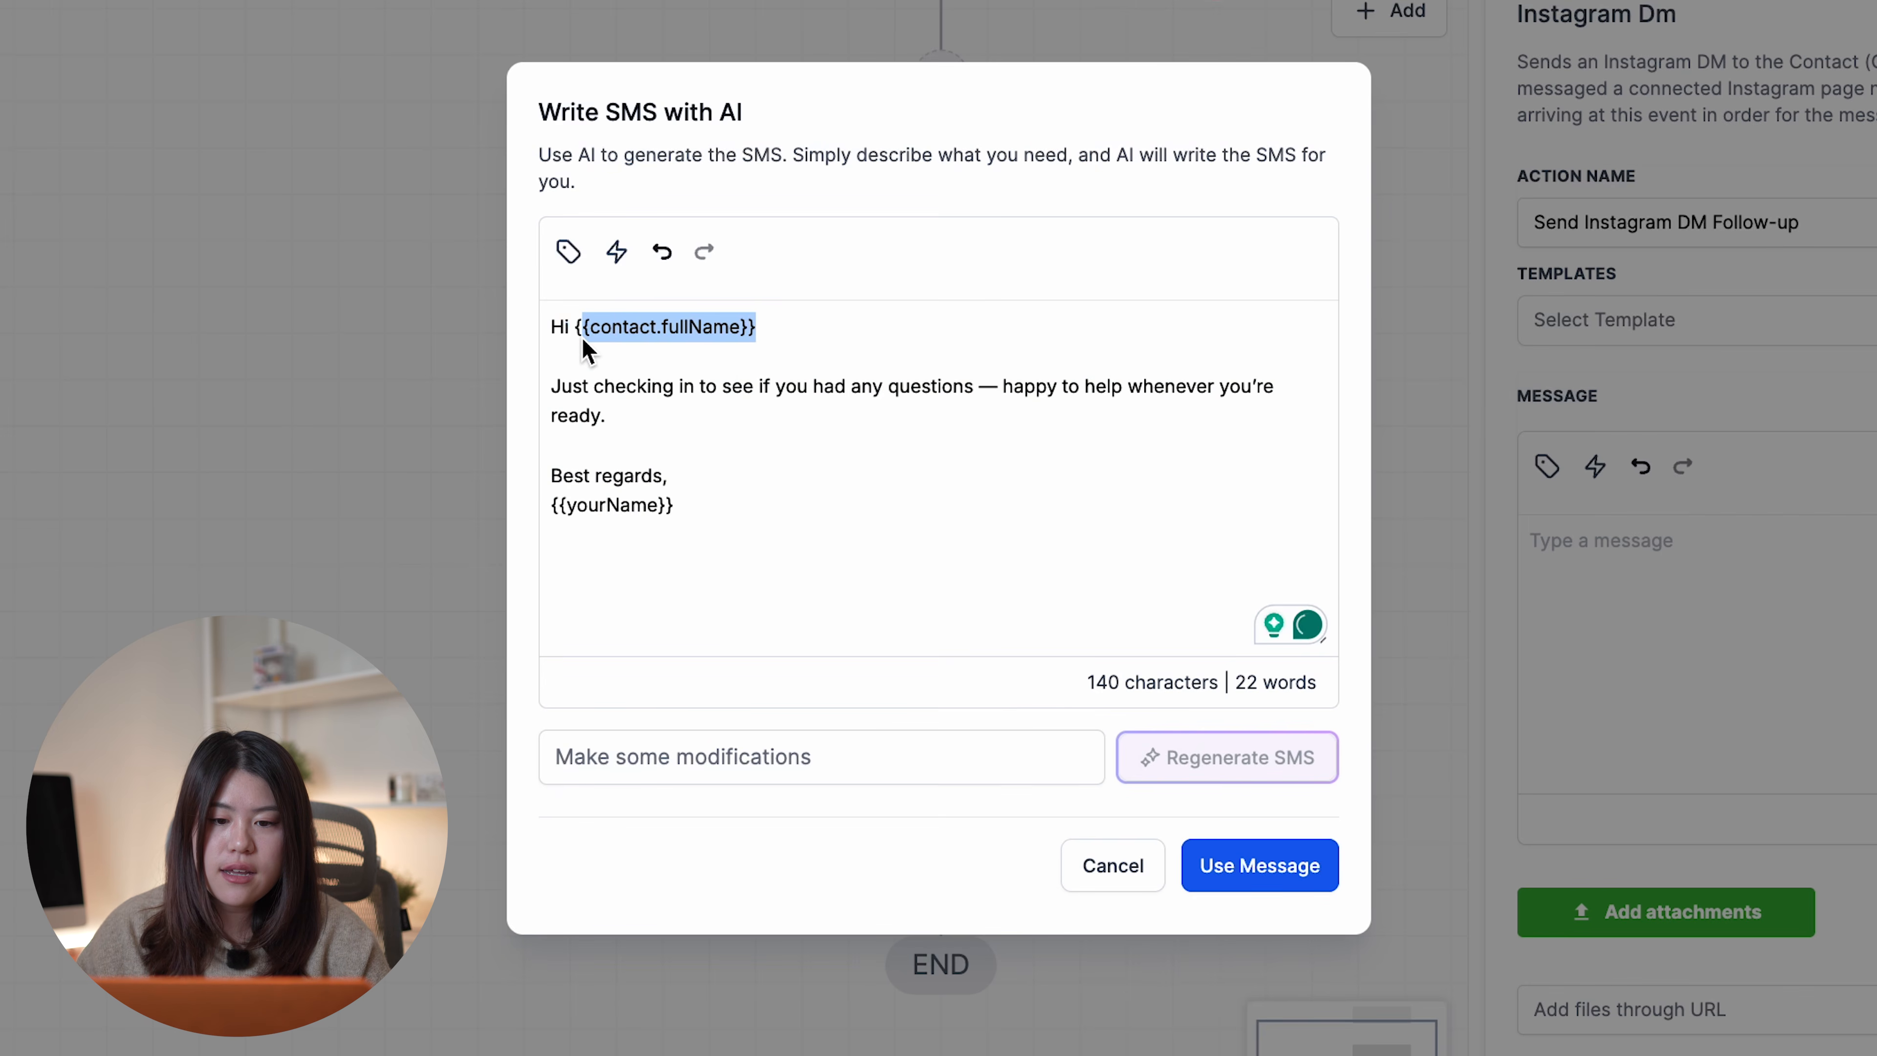
click(568, 251)
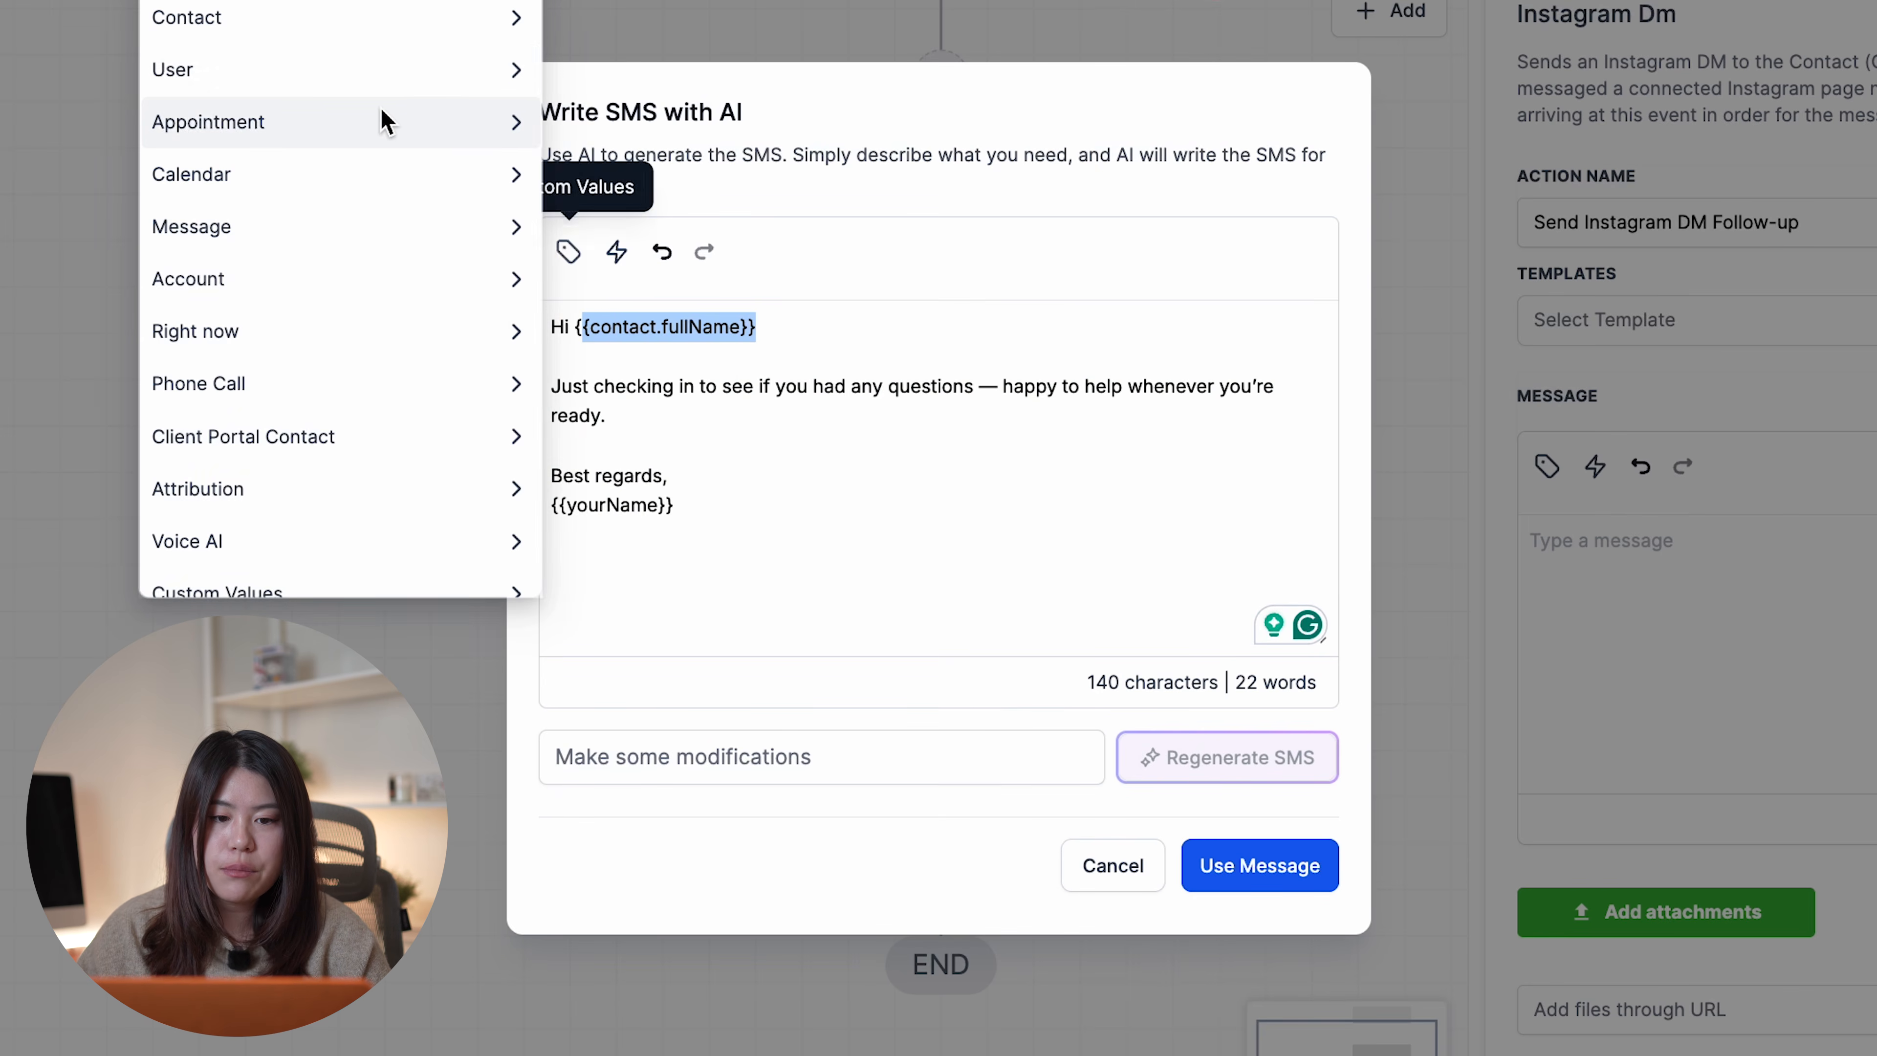
click(411, 41)
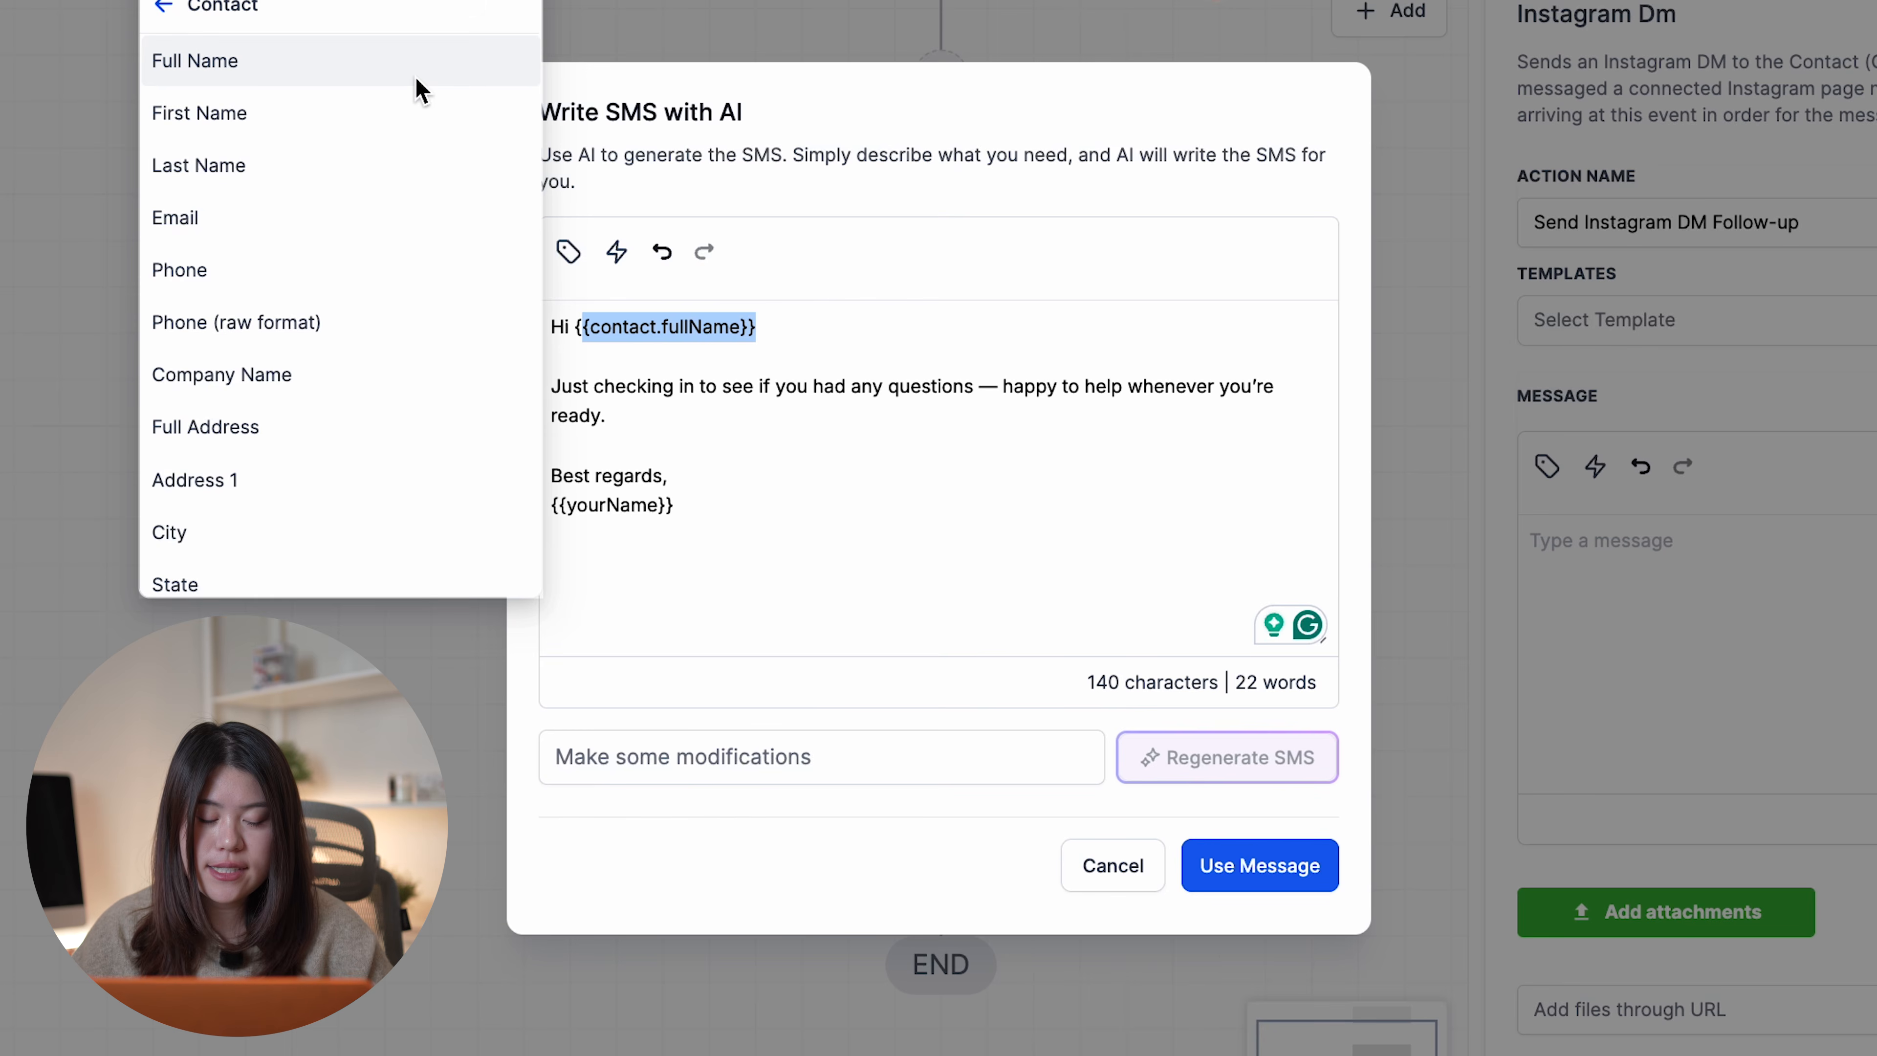
click(415, 103)
click(1309, 876)
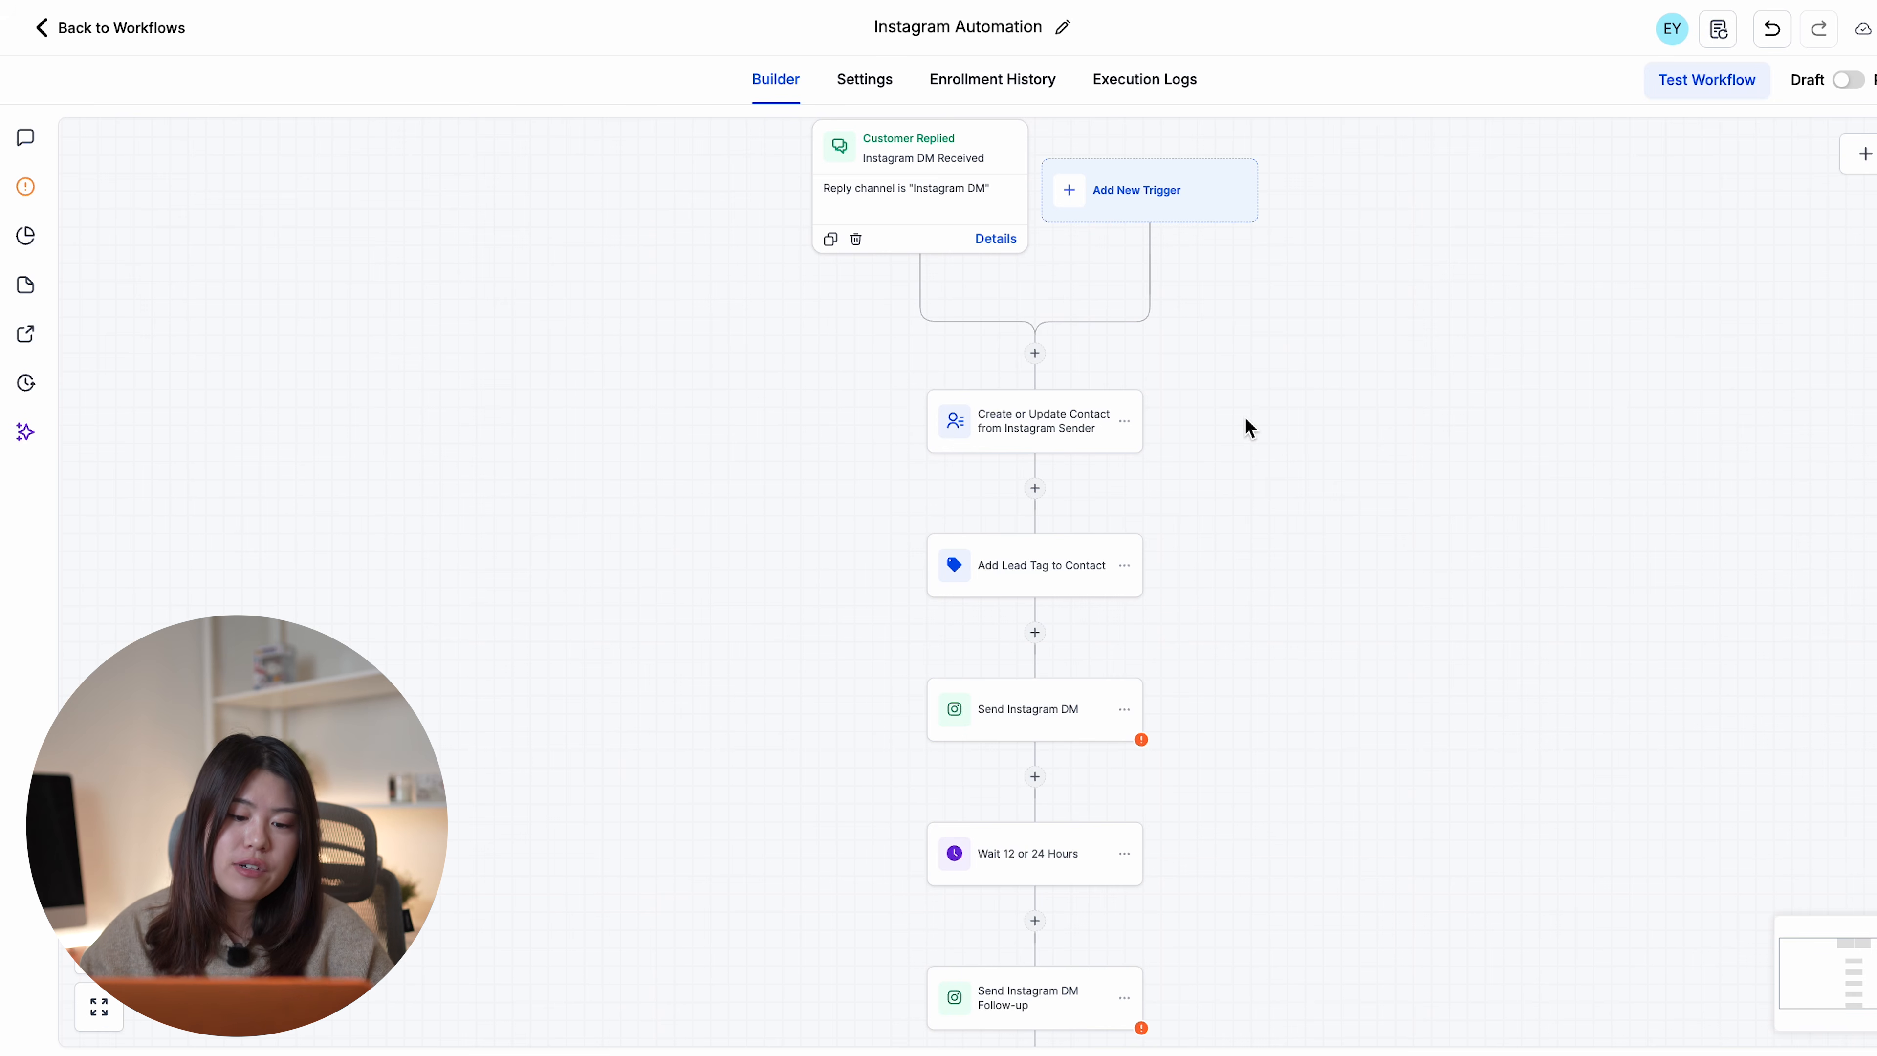
- Scroll through the Instagram Automation flow to review it from trigger to follow-up DM
scroll(1246, 419, down, 5)
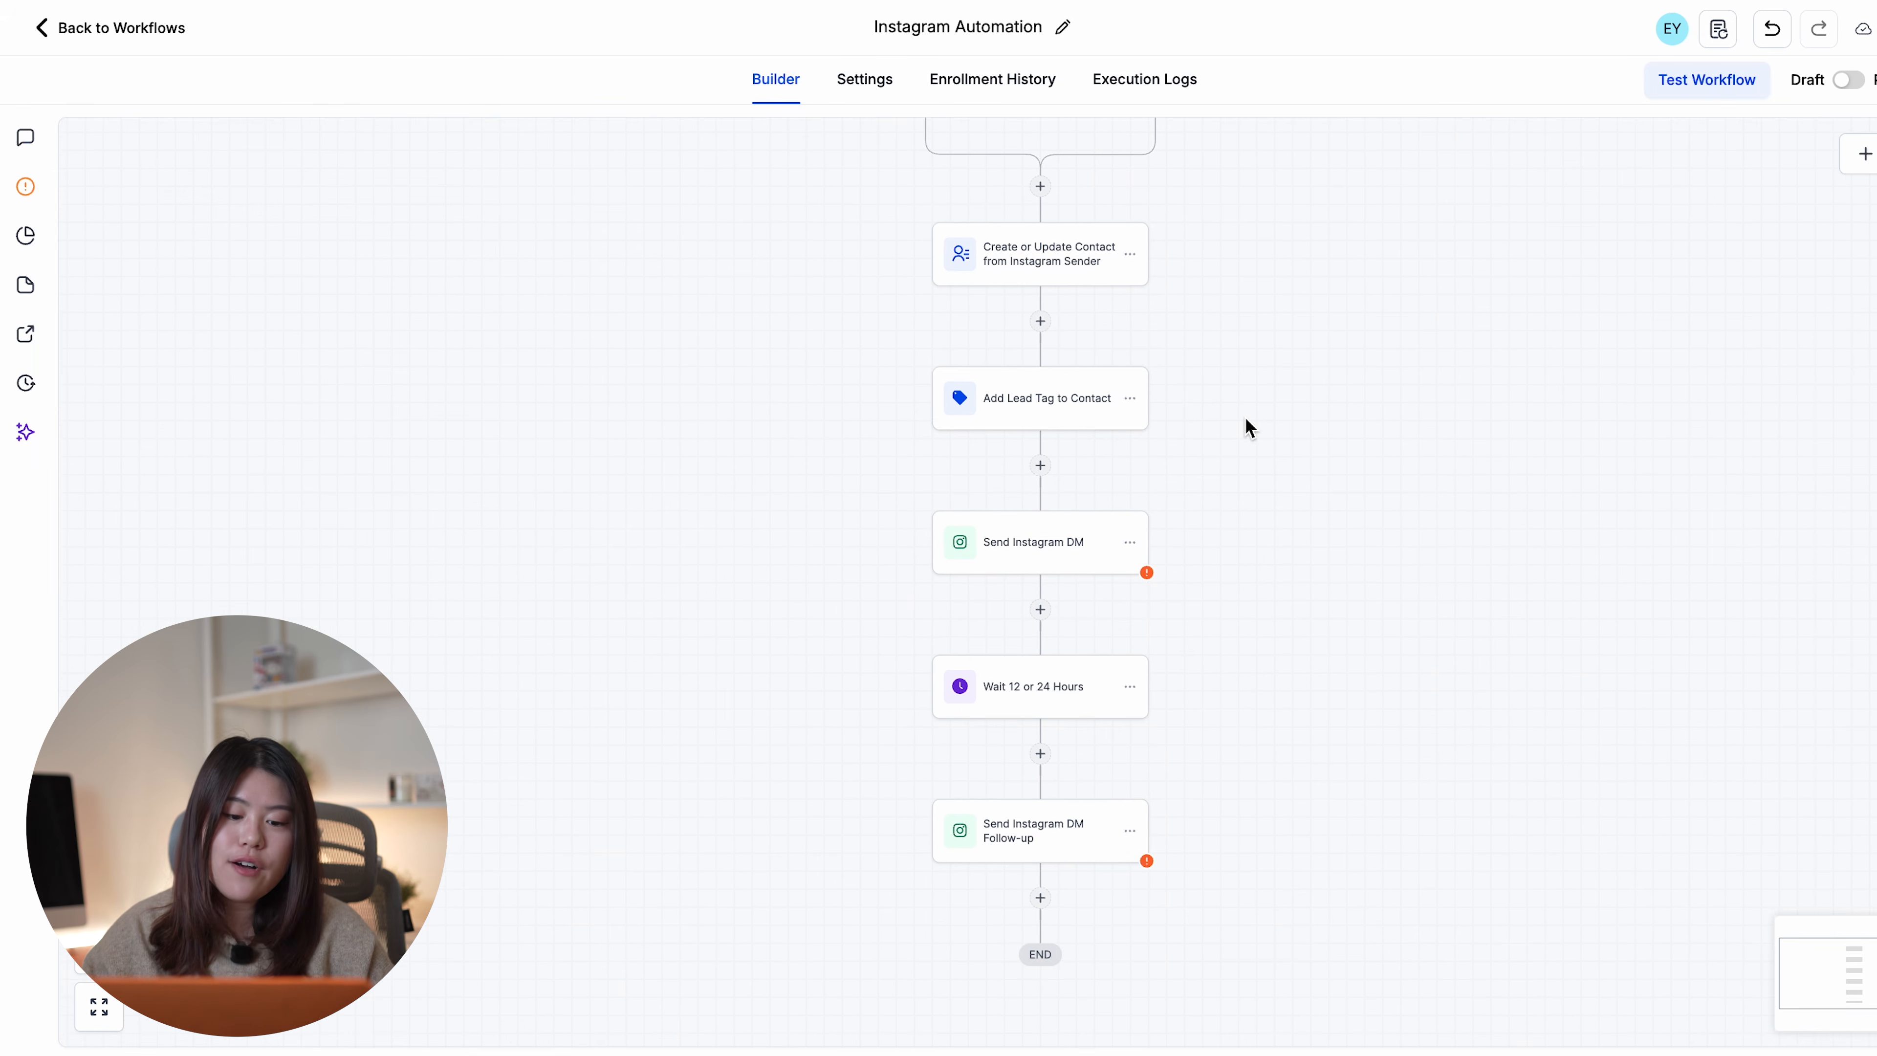
scroll(1245, 419, up, 3)
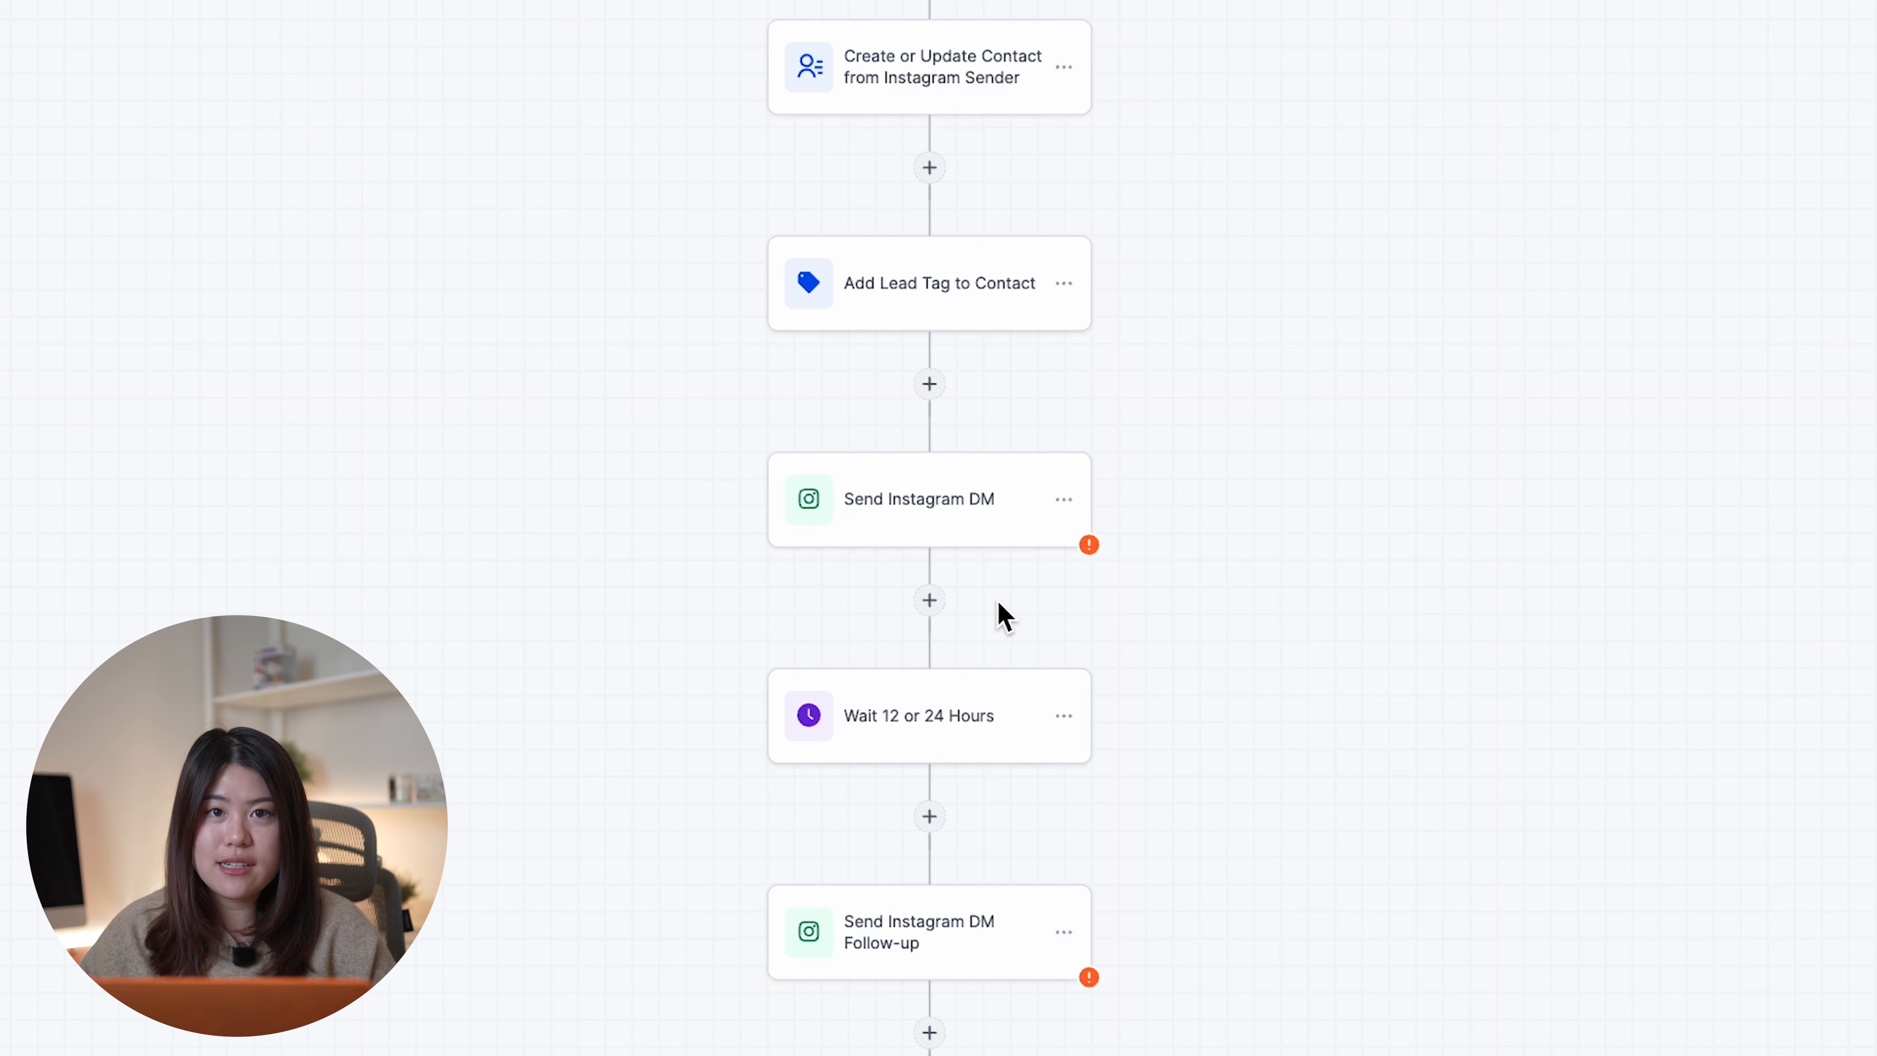
scroll(1035, 533, down, 2)
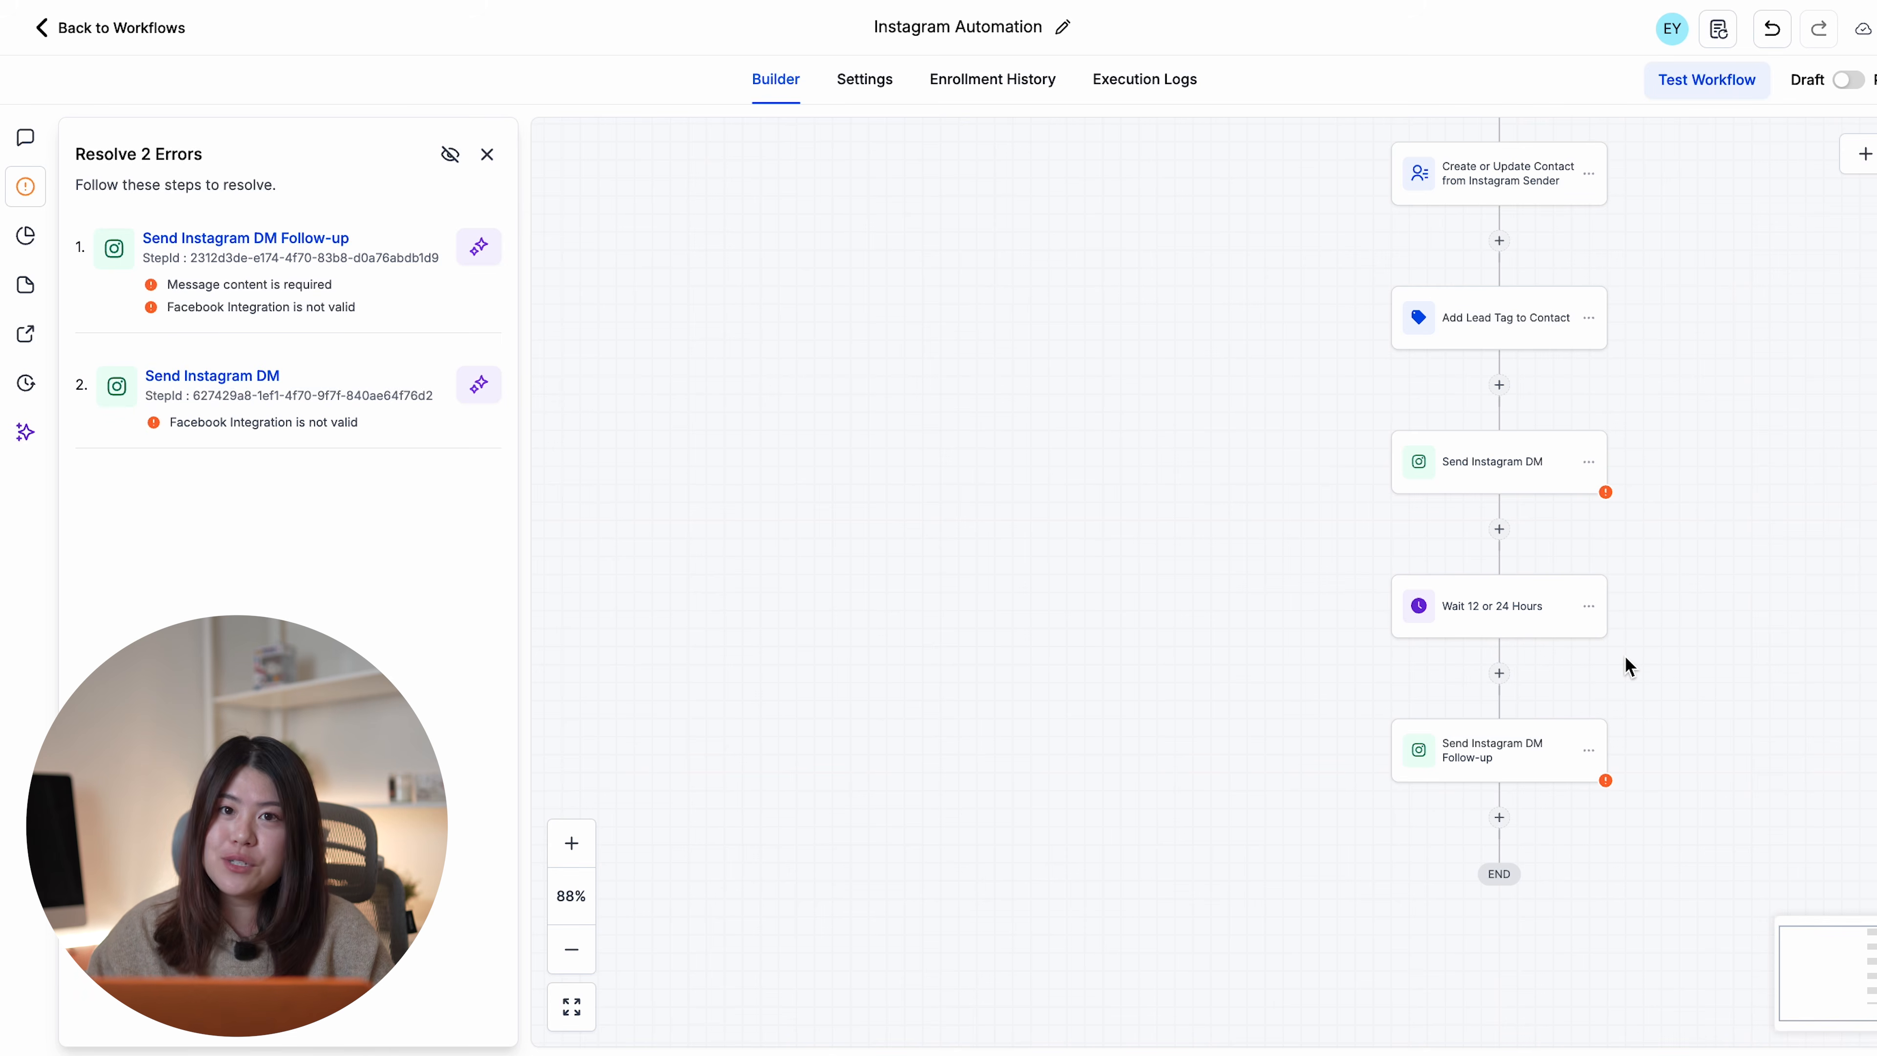
scroll(1674, 537, right, 1)
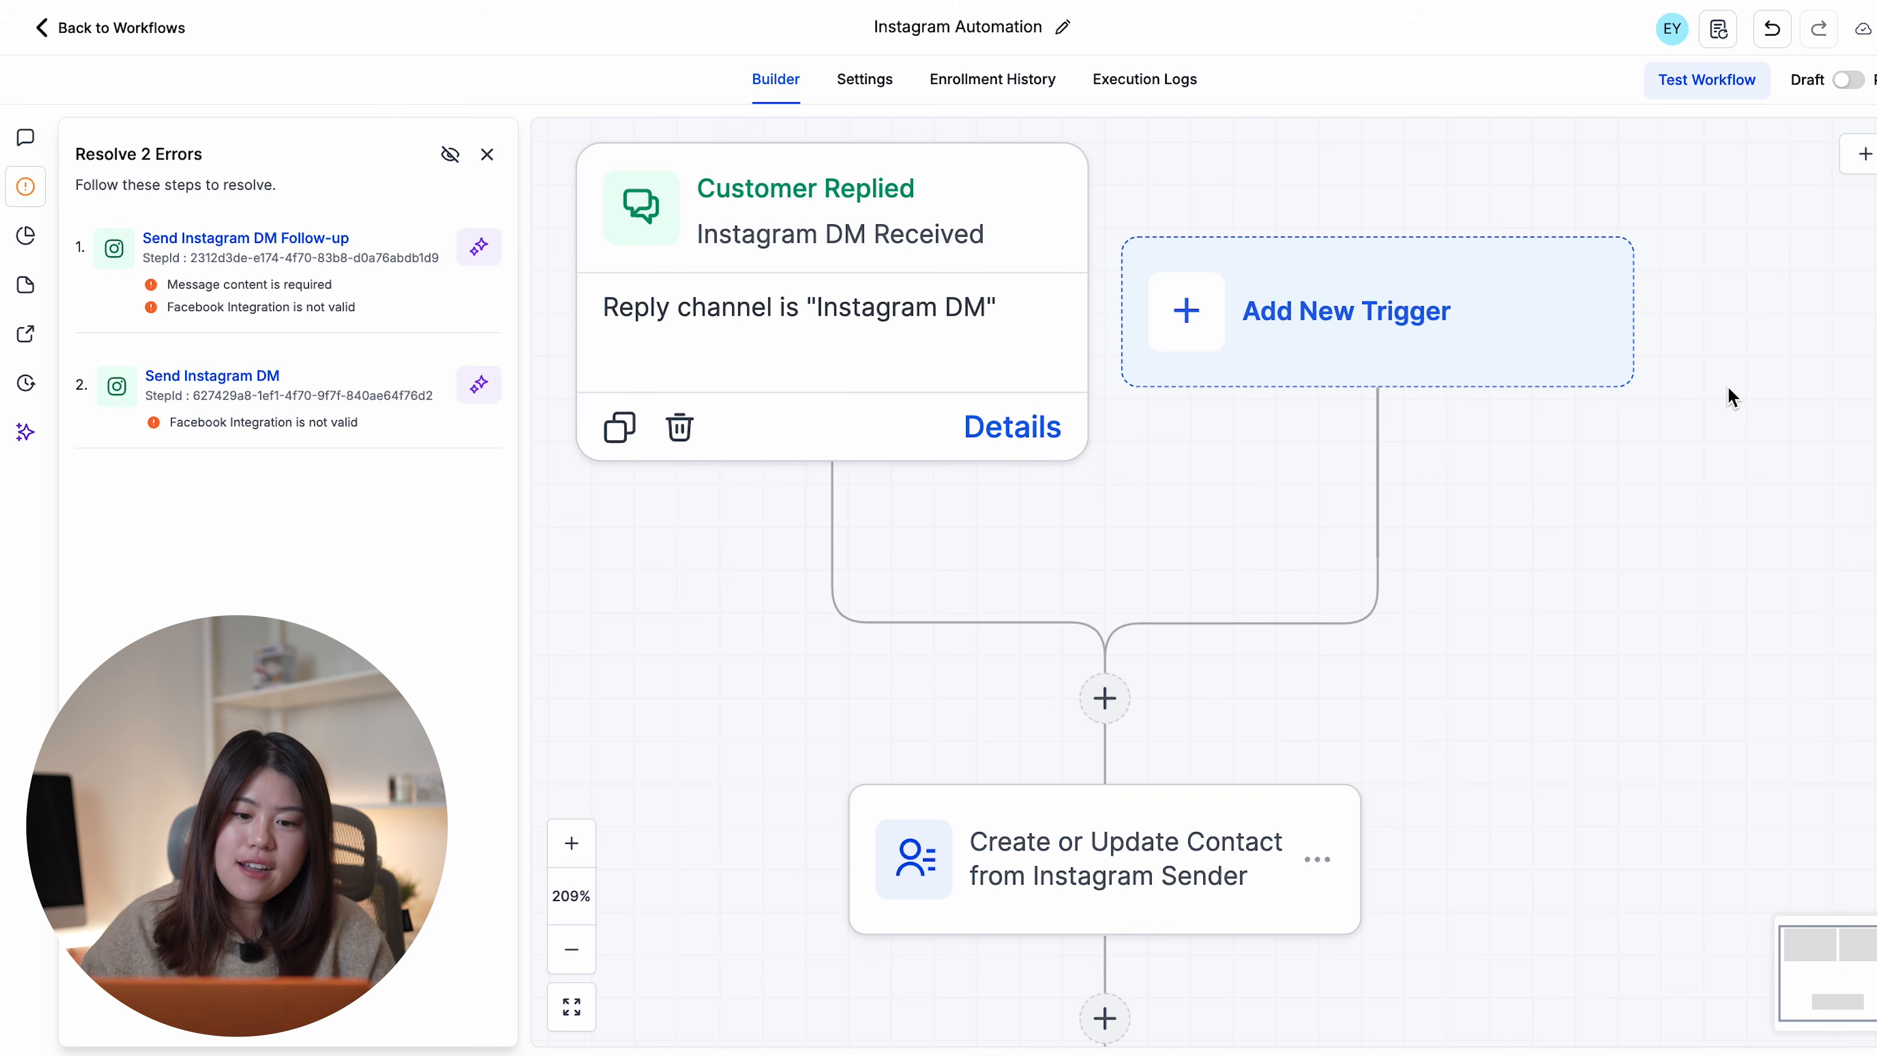
- Check the Test Workflow options, then set the Draft/Publish toggle to Publish
click(1697, 82)
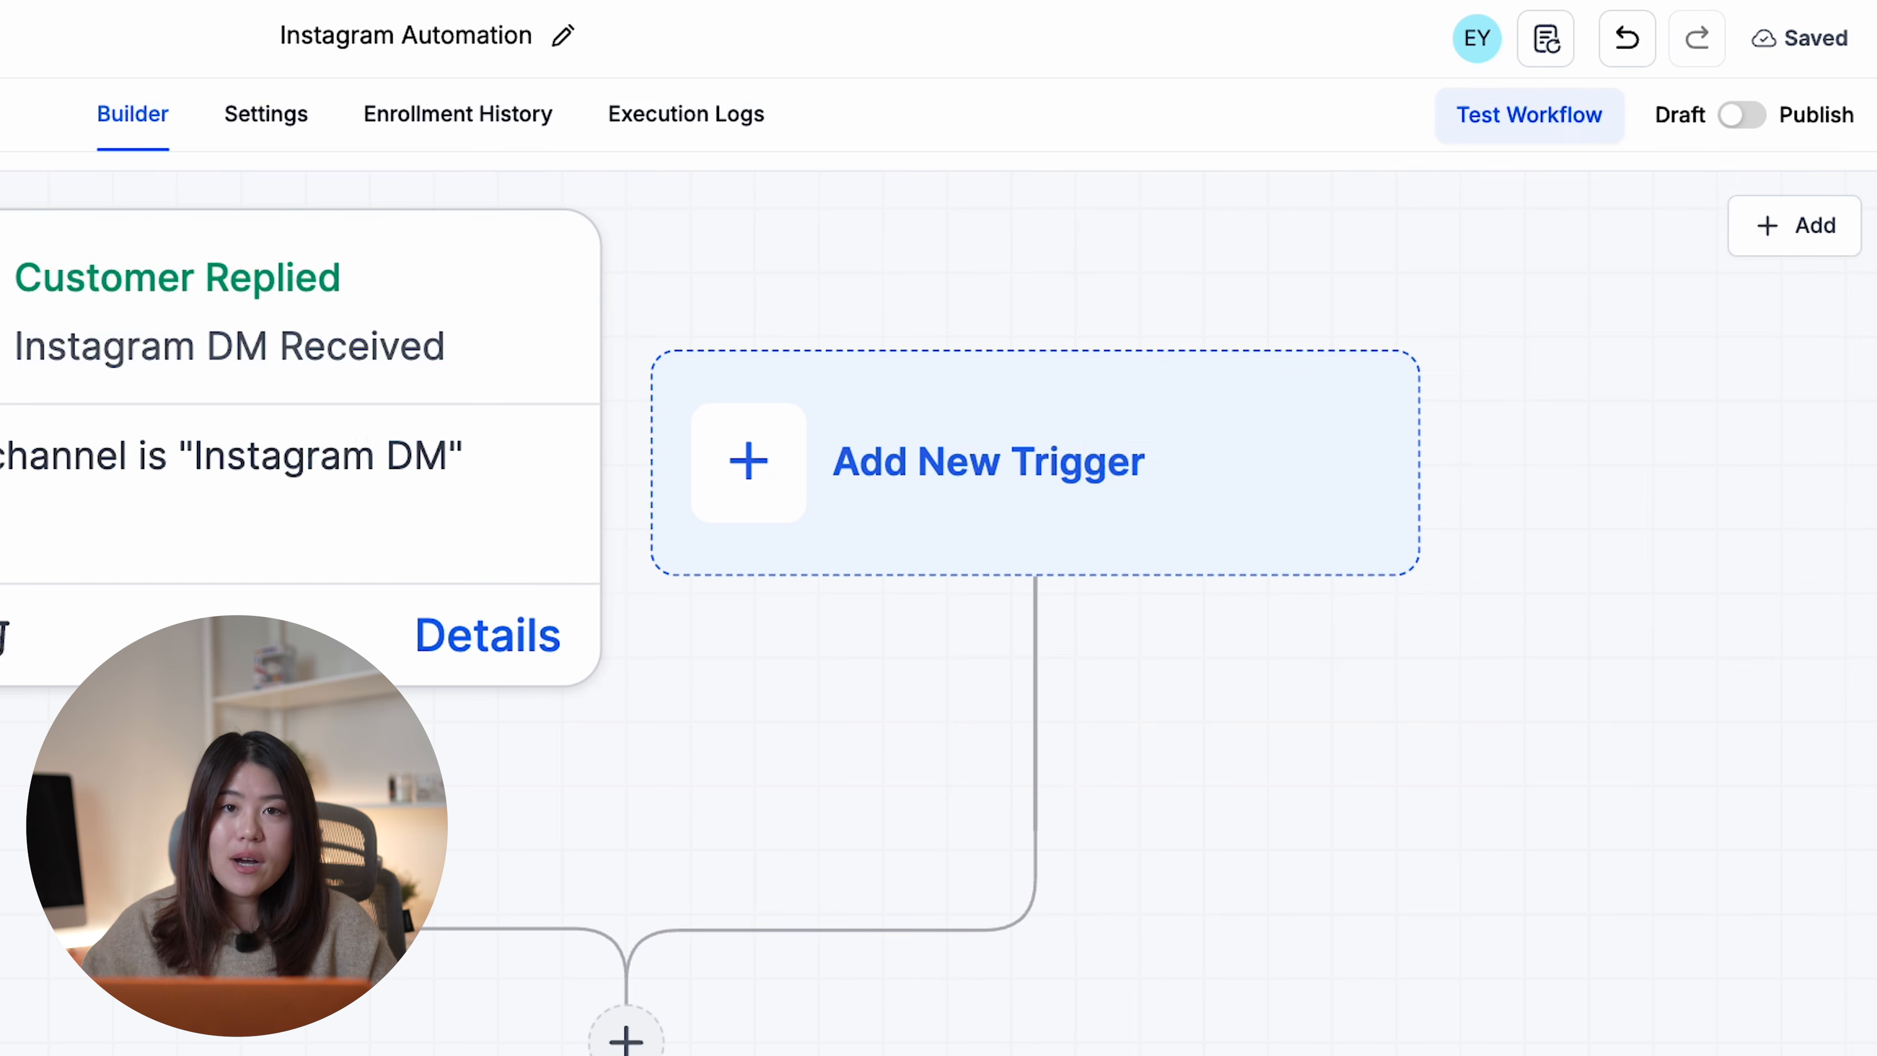
click(1741, 119)
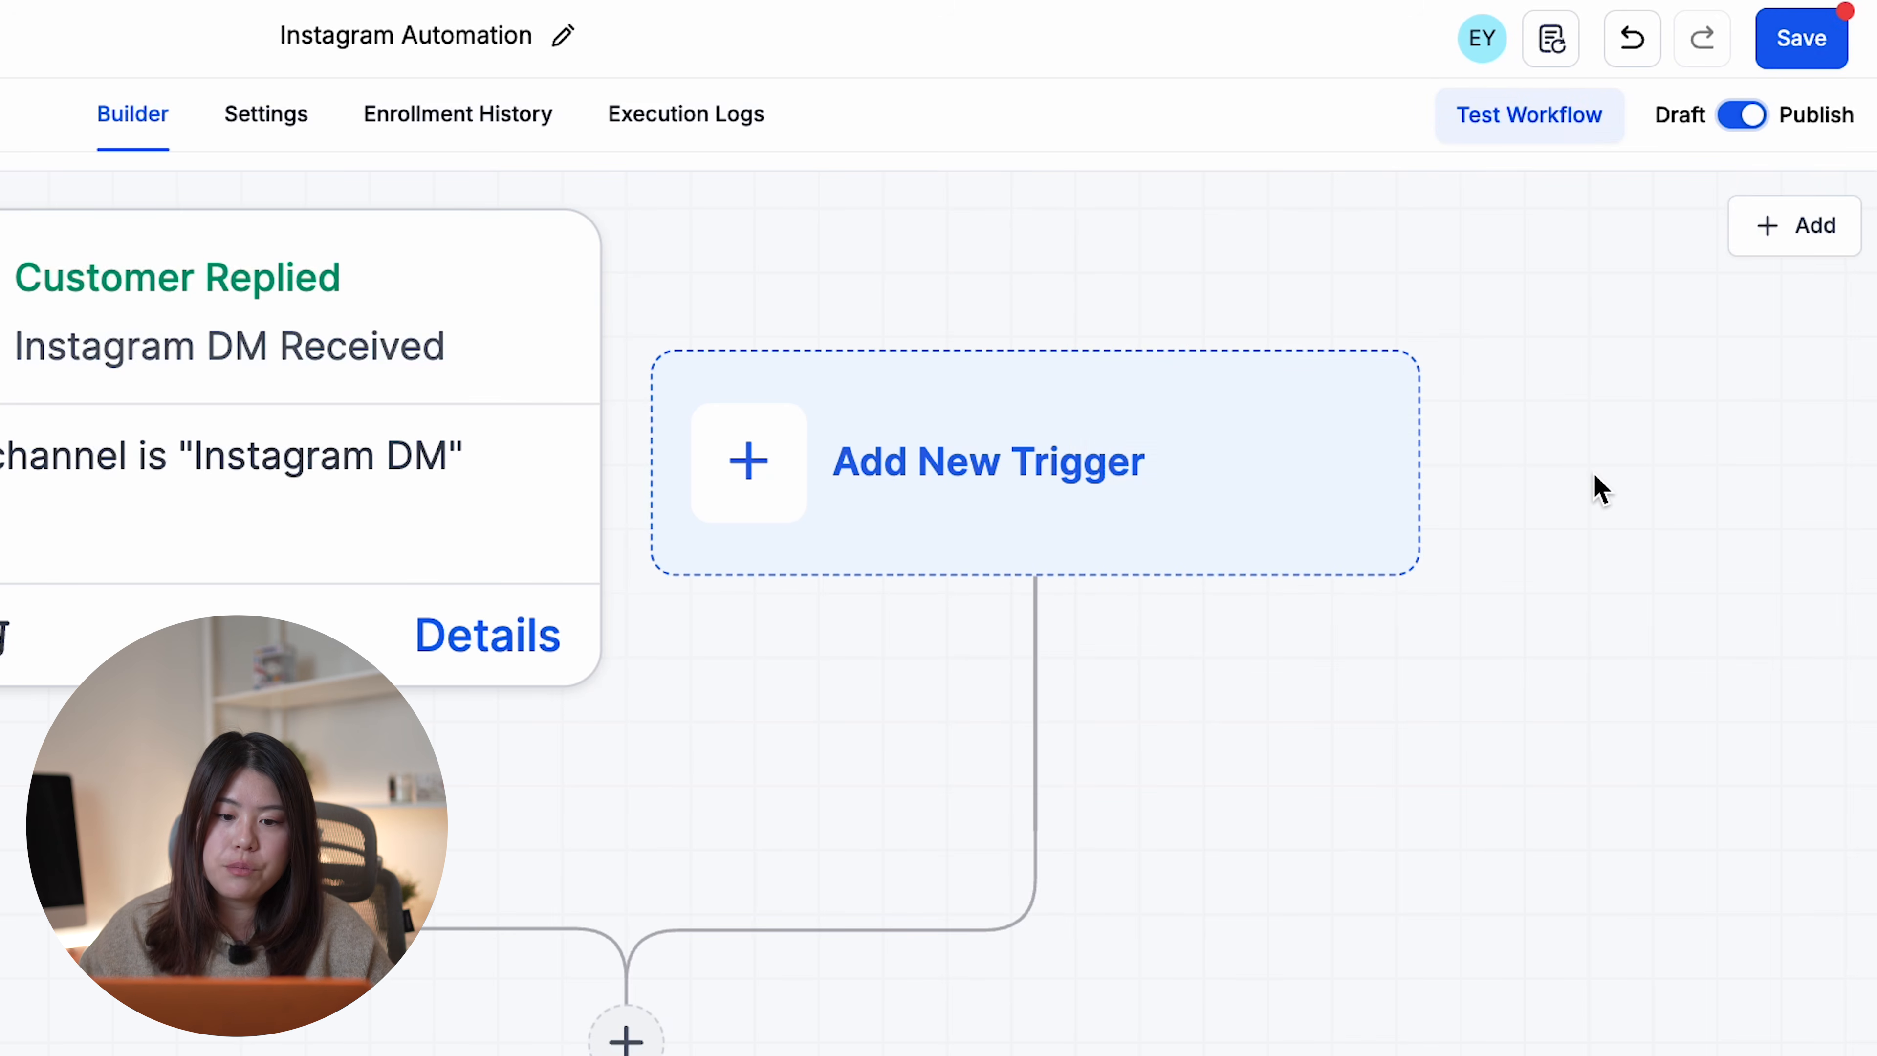